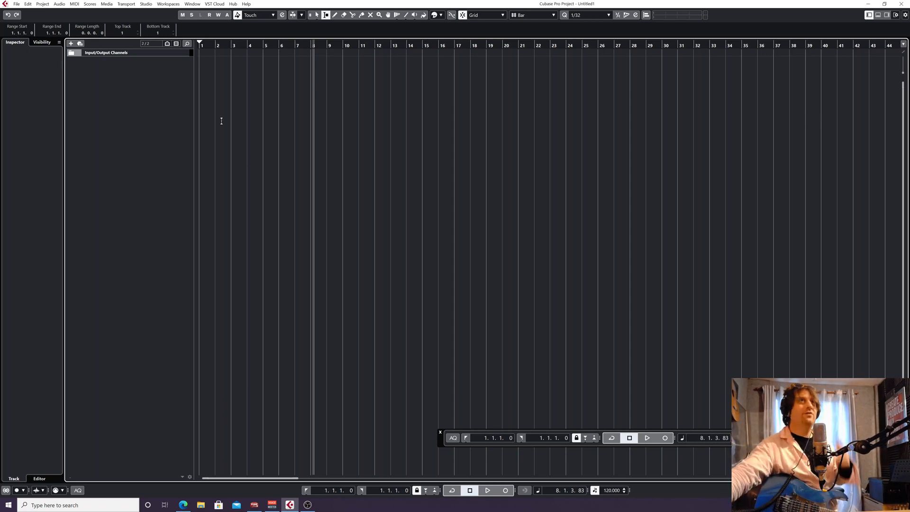
- Show and hide the left, lower and right zones of the project window, and open and close MediaBay
drag(205, 46, 192, 49)
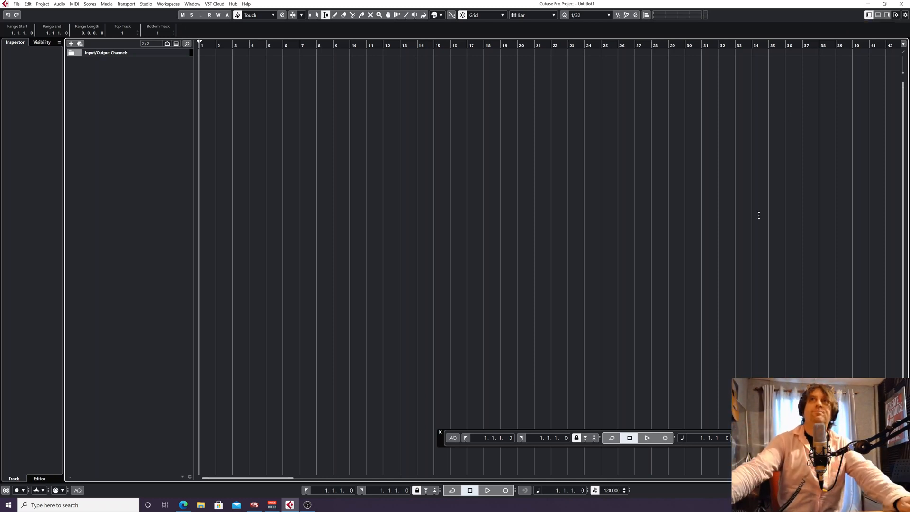
click(871, 16)
click(870, 16)
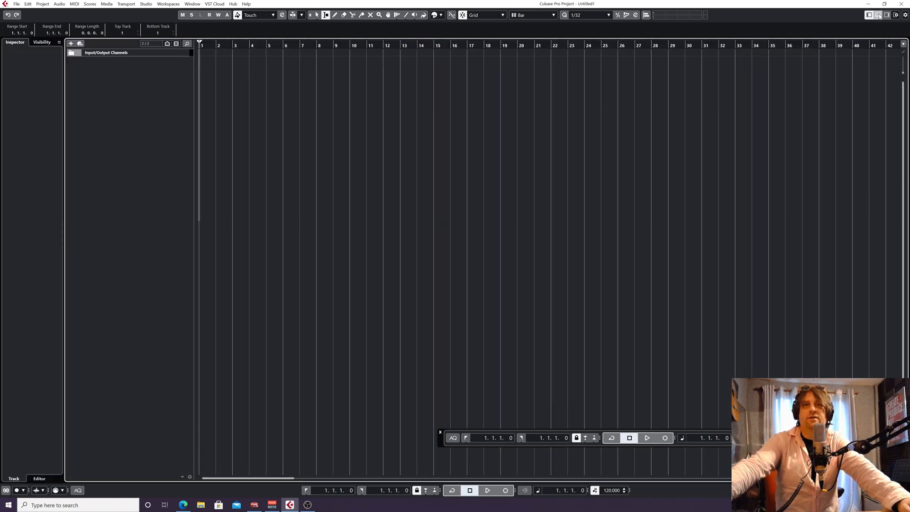
click(879, 16)
click(879, 16)
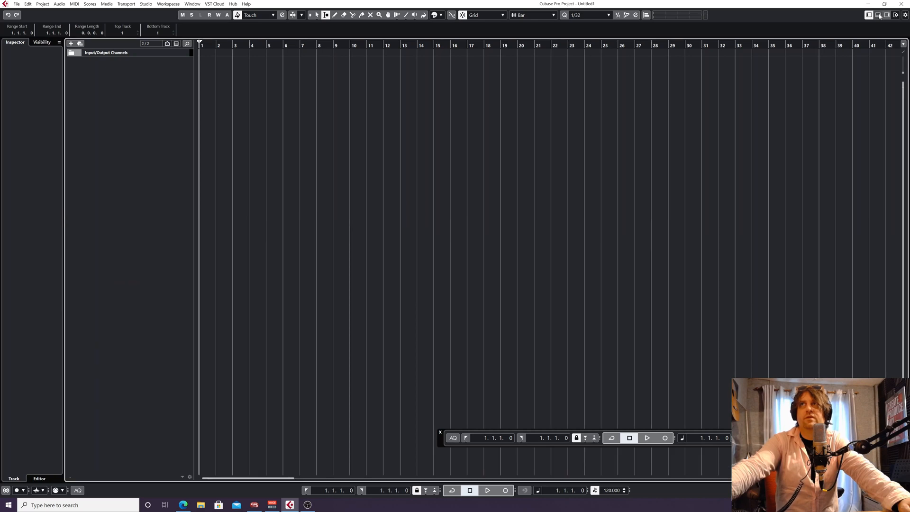
click(887, 15)
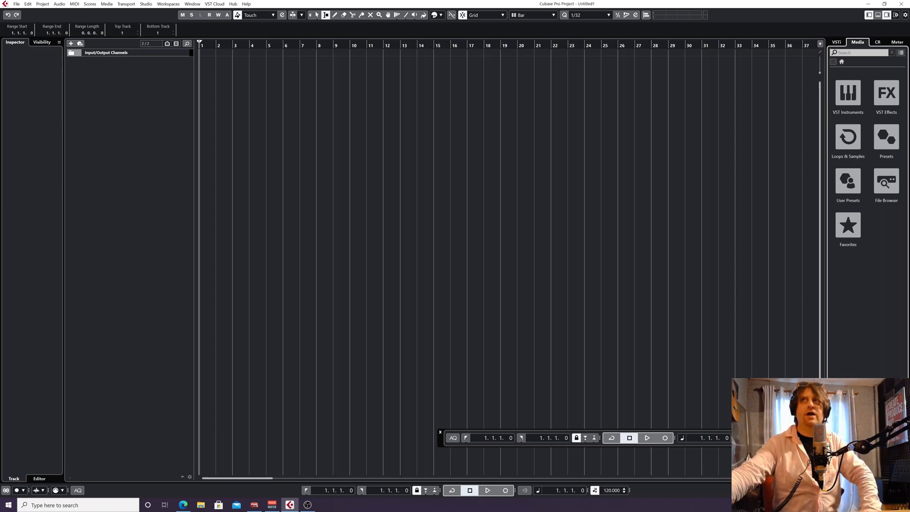
click(887, 16)
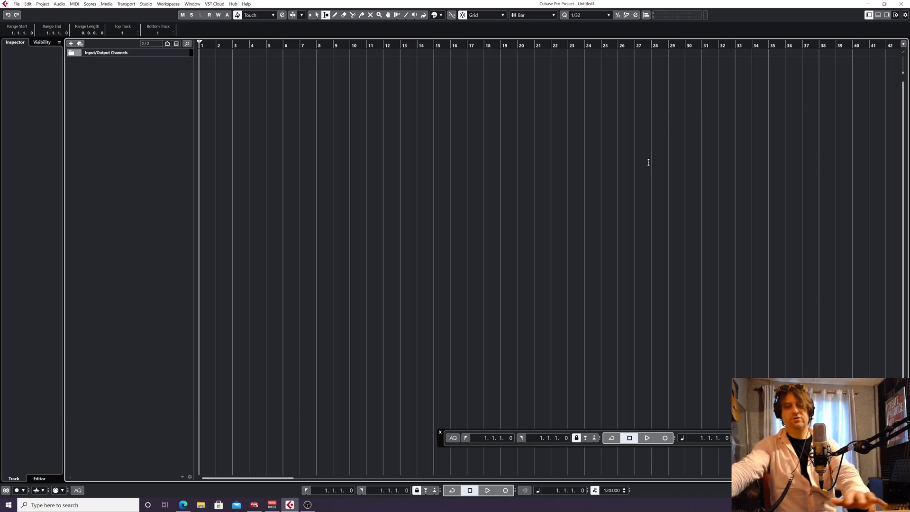
key(F5)
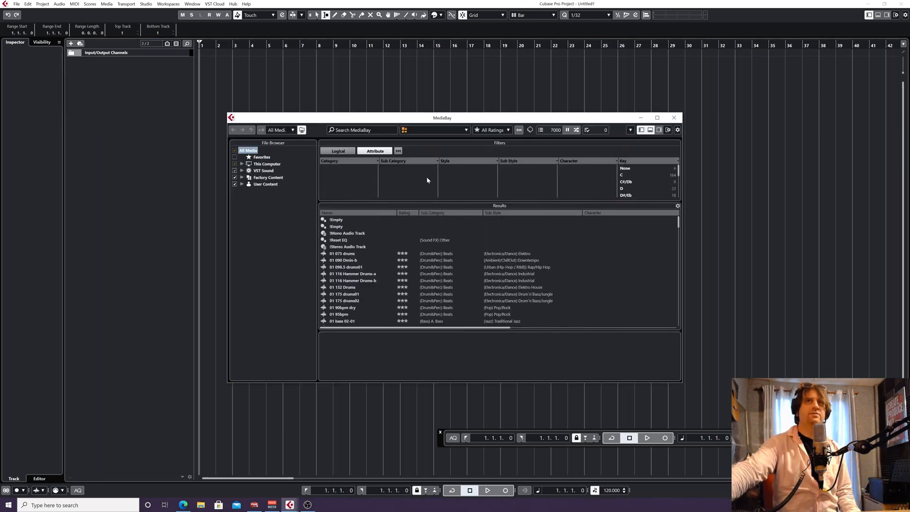
click(674, 118)
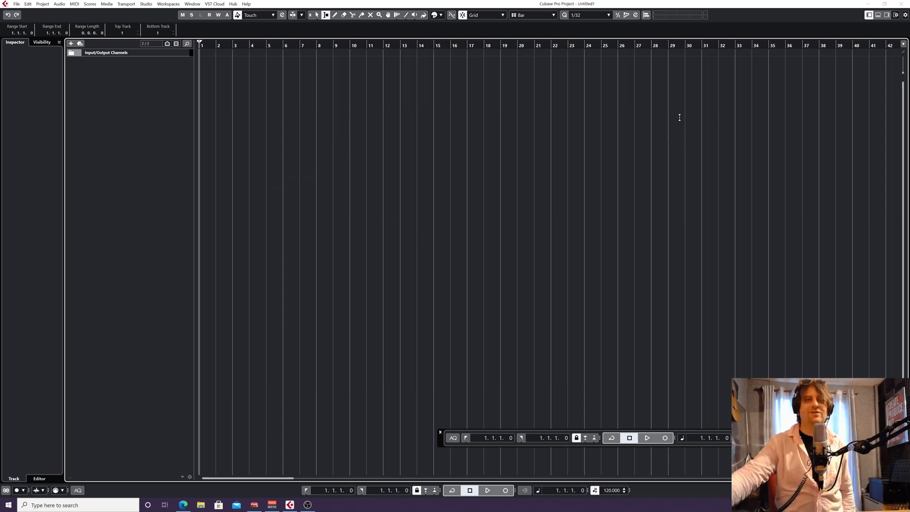
- Search Loops & Samples in the right zone for "riser" and add Cinematic - Riser 01_RD on a new audio track at bar 1
click(887, 16)
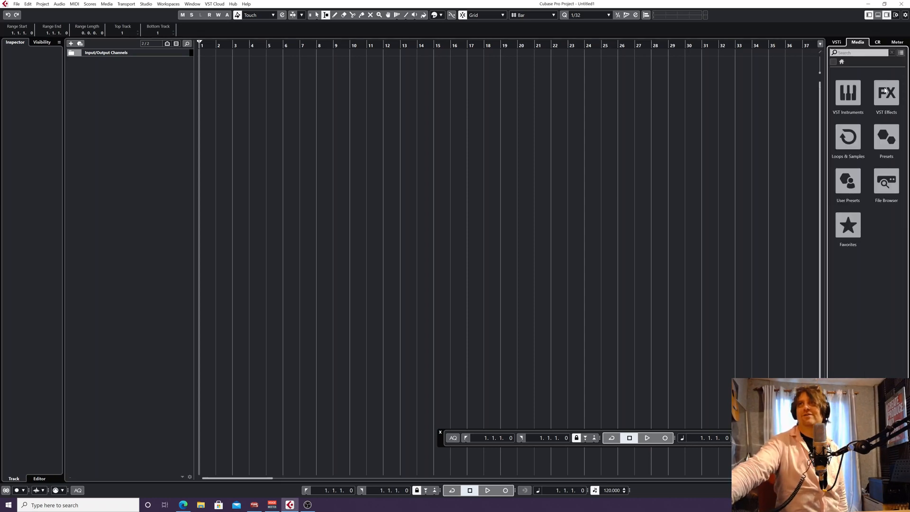
click(846, 147)
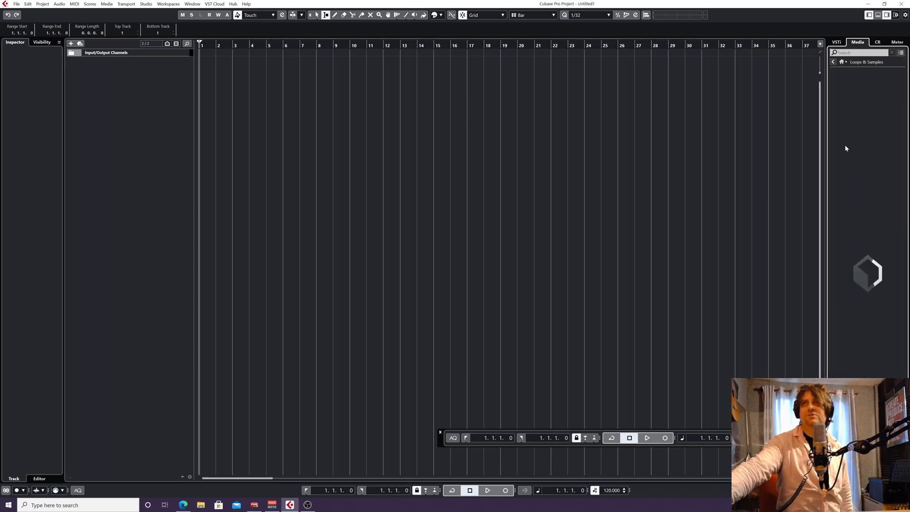
click(865, 53)
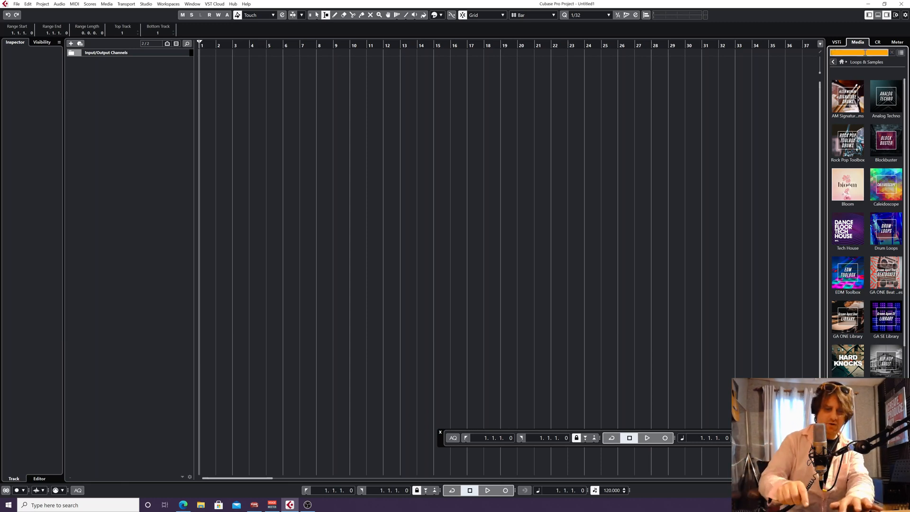
text(riser)
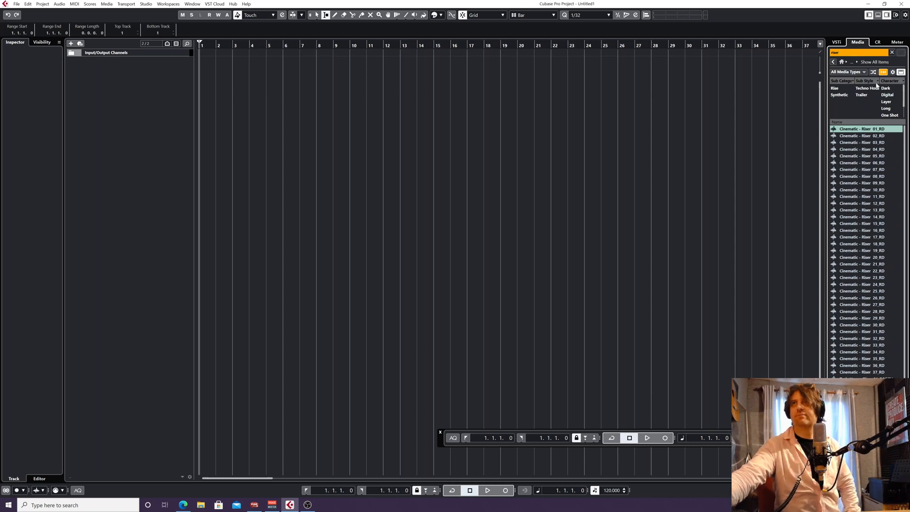
drag(841, 128, 170, 206)
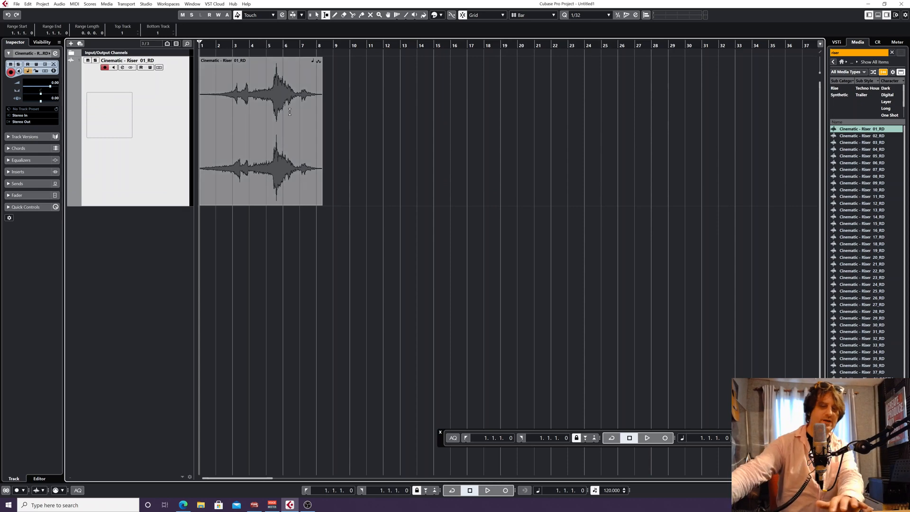
- Zoom horizontally in on the riser clip and play back its opening bars
key(h)
key(h)
key(h)
key(g)
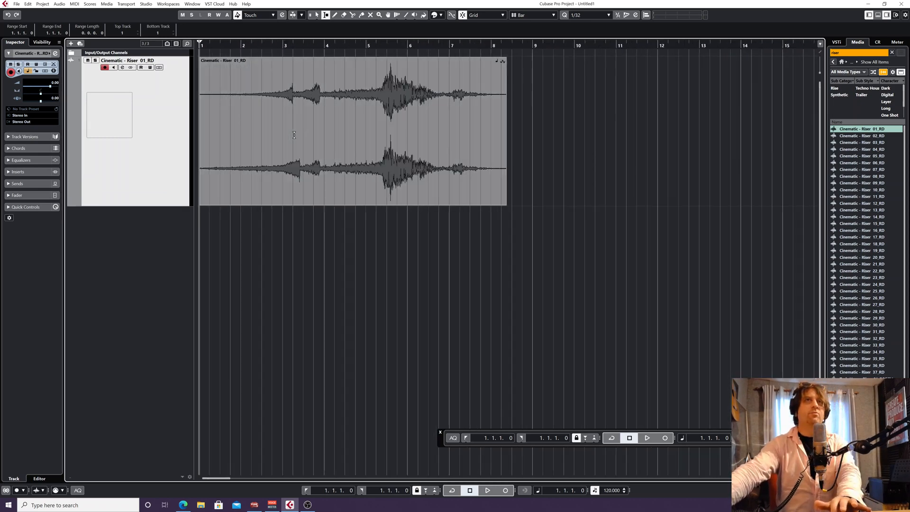
key(g)
key(h)
key(h)
key(h)
key(h)
key(g)
key(g)
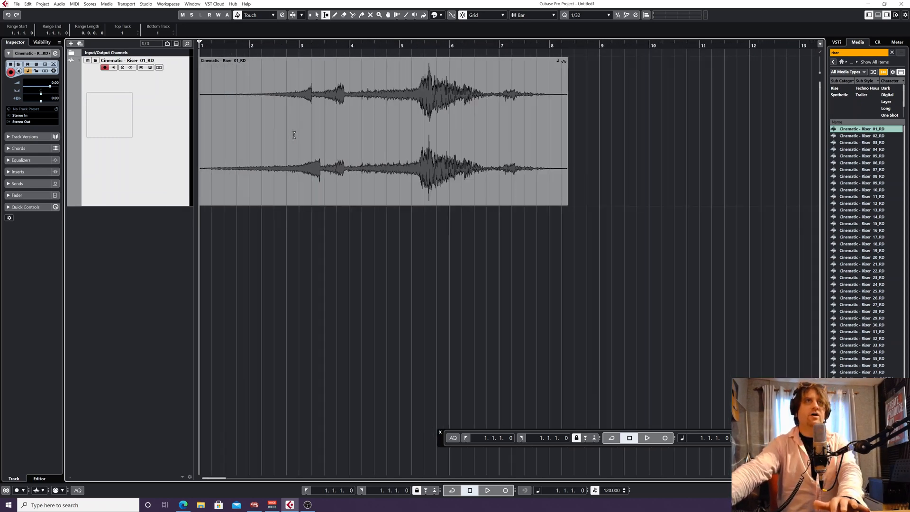
key(g)
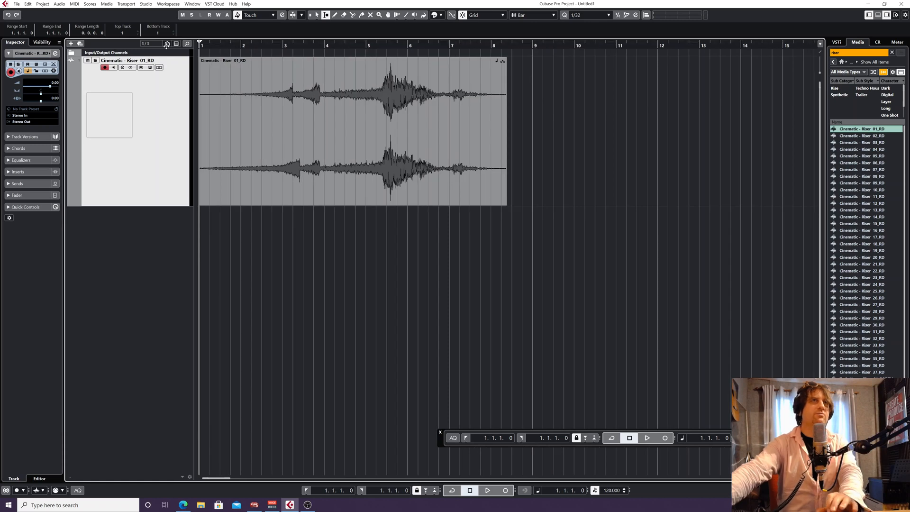
key(space)
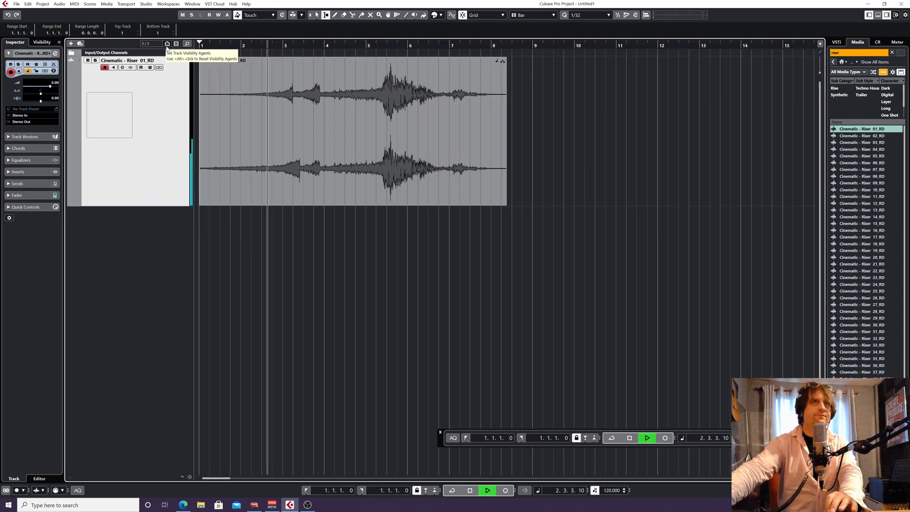
key(space)
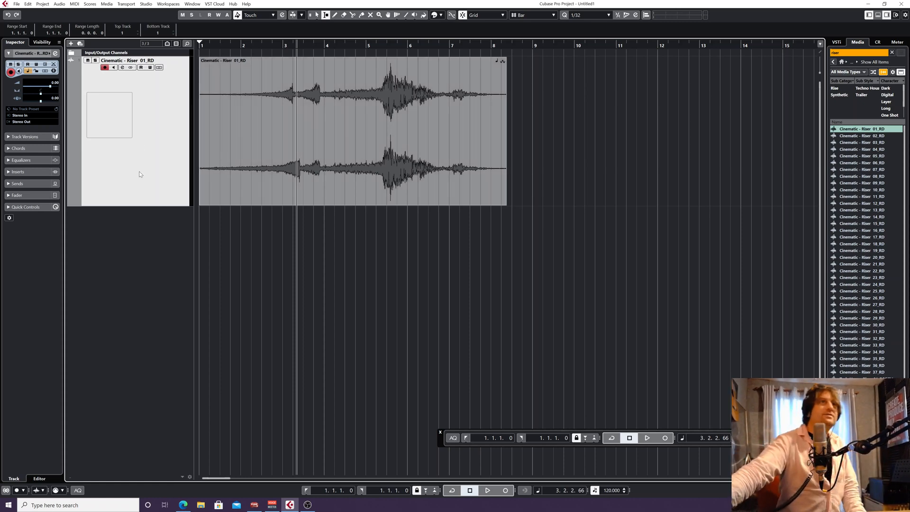
- Increase the height of the riser track and play the next part of the clip
drag(161, 206, 160, 254)
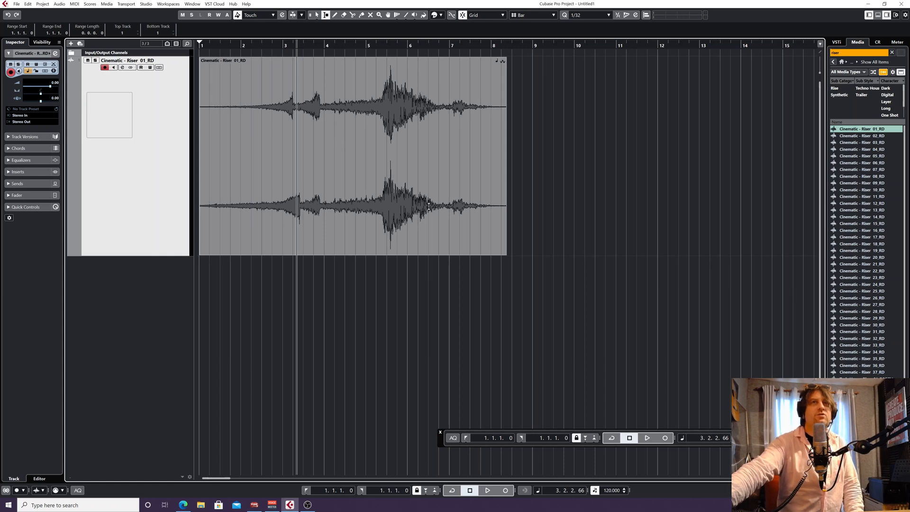
key(space)
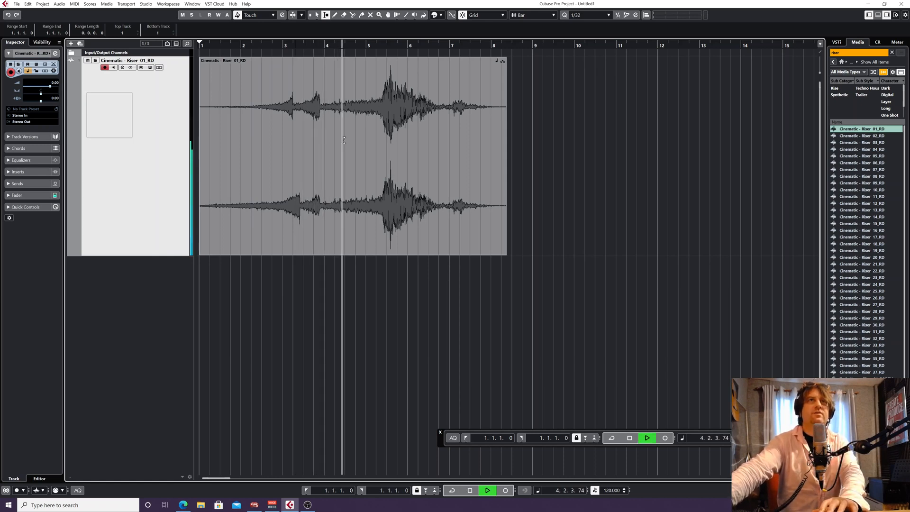
key(space)
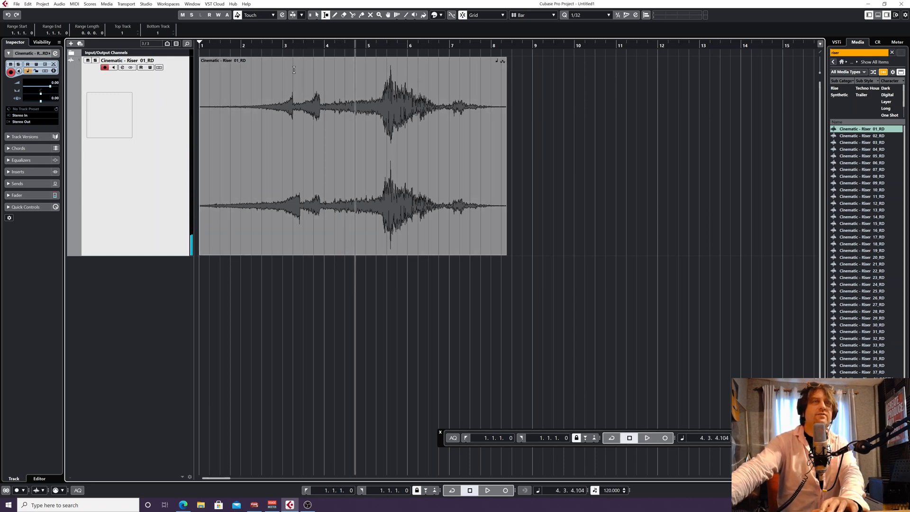
- Select the riser clip with the Object Selection tool and trim its end back to bar 3, snapping to bars
key(1)
click(367, 190)
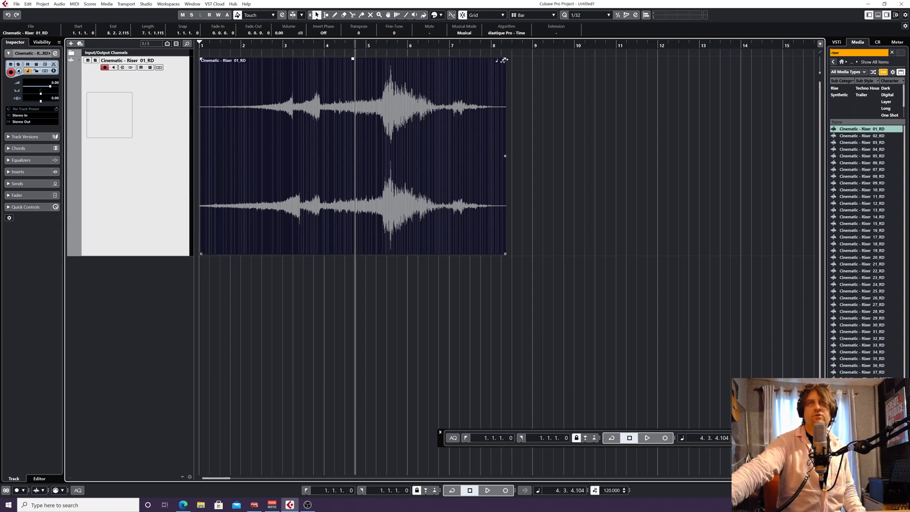
mouse_move(505, 60)
mouse_down()
mouse_move(470, 61)
mouse_move(515, 62)
mouse_up()
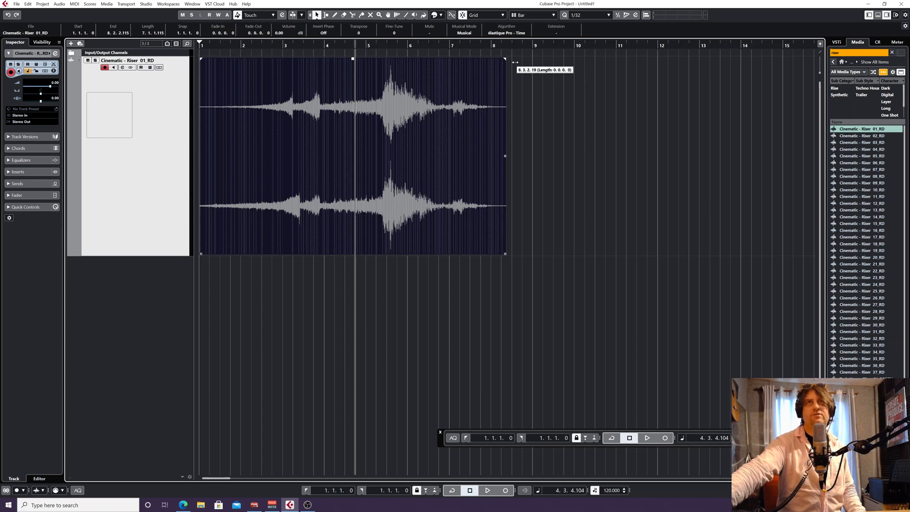
mouse_move(202, 59)
mouse_down()
mouse_move(241, 66)
mouse_move(201, 59)
mouse_up()
mouse_move(200, 253)
mouse_down()
mouse_move(331, 251)
mouse_move(200, 254)
mouse_up()
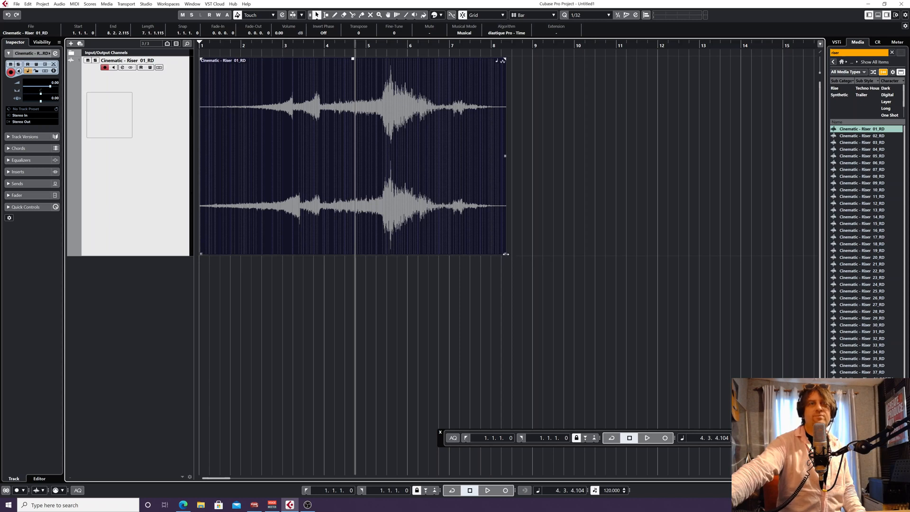
drag(505, 253, 490, 228)
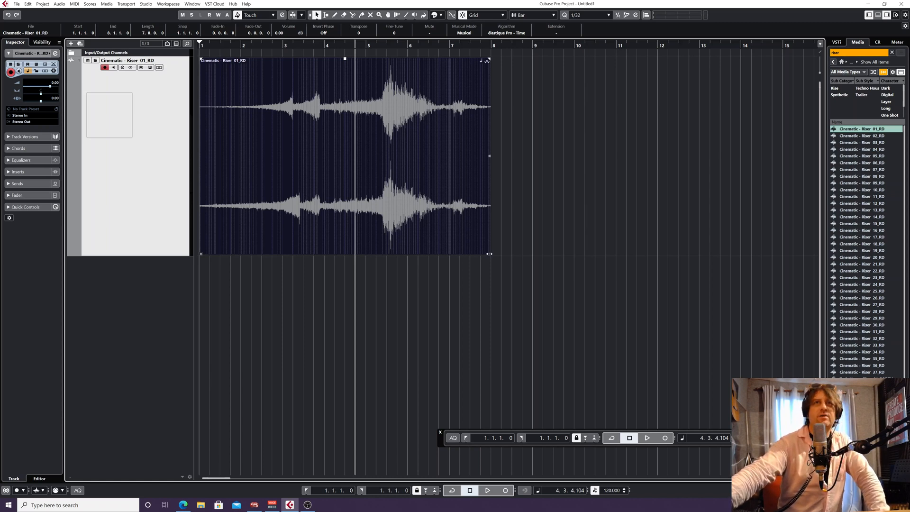
drag(490, 247, 290, 243)
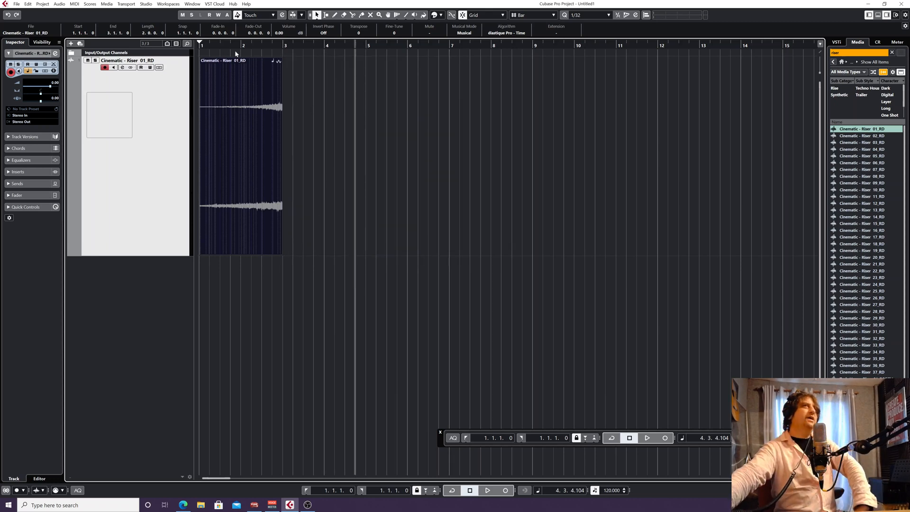
- Move the project cursor back into the trimmed riser clip and play through its end
drag(249, 47, 230, 44)
key(space)
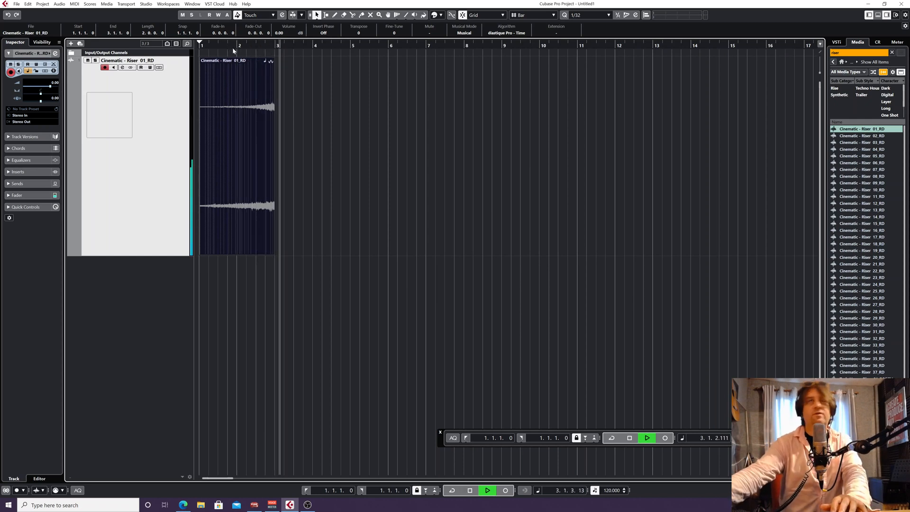
key(space)
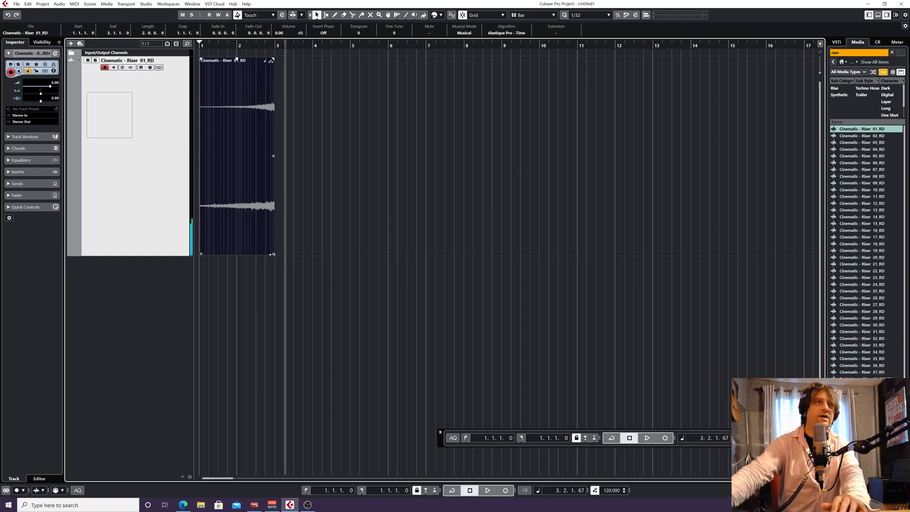
- Extend the riser clip's end to bar 4, and shorten it back to bar 3 with the bar grid
drag(272, 253, 295, 258)
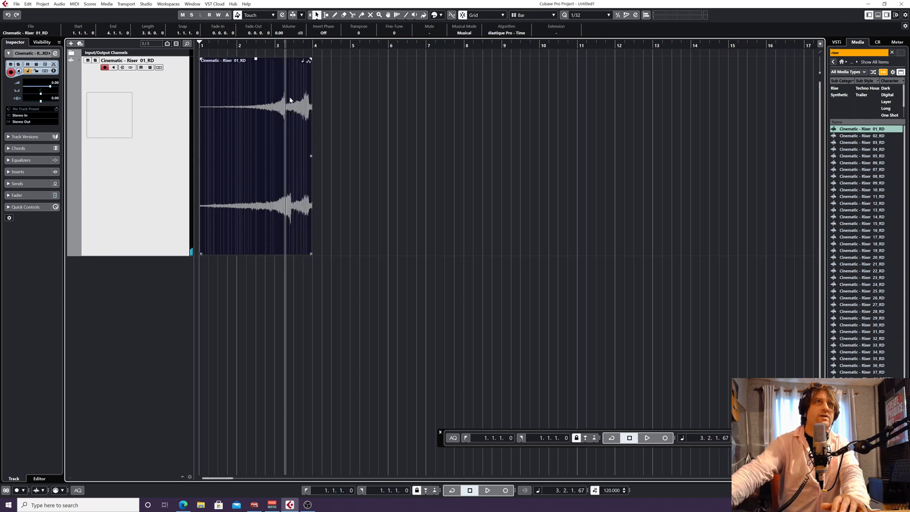
key(h)
key(h)
key(h)
key(h)
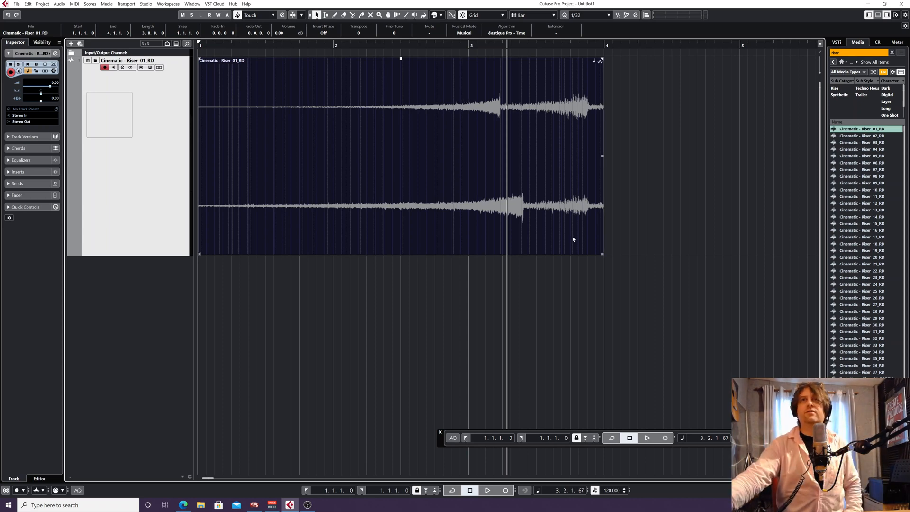
drag(602, 254, 511, 247)
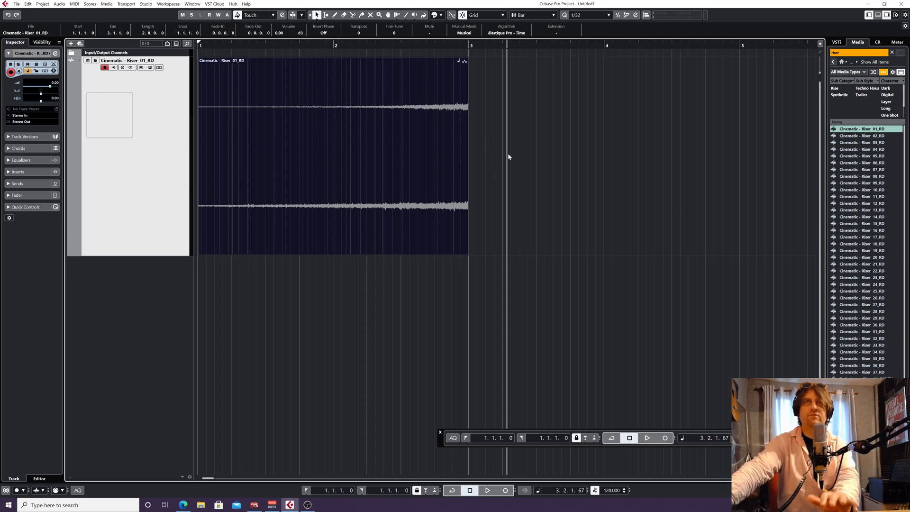
- Set the grid type to Beat and extend the riser clip's end to beat 2 of bar 3
click(529, 15)
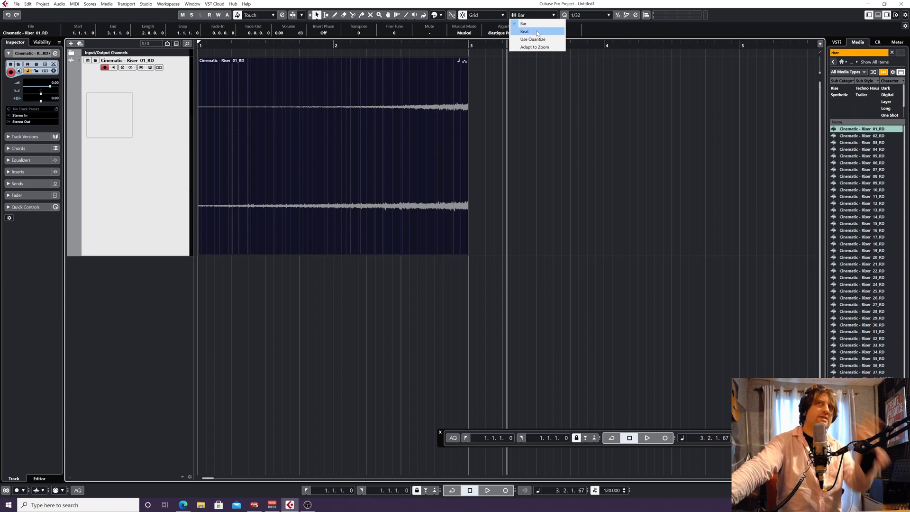
click(537, 32)
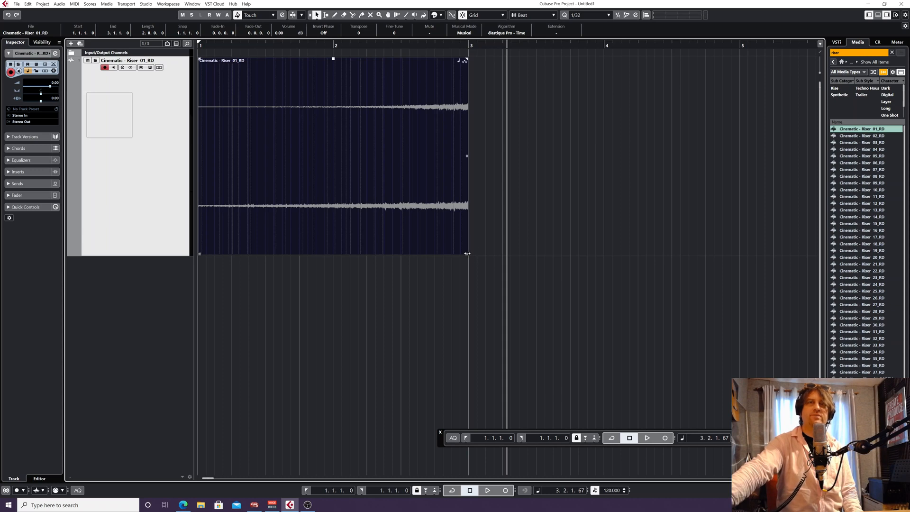
drag(467, 254, 509, 254)
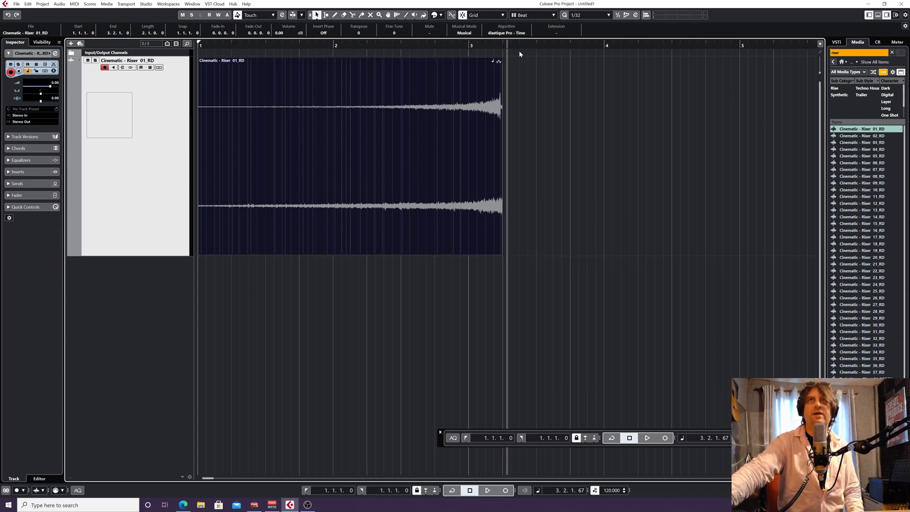
- Set the grid type to Use Quantize with a 1/32 quantize value and trim the riser clip's end to 3.1.4.102
click(545, 15)
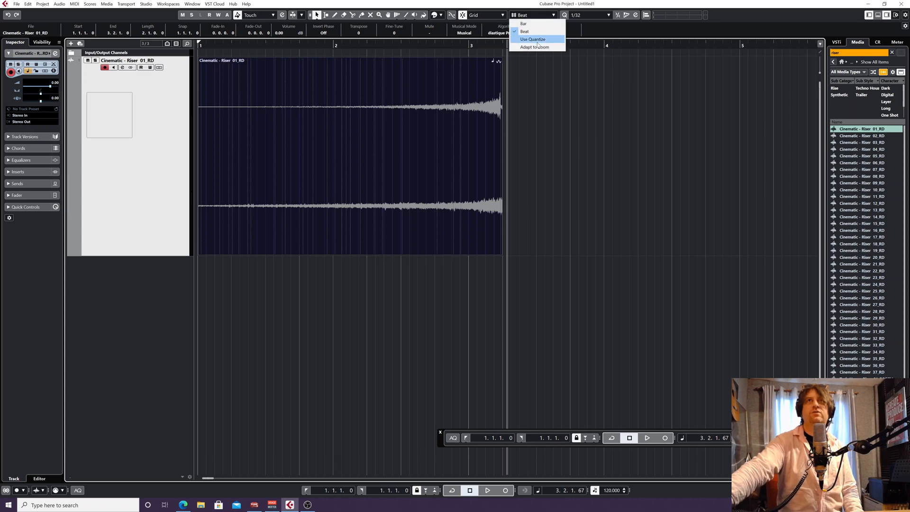
click(532, 39)
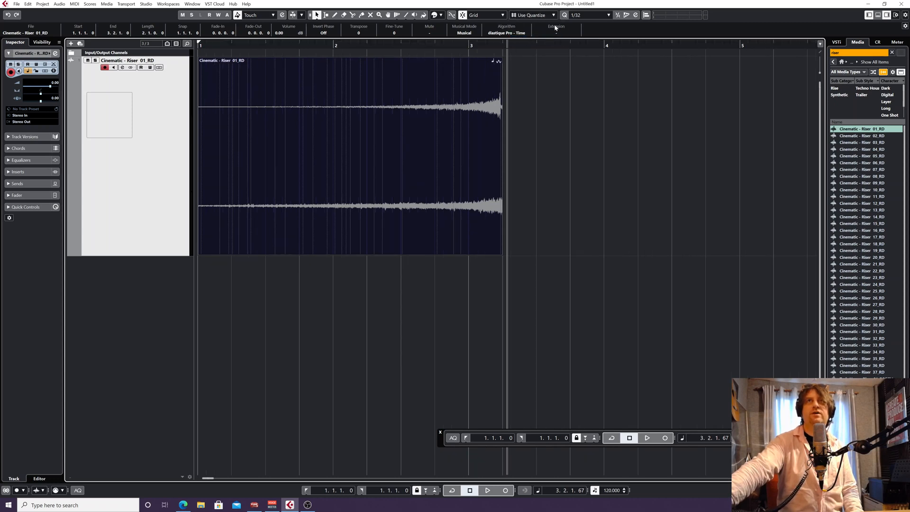
click(579, 17)
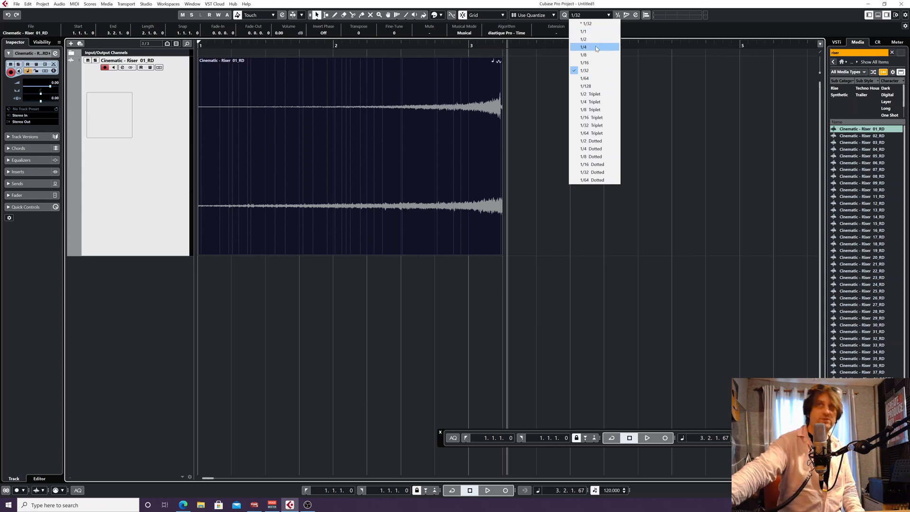
click(593, 70)
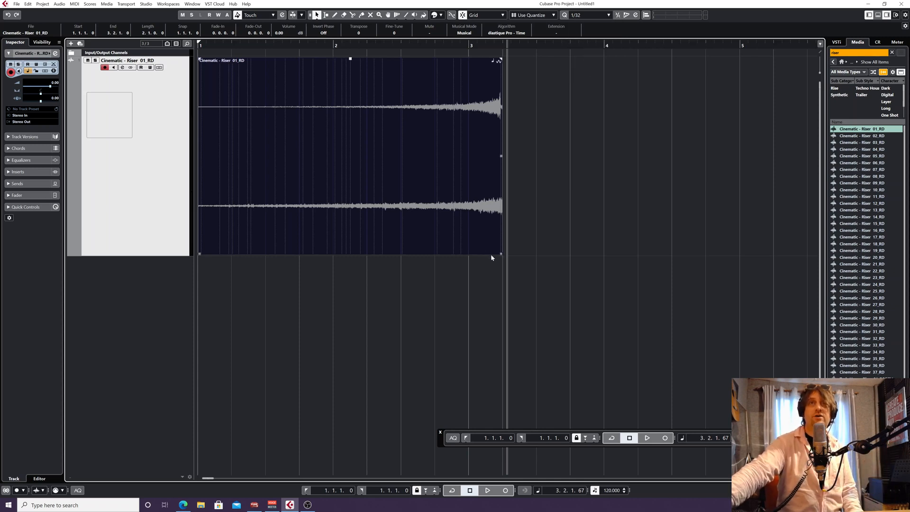
drag(503, 254, 501, 252)
click(597, 16)
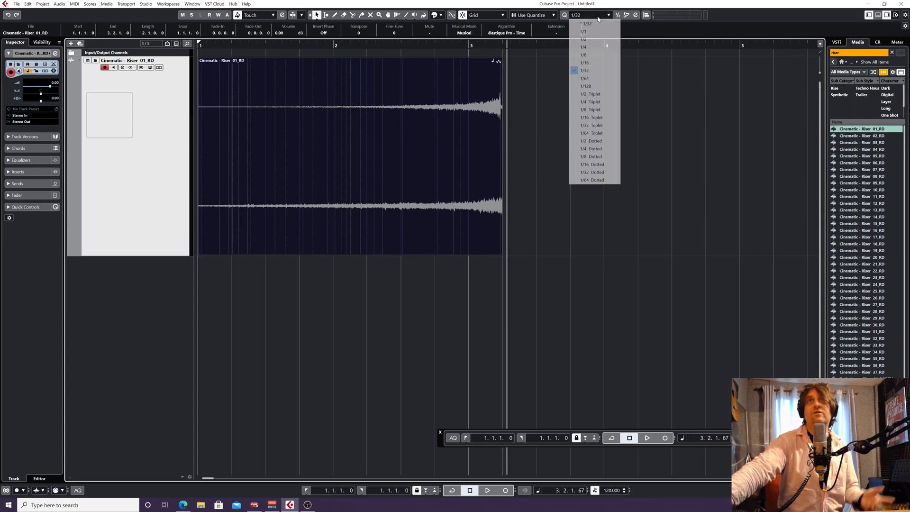
click(597, 16)
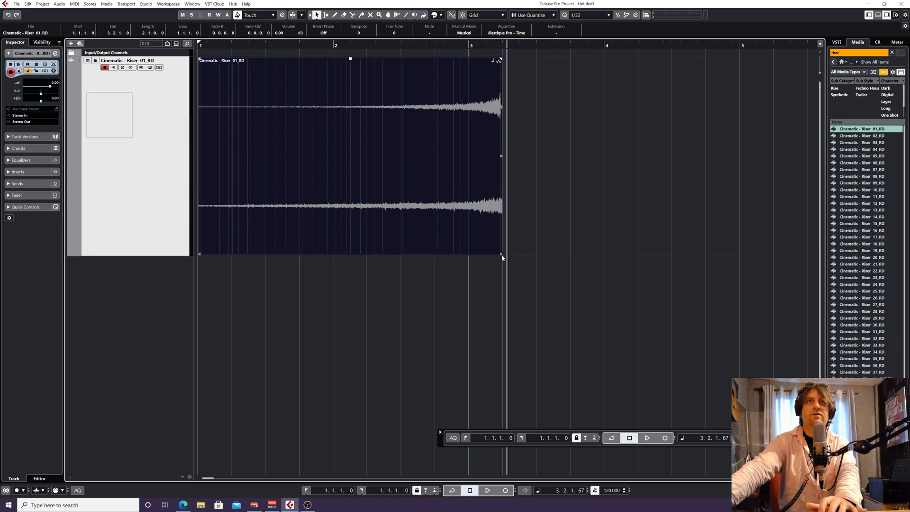
drag(501, 253, 500, 253)
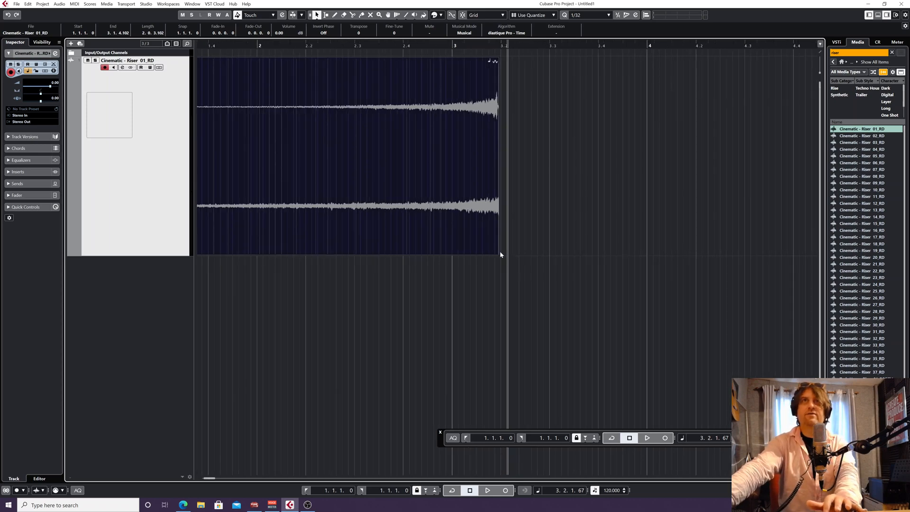
- Trim the riser clip's end precisely to where its loud peak stops, at 3.1.4.77
key(h)
key(h)
key(h)
key(h)
key(h)
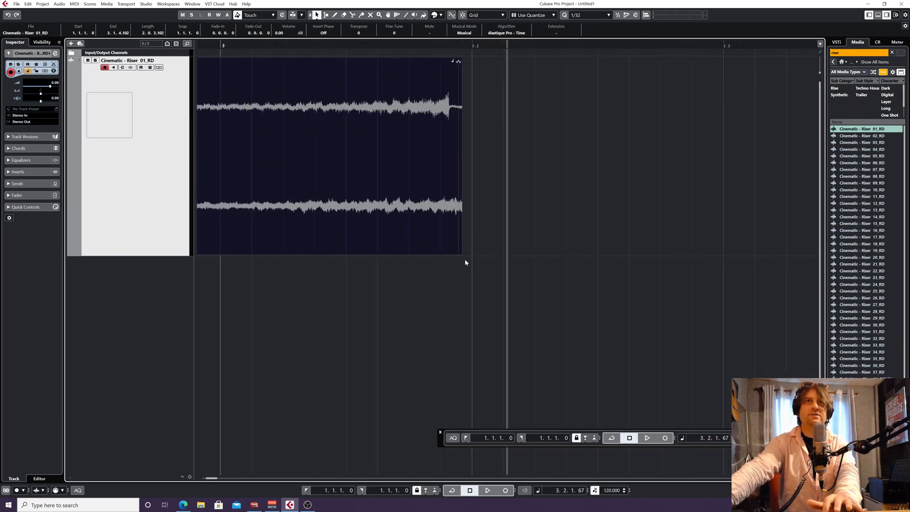
drag(459, 253, 448, 253)
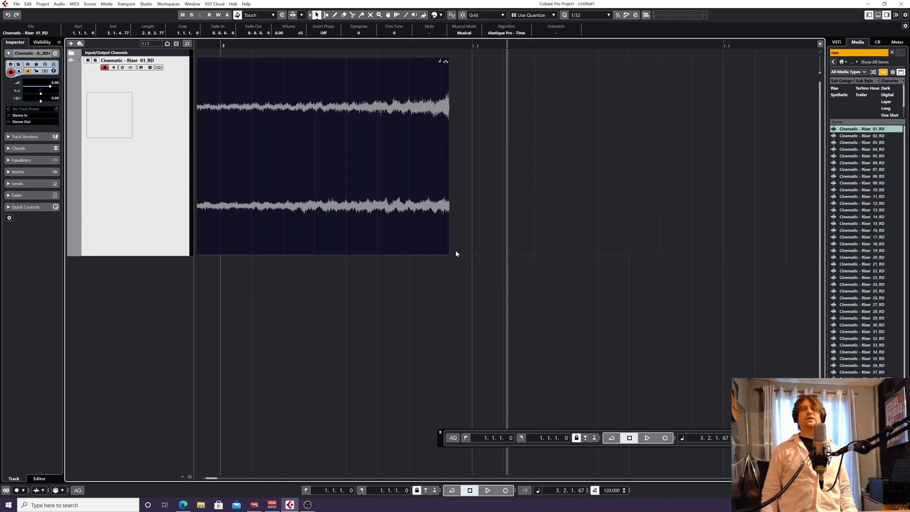
- Play the trimmed riser clip from within bar 2 through its end and stop playback
key(g)
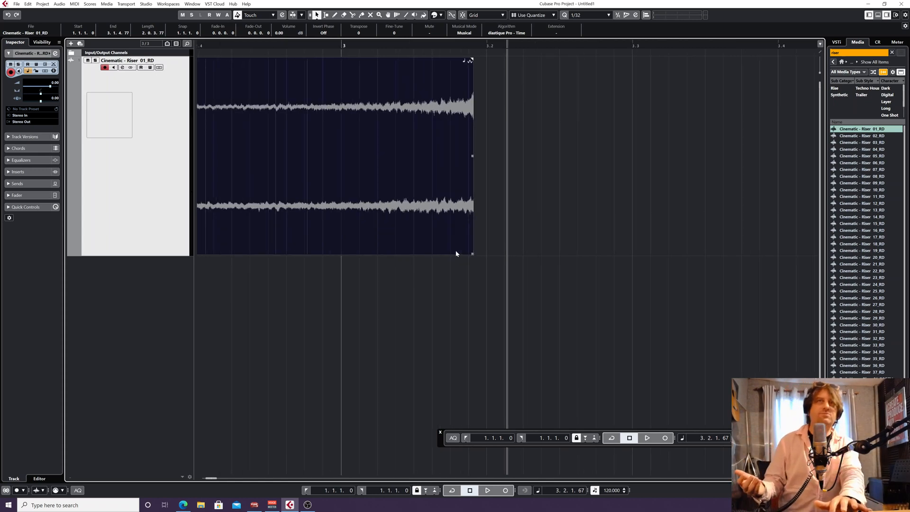
key(g)
key(g)
key(g)
key(g)
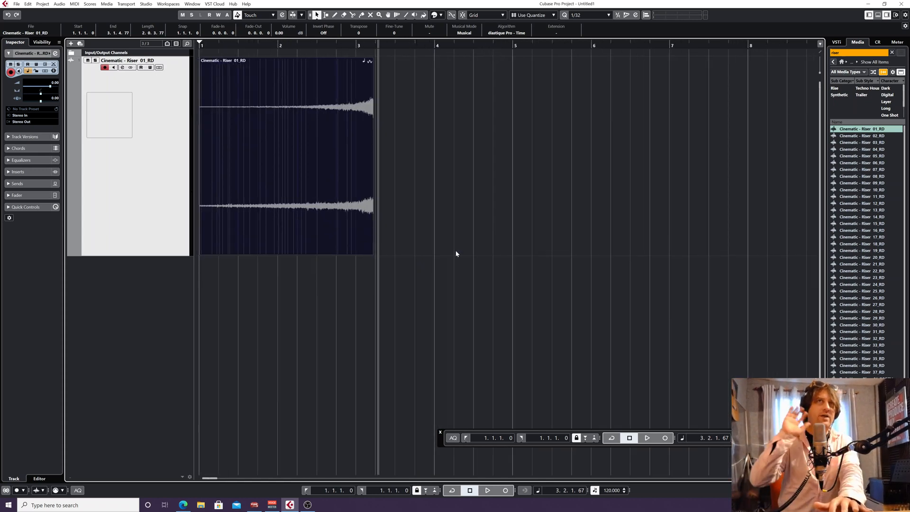
key(g)
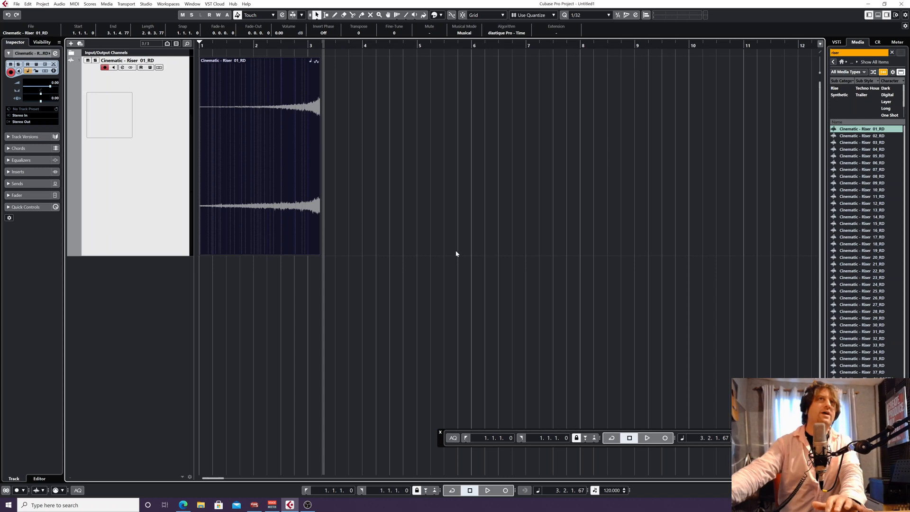
click(273, 46)
key(space)
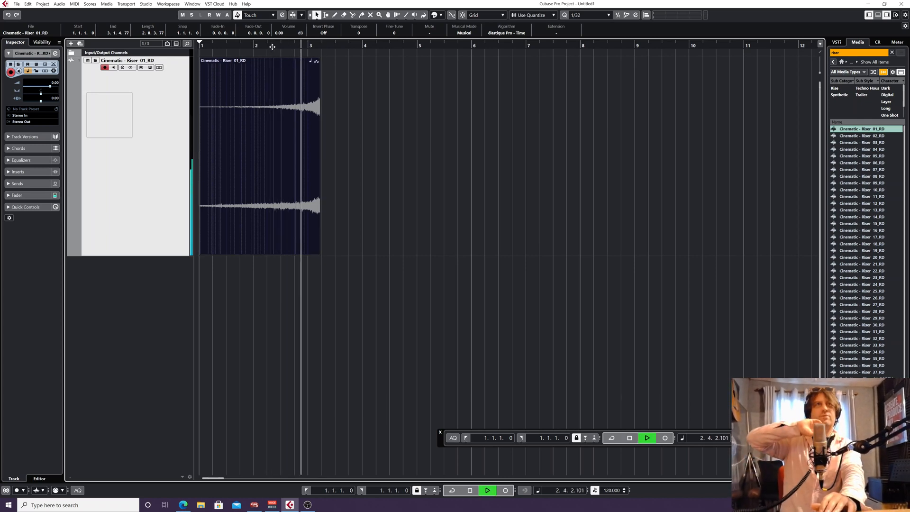
key(space)
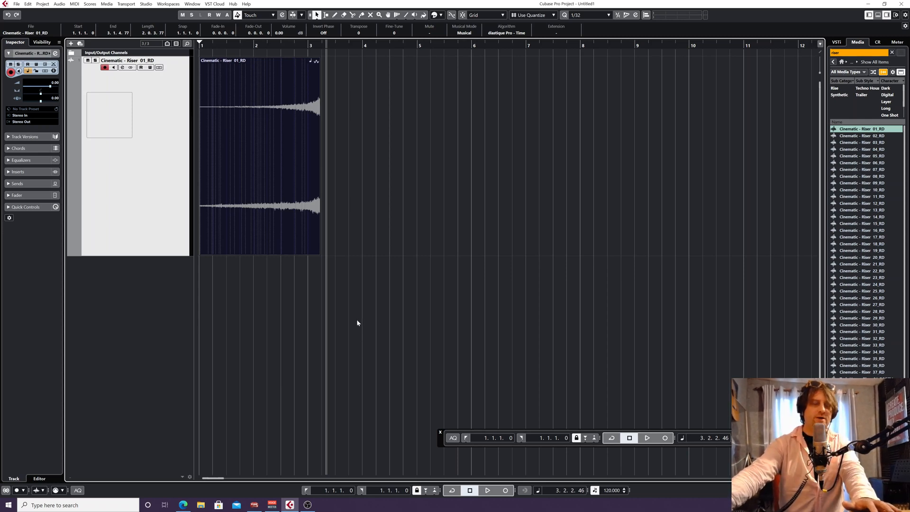
- Switch the Object Selection tool to Sizing Applies Time Stretch and stretch the riser clip's end out to 3.2.3.27
key(1)
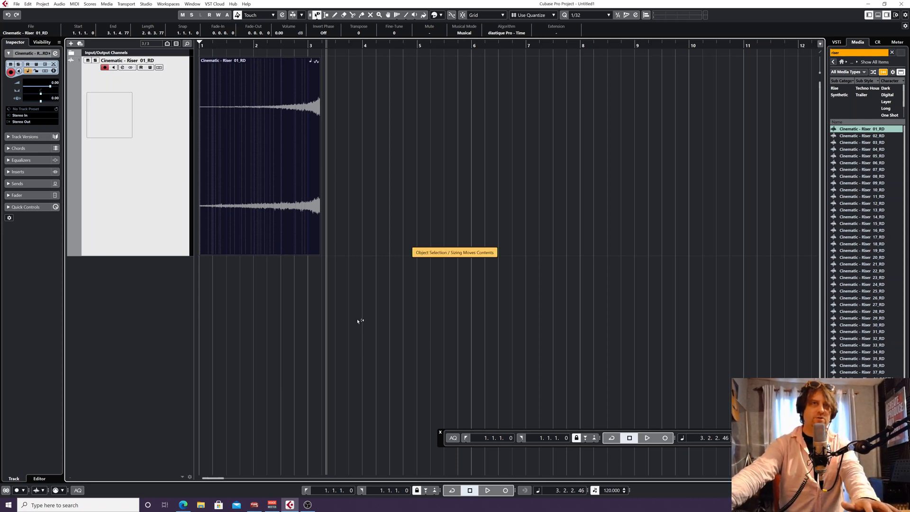
key(1)
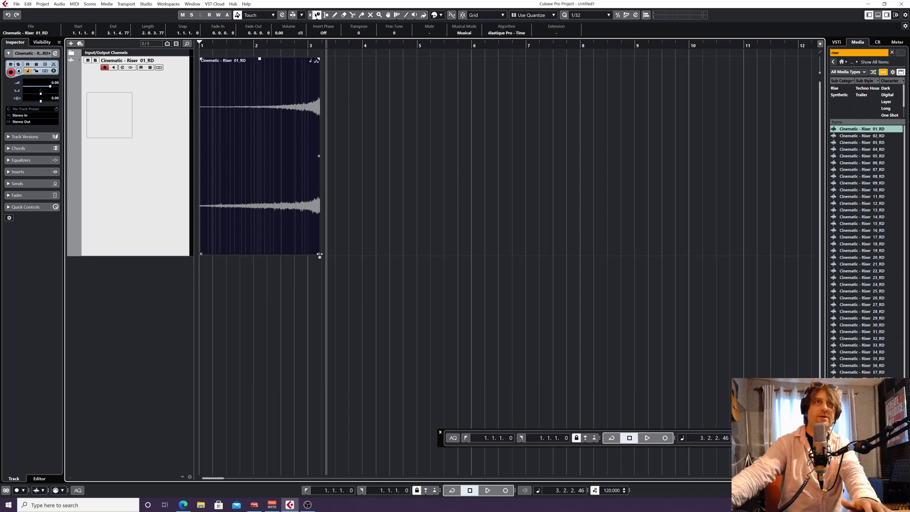
mouse_move(319, 255)
mouse_down()
mouse_move(304, 255)
mouse_move(329, 255)
mouse_up()
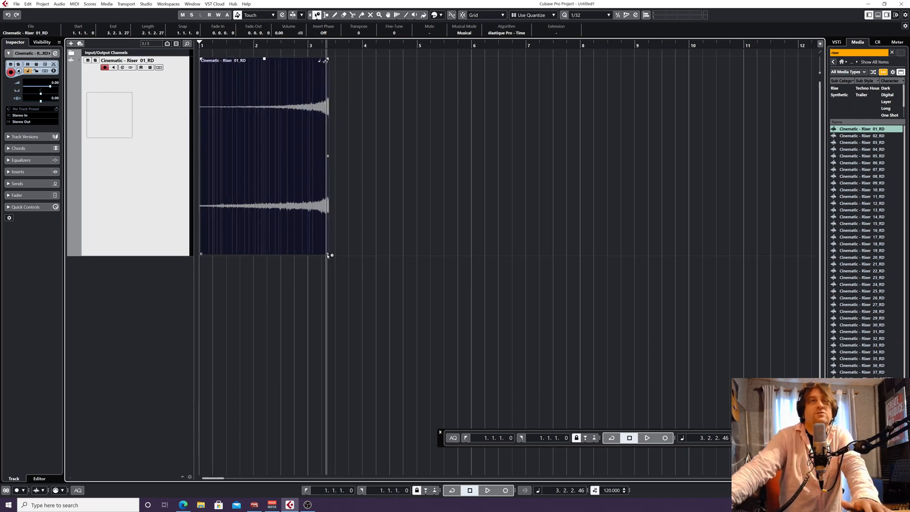
- Set the snap grid type to Bar and time-stretch the riser clip's end back to bar 3
click(462, 17)
click(525, 17)
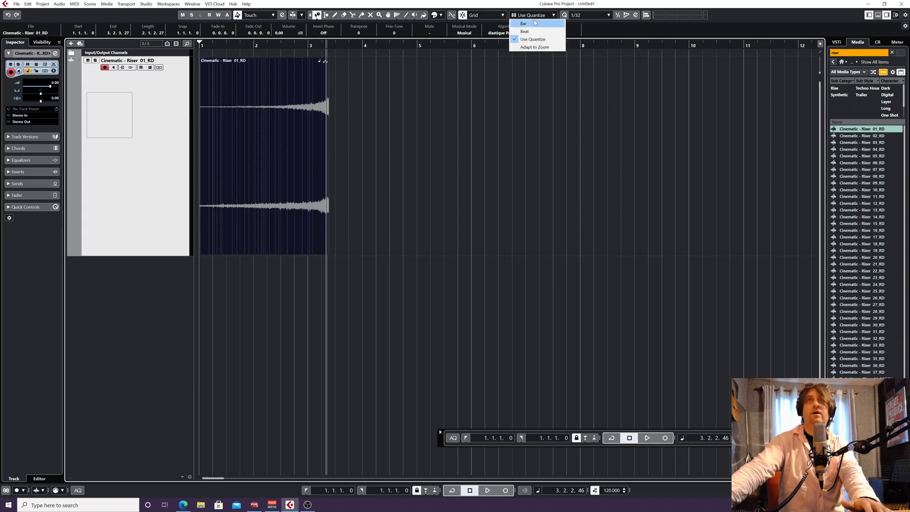
click(535, 23)
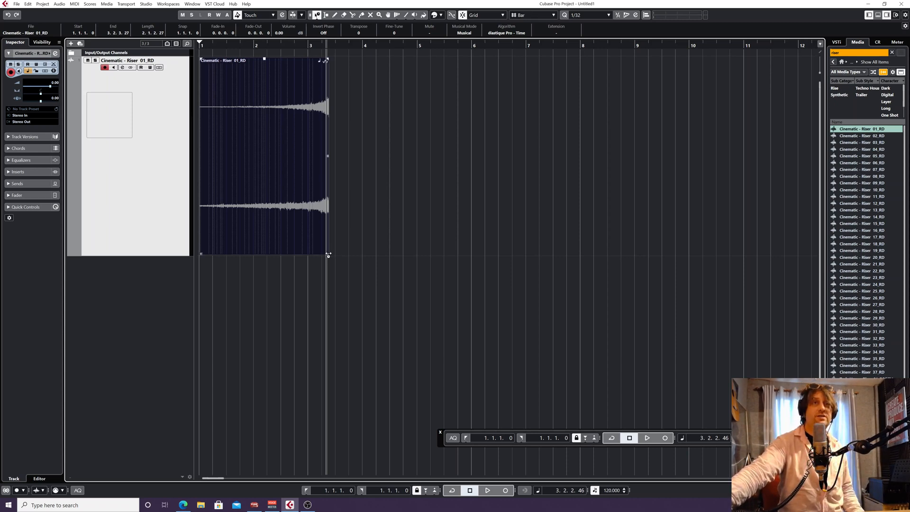
drag(328, 255, 326, 255)
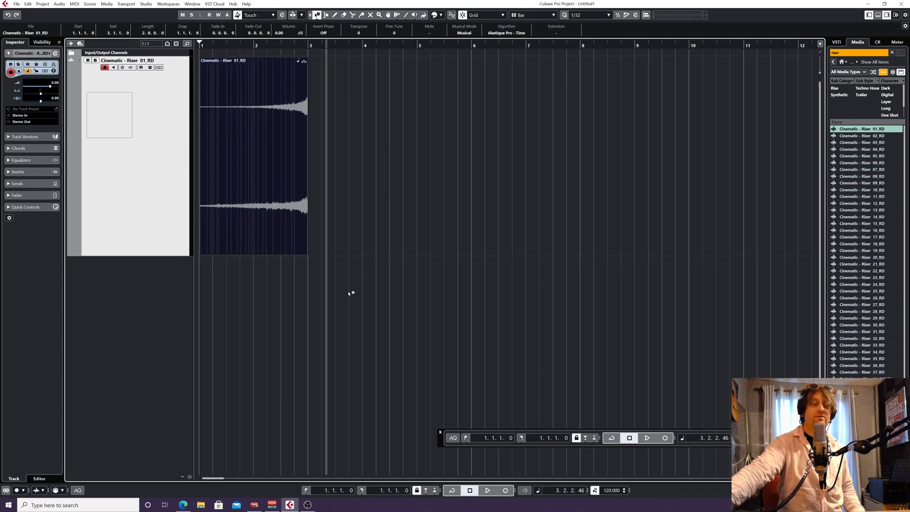
- Return the selection tool to normal sizing and play the time-stretched riser clip from the project start
key(1)
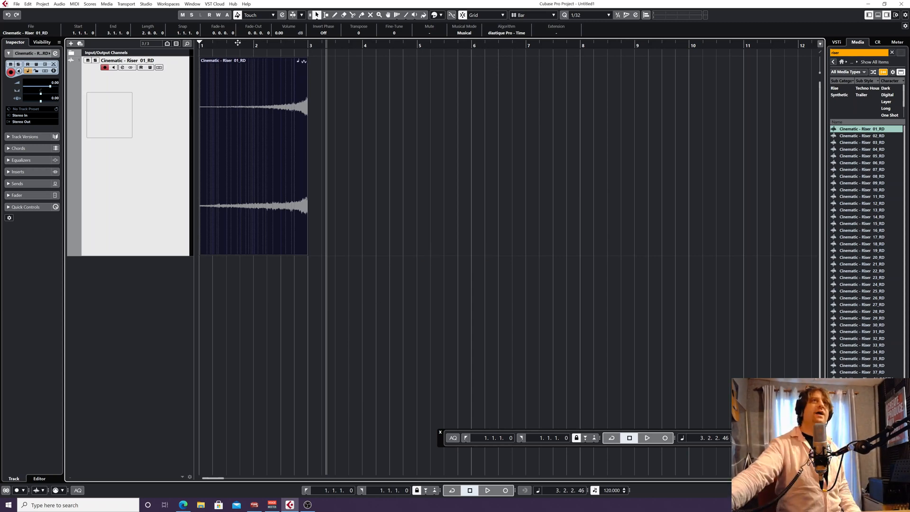
drag(212, 46, 146, 45)
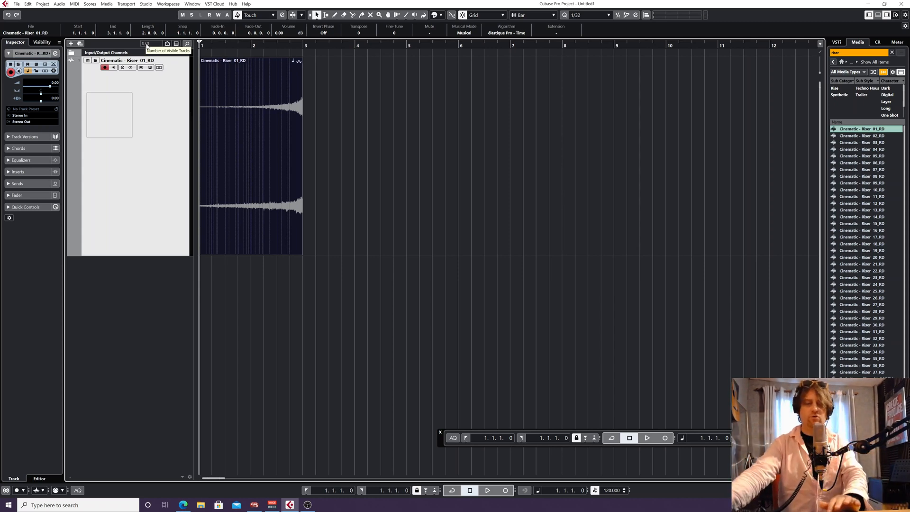
key(space)
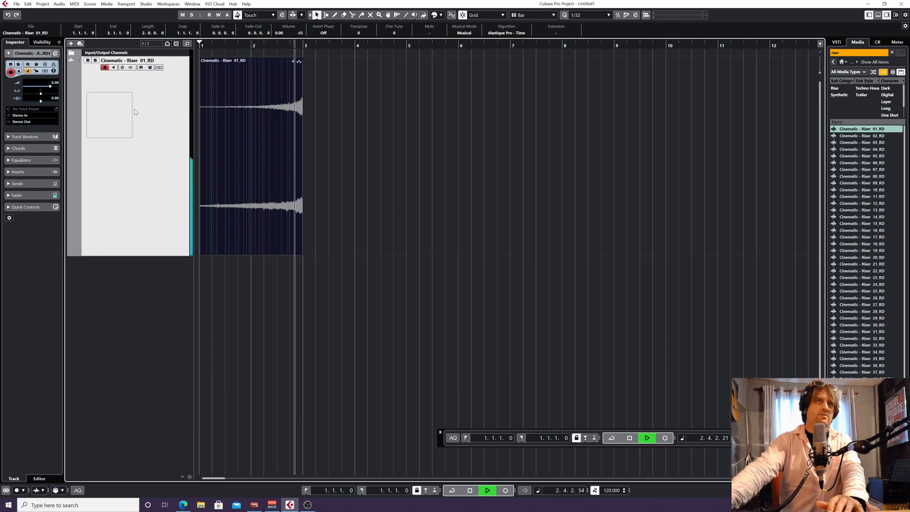
key(space)
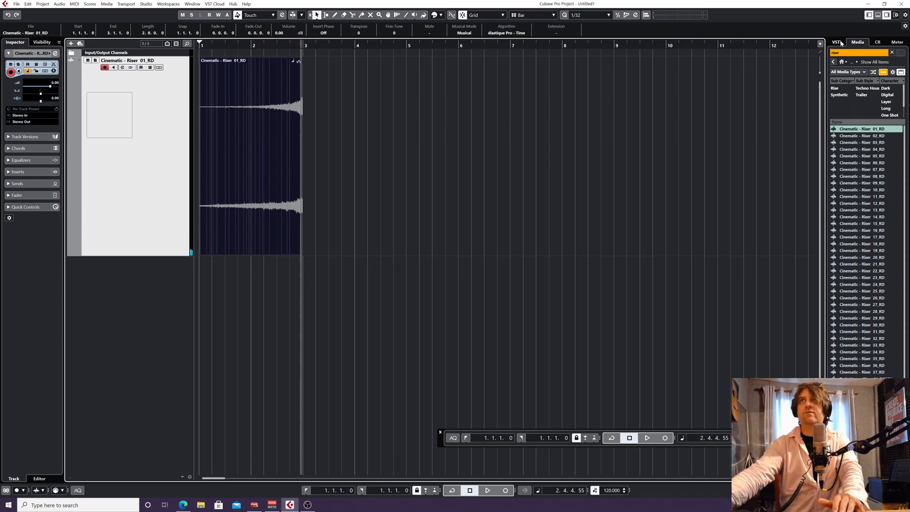
- Clear the riser search from the media browser, and hide and reshow the right zone with its Media content
click(856, 42)
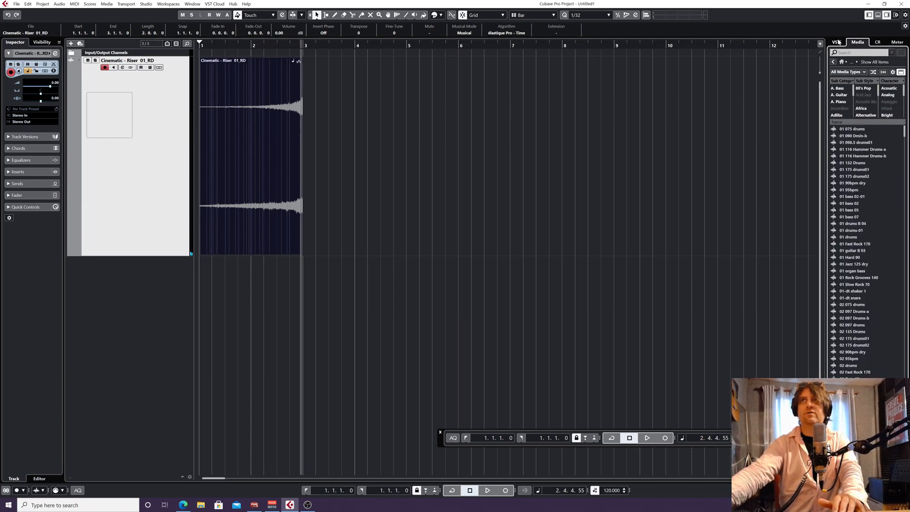
click(857, 42)
click(886, 15)
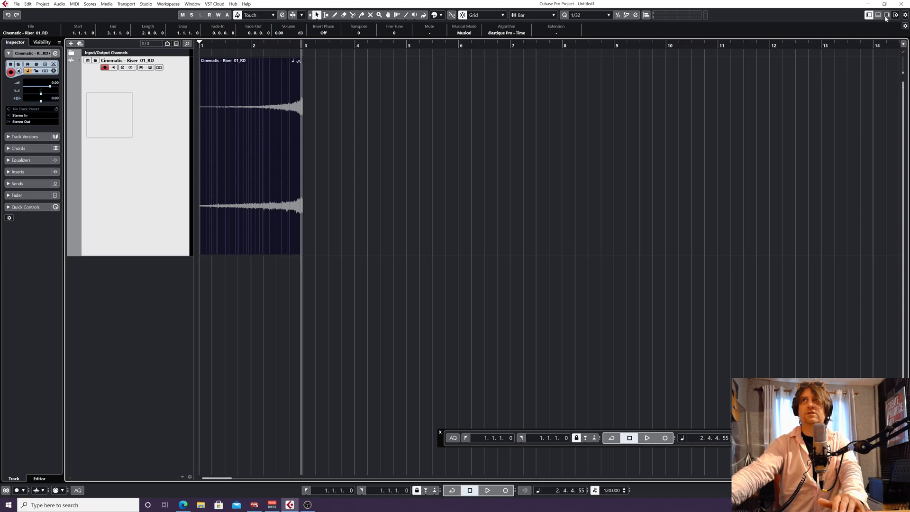
click(886, 14)
click(857, 42)
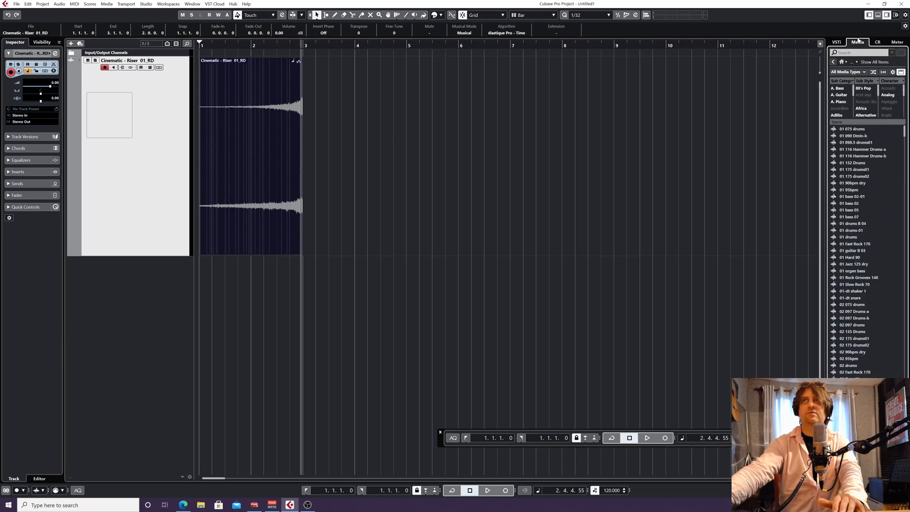
click(848, 53)
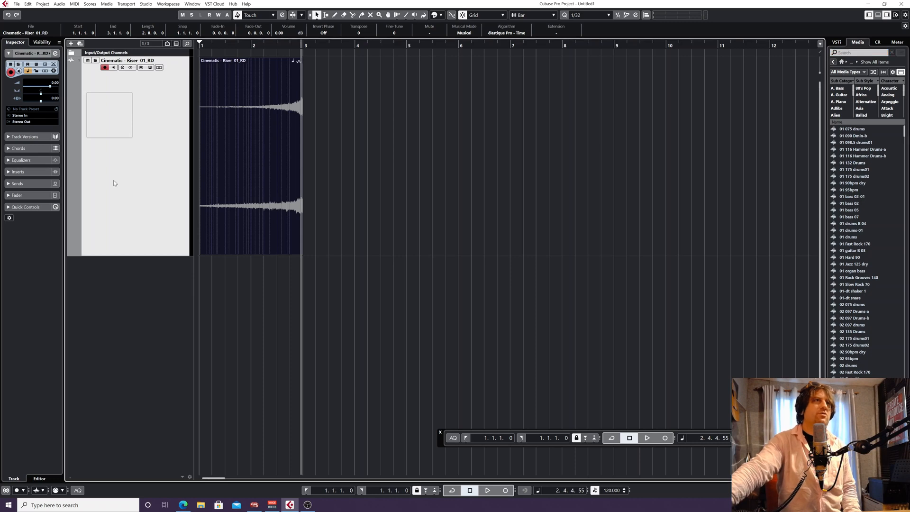
- Load the Chopper modulation effect in the riser channel's first insert slot and return the project cursor to the start
click(55, 53)
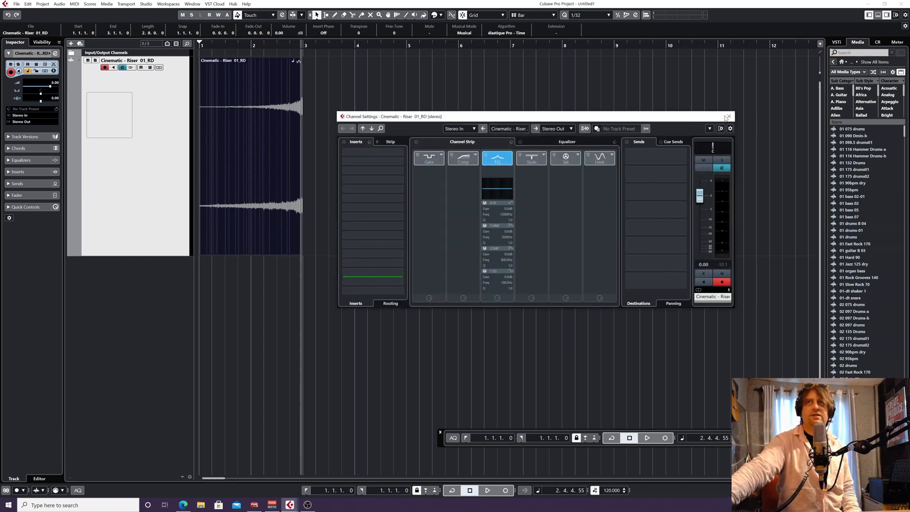
click(727, 117)
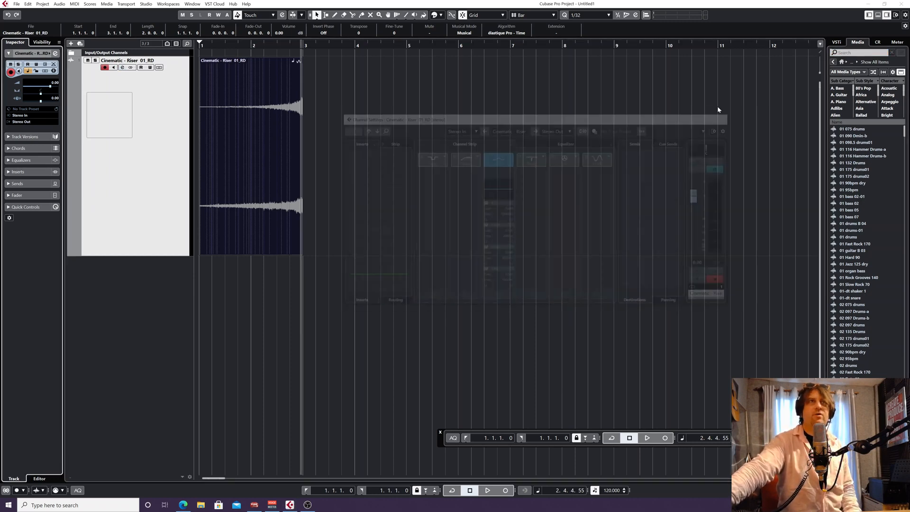
click(122, 67)
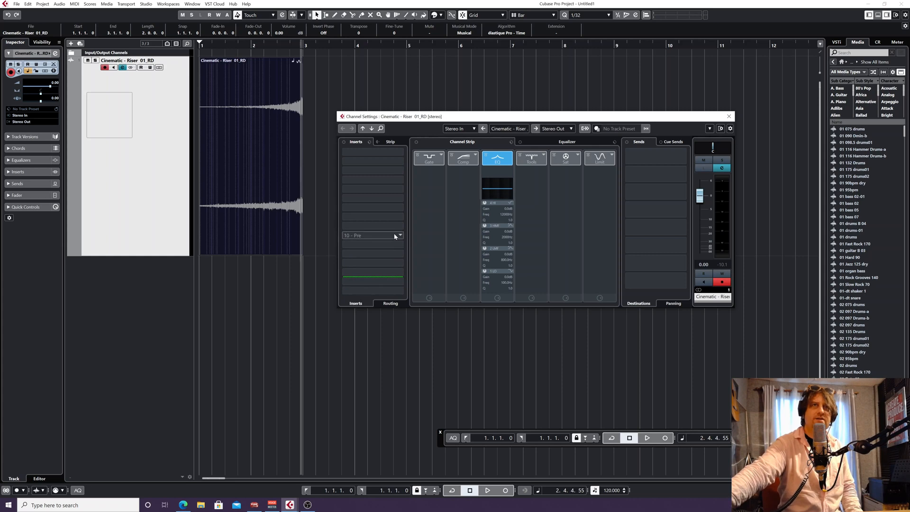
click(401, 153)
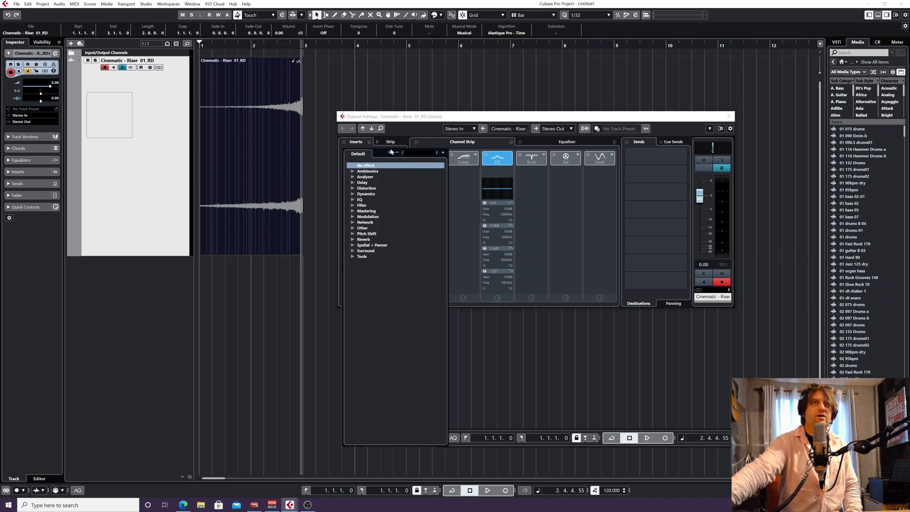
click(353, 217)
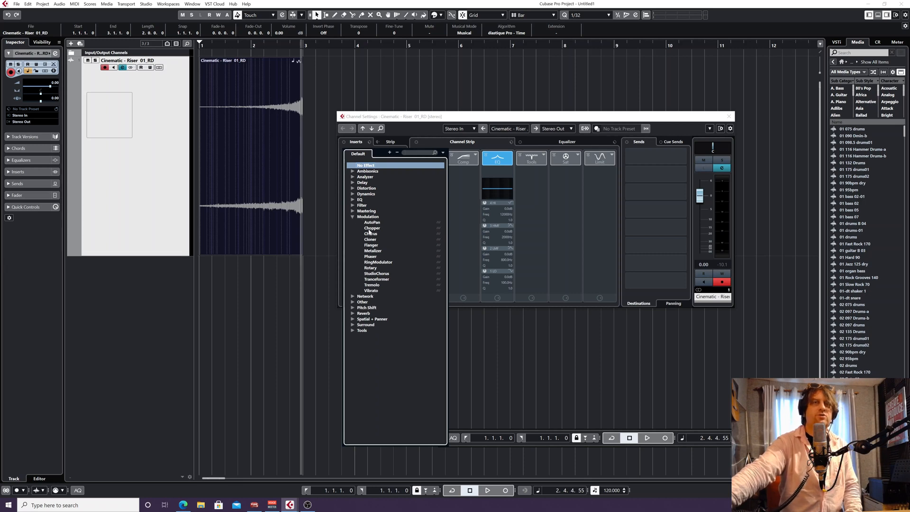
click(369, 229)
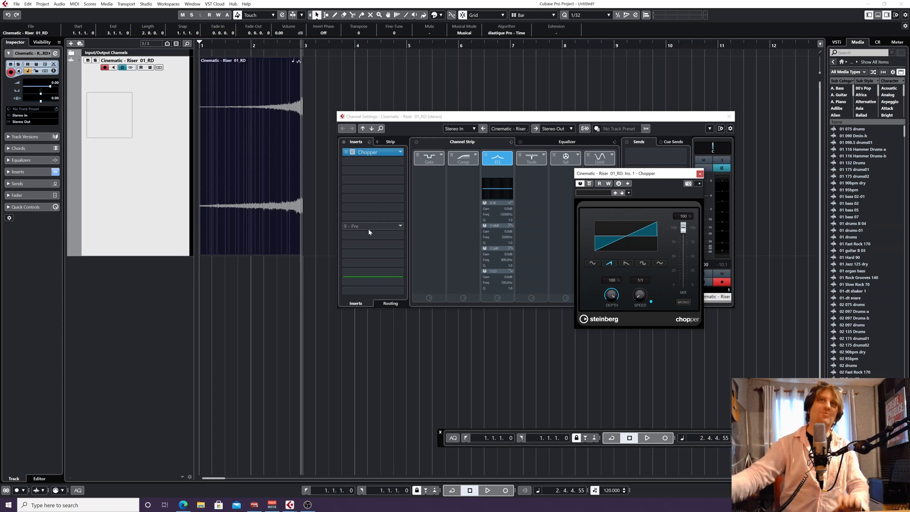
click(201, 46)
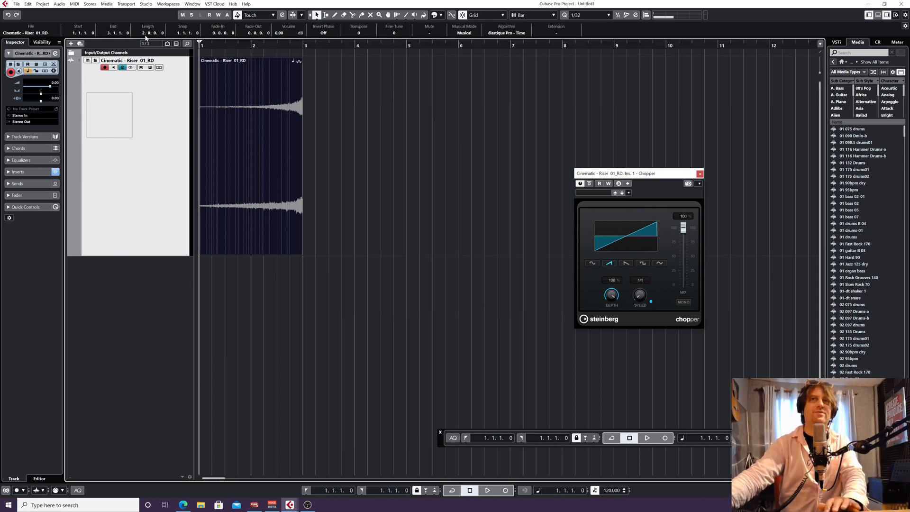
- Set the Chopper's speed to 1/8 while playing the riser clip
key(space)
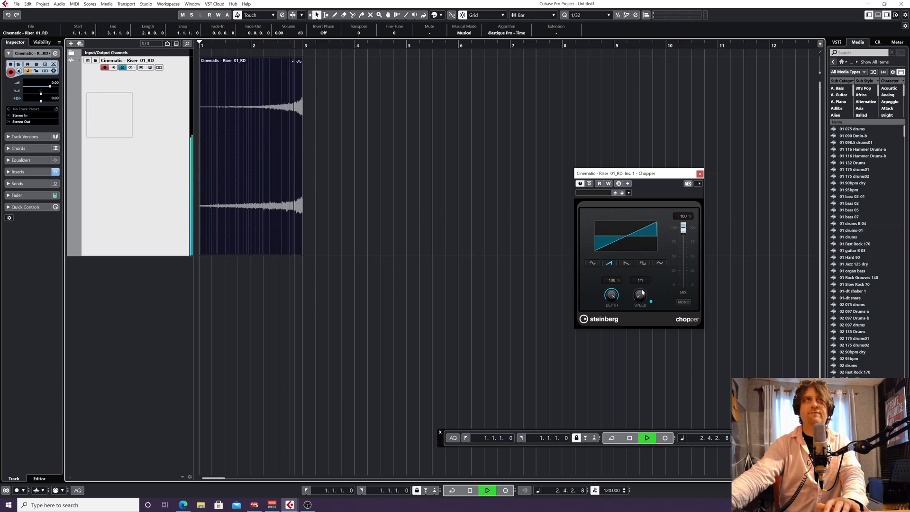
key(space)
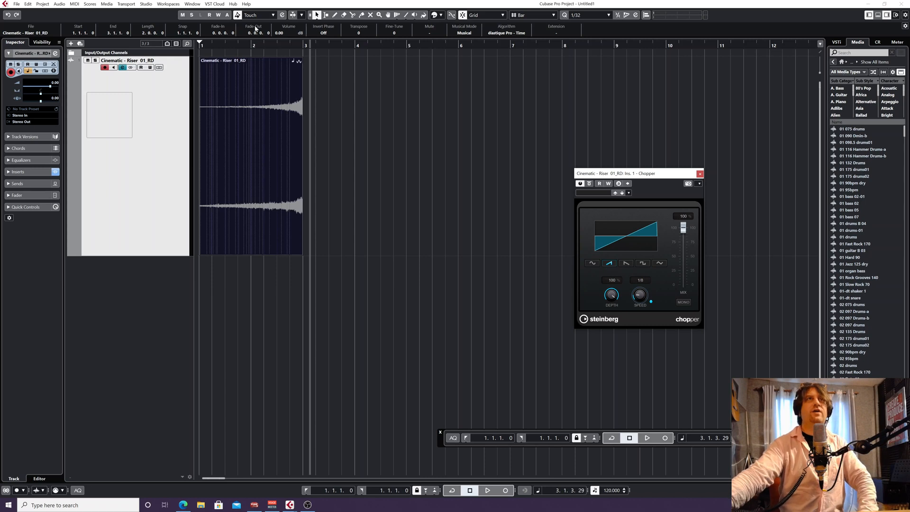
- Set the locator range from bar 1 to bar 2 and replay the riser from the project start
drag(259, 44, 202, 44)
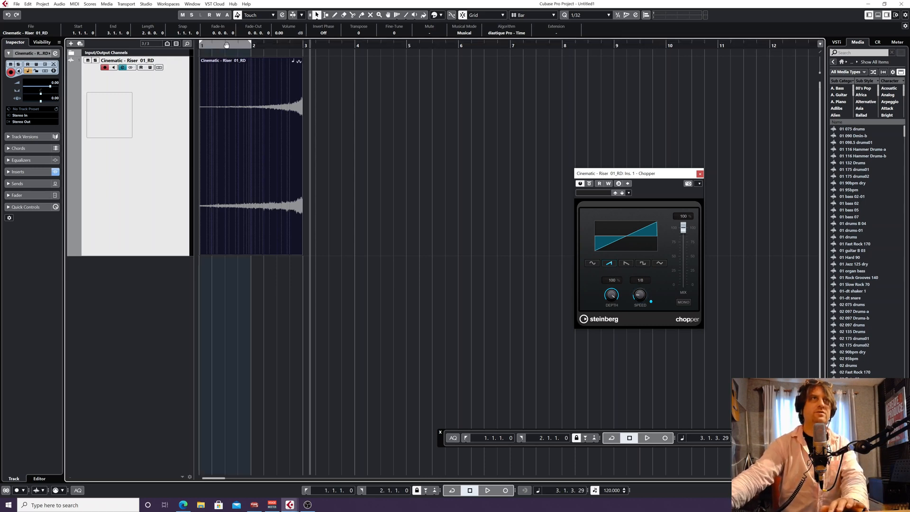
key(space)
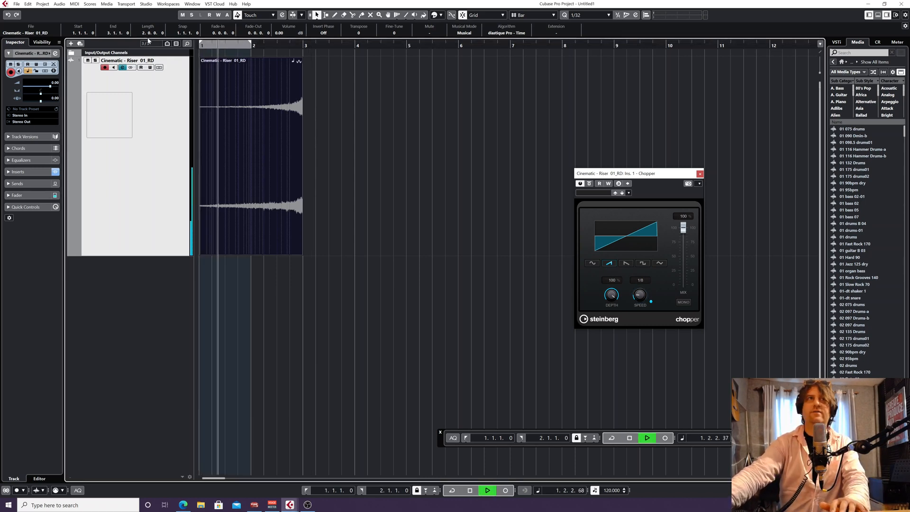
key(space)
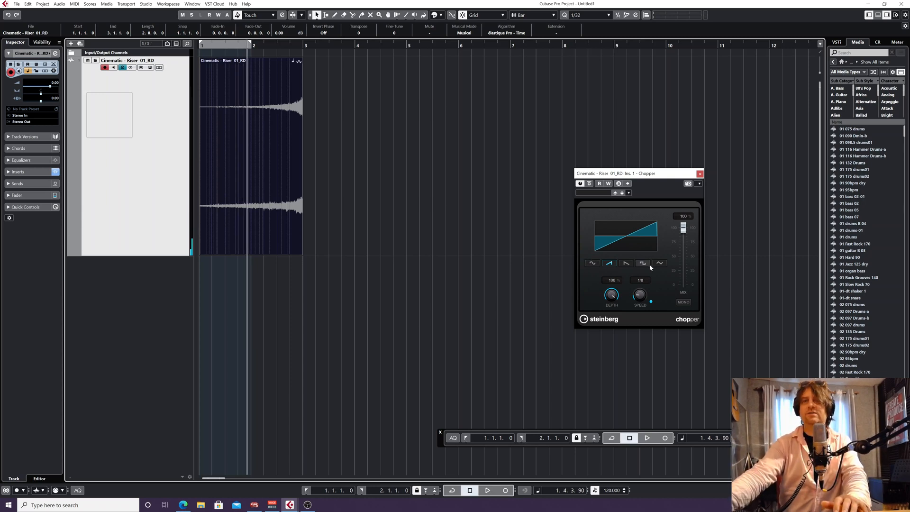
- Try the Chopper's sine waveform, switch it to the square waveform and play the riser
click(593, 264)
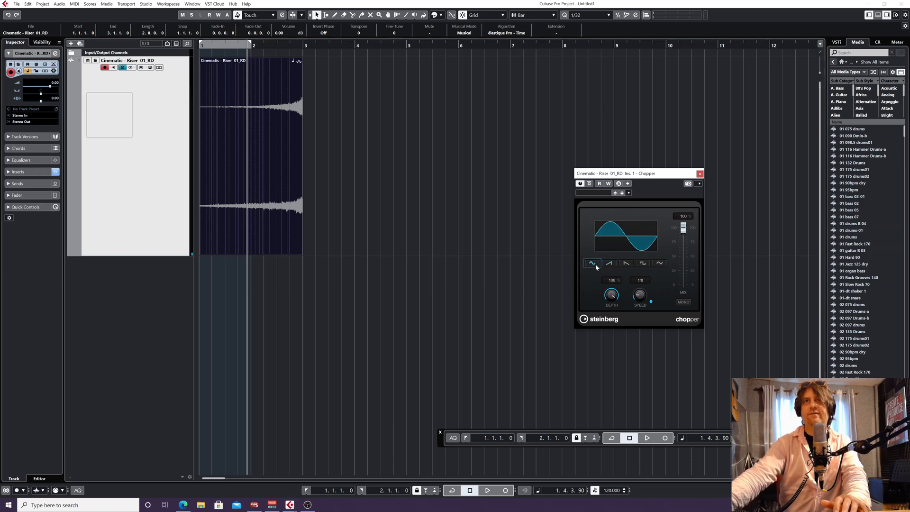
click(643, 264)
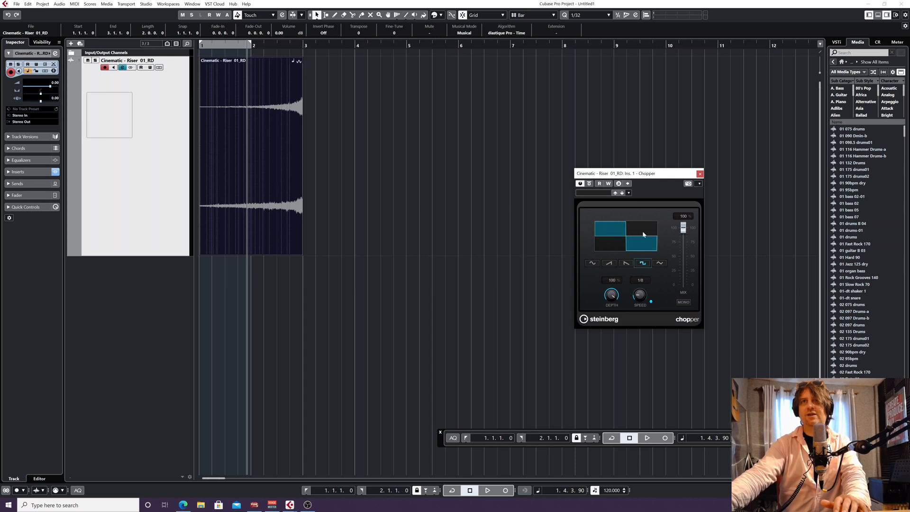
key(space)
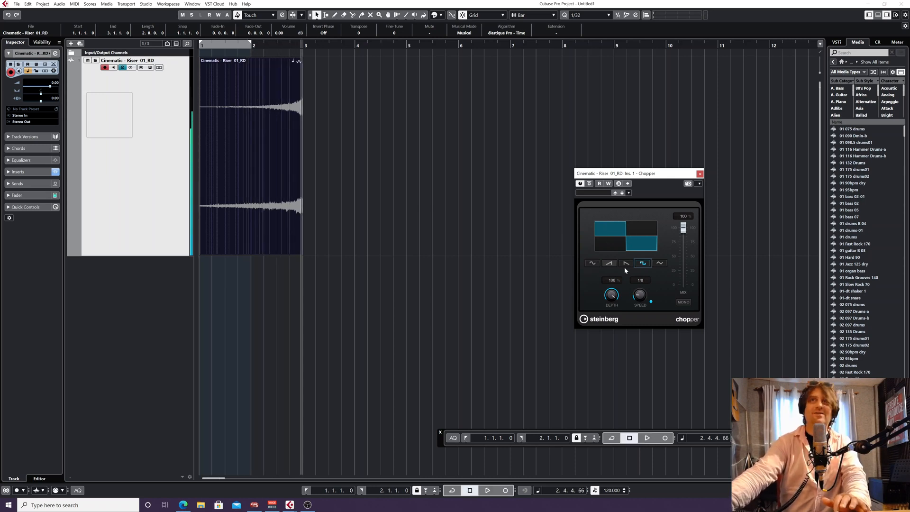
key(space)
- Try lower mix levels in the Chopper, down to about 32, and return the mix to 100
drag(683, 228, 683, 253)
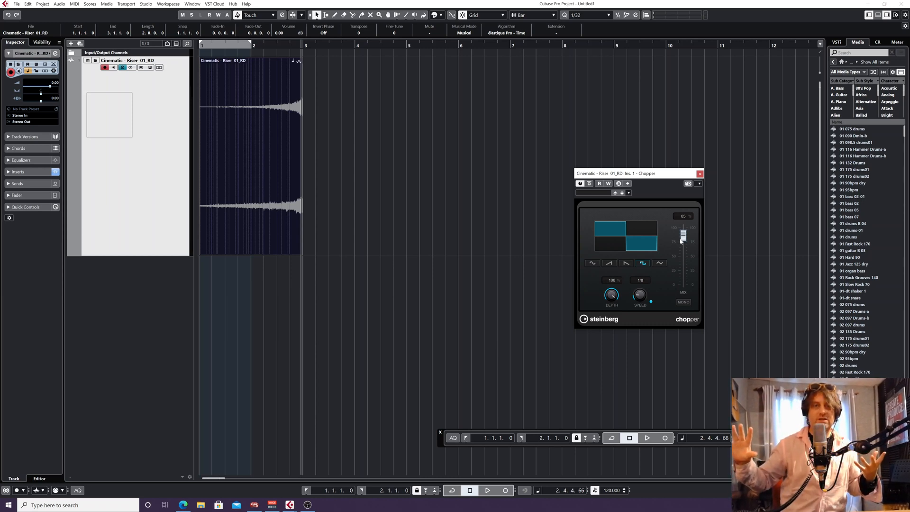
drag(681, 240, 687, 270)
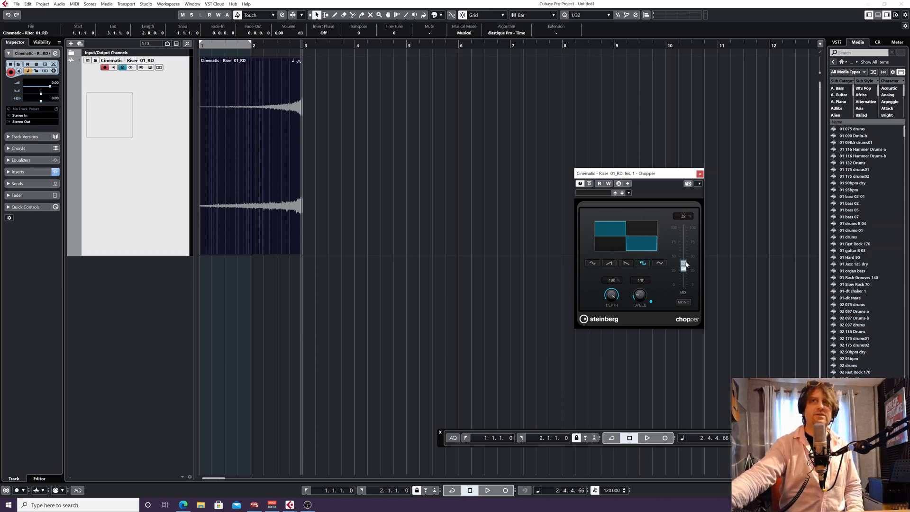
mouse_move(685, 264)
mouse_down()
mouse_move(684, 245)
mouse_move(683, 293)
mouse_move(669, 263)
mouse_up()
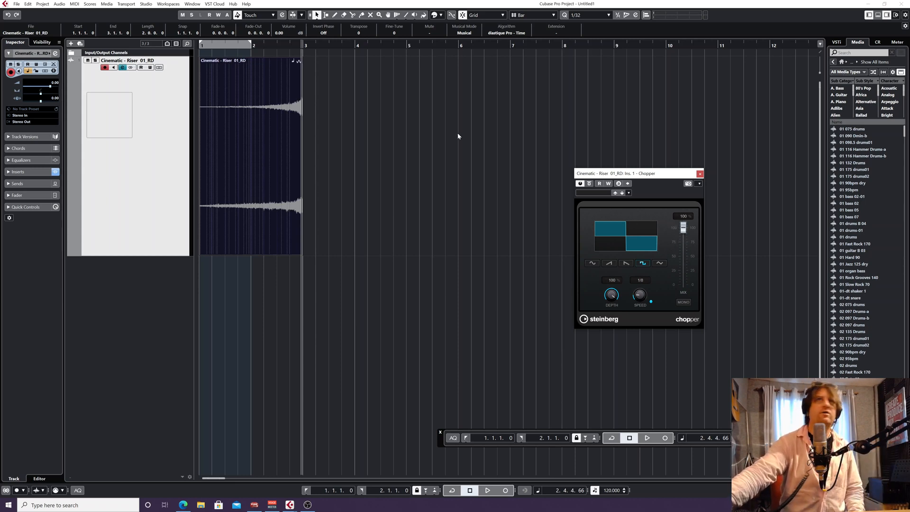
- Switch the Chopper to the sine waveform, play the riser from the project start and return the cursor there
drag(267, 46, 162, 62)
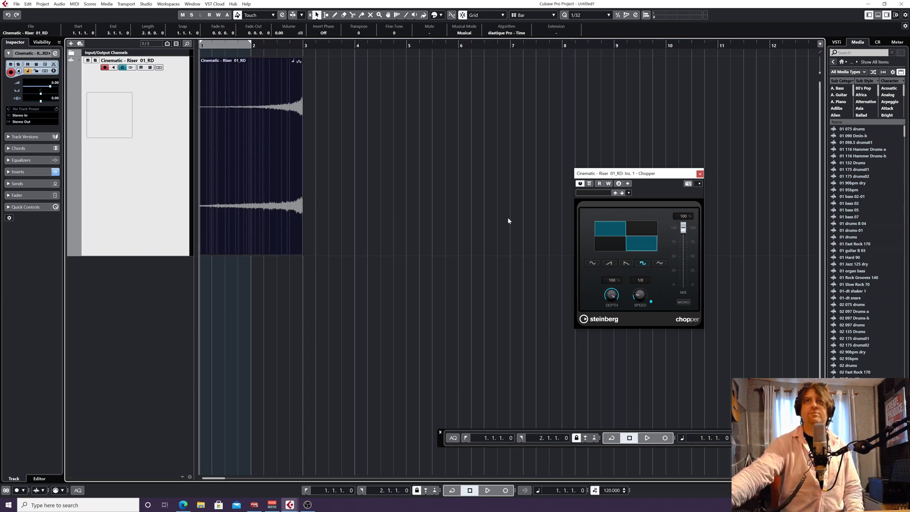
click(592, 262)
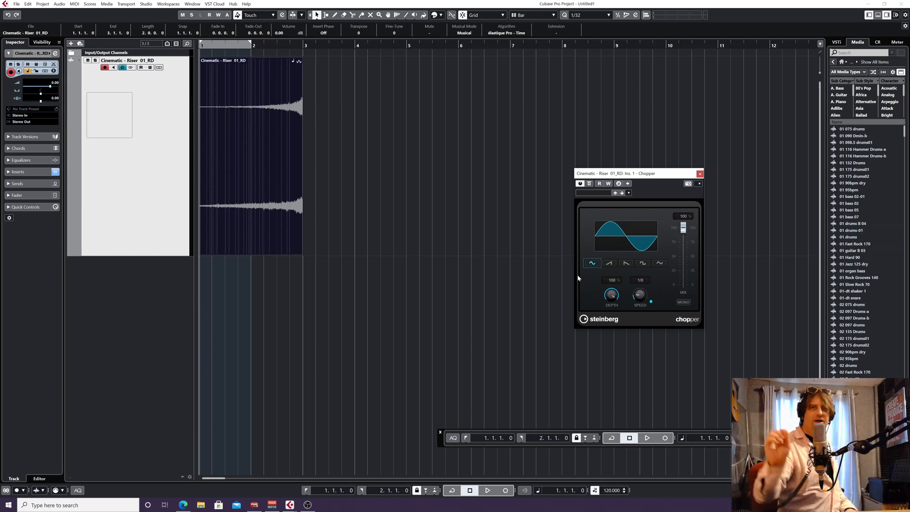
key(space)
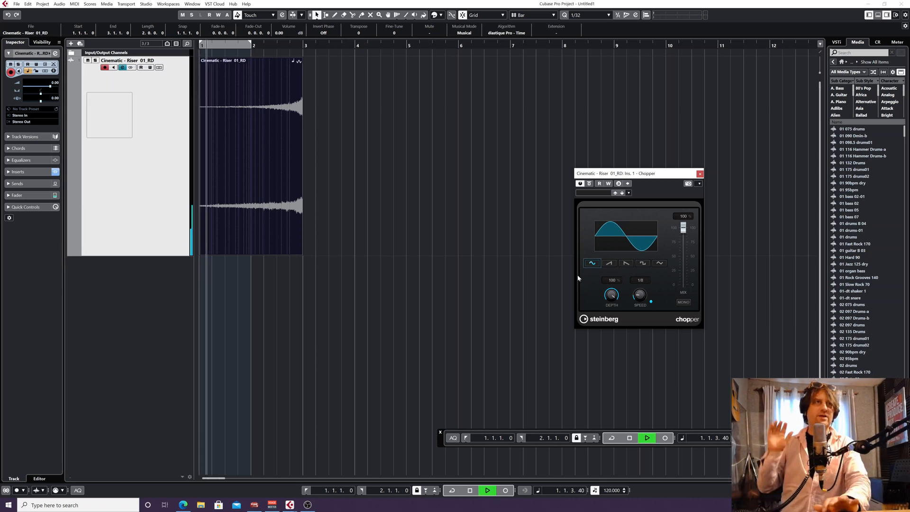
key(space)
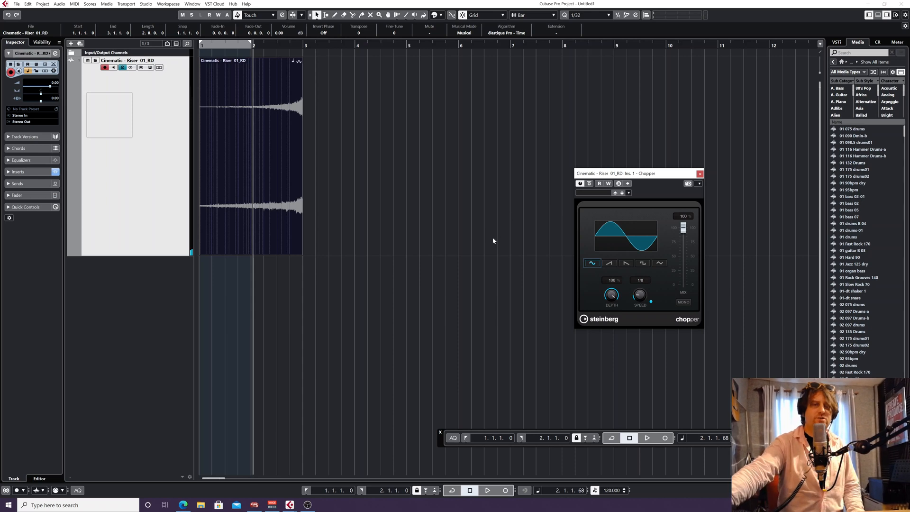
key(Home)
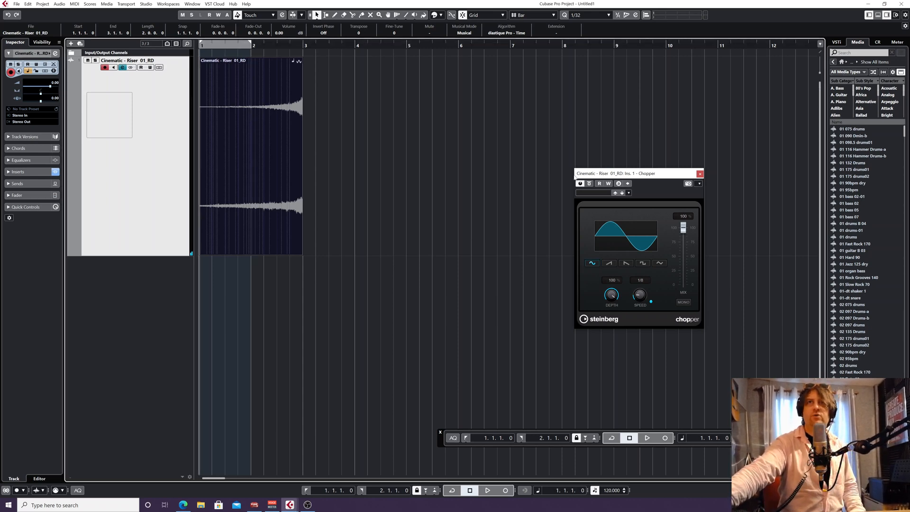
- Enable automation writing for the Chopper and lower its depth to 0
click(606, 184)
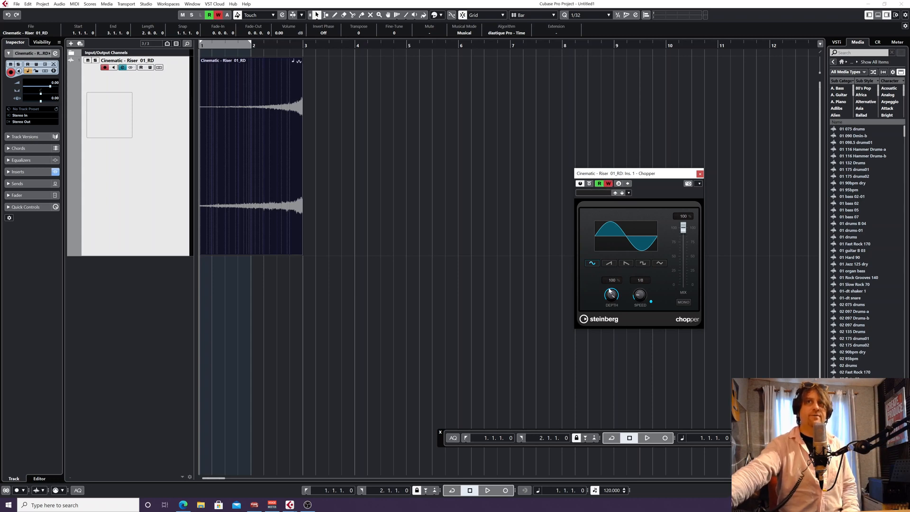
drag(610, 293, 604, 382)
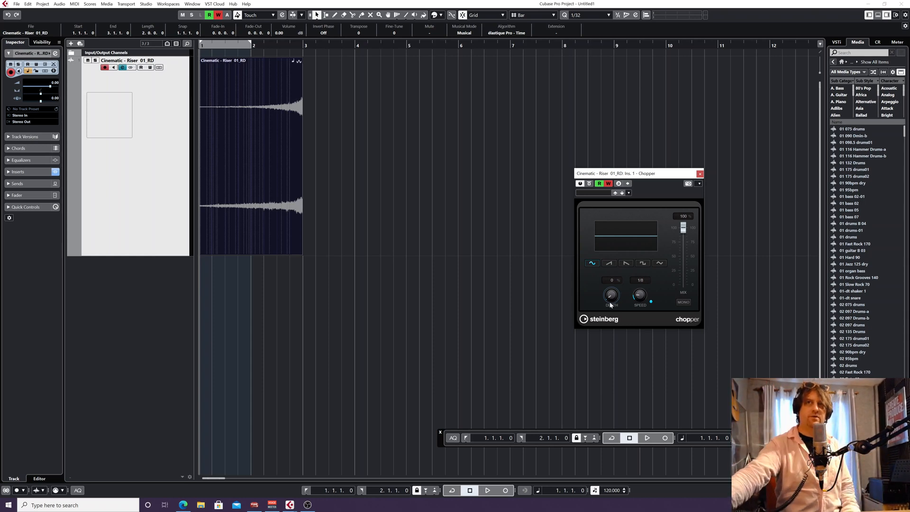
drag(611, 304, 594, 342)
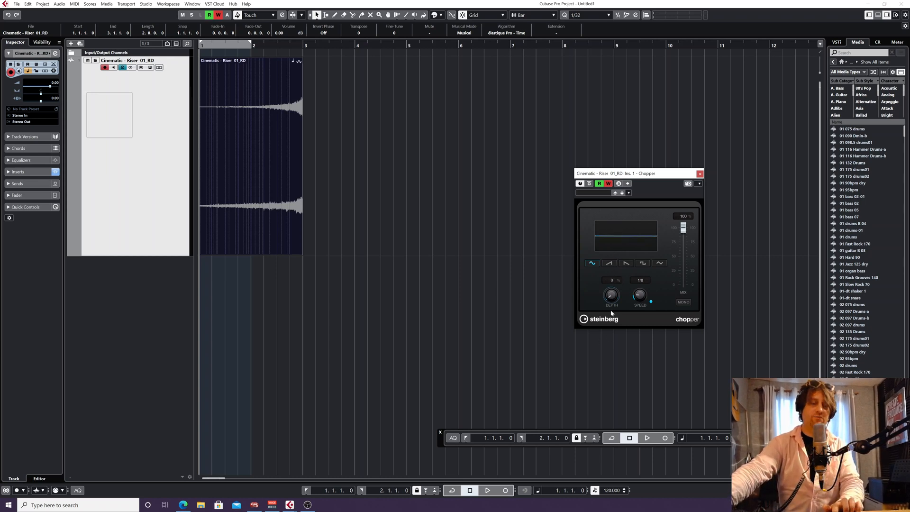
- Record a Chopper depth automation rising from 0 to 100 while the riser plays, turn off automation writing and stop playback
key(space)
drag(612, 303, 617, 206)
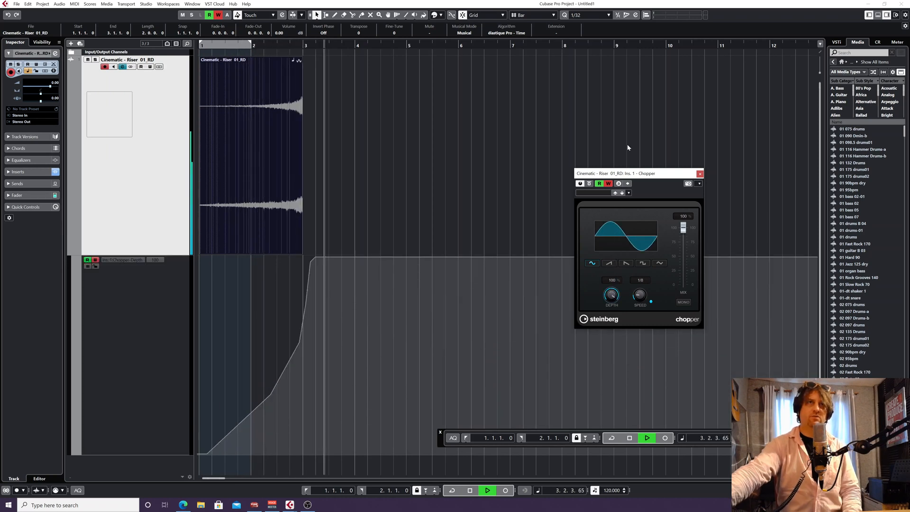
click(609, 184)
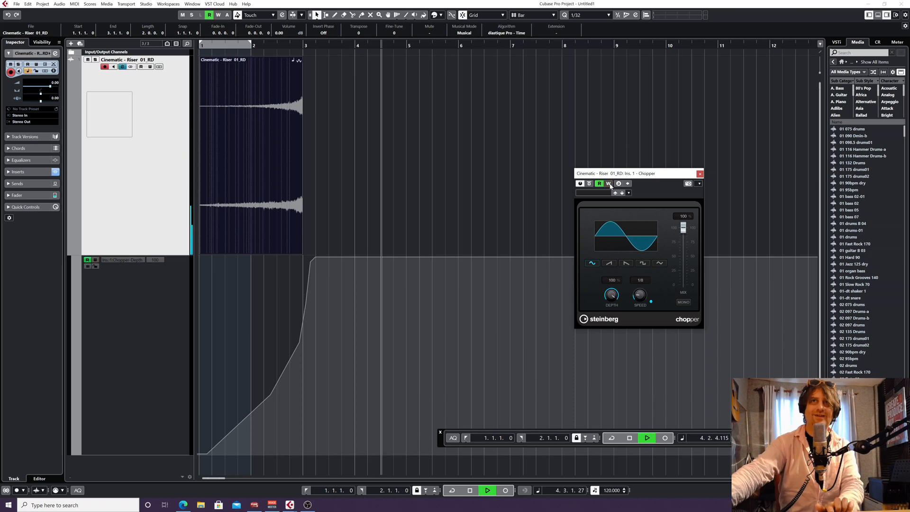
key(space)
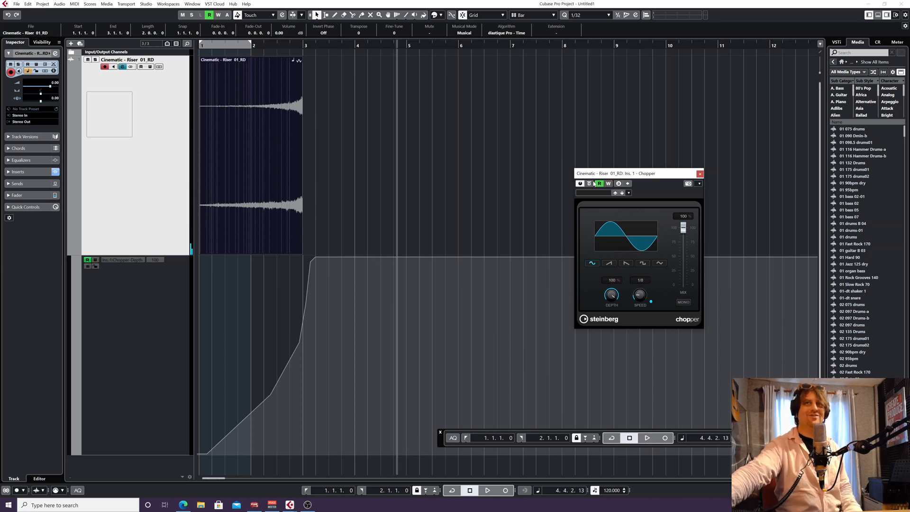
- Close the Chopper window and reduce the height of the depth automation lane
click(699, 174)
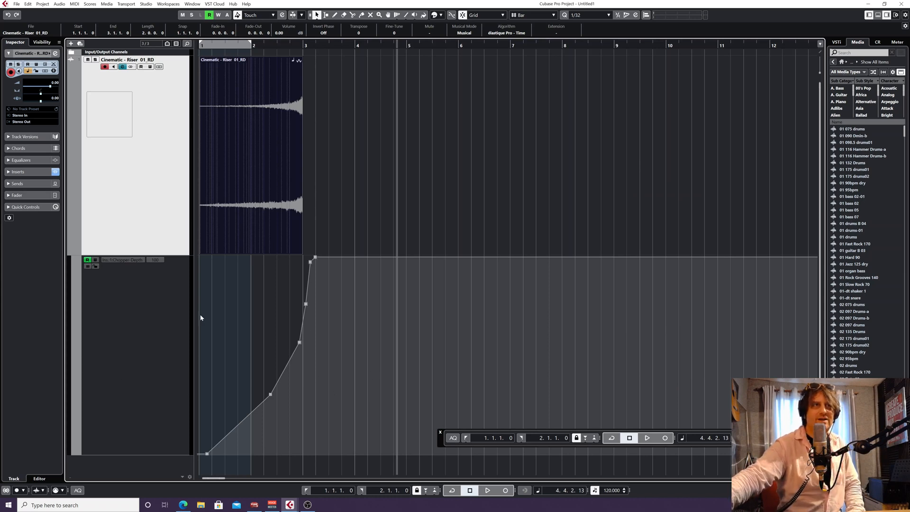
drag(145, 455, 144, 297)
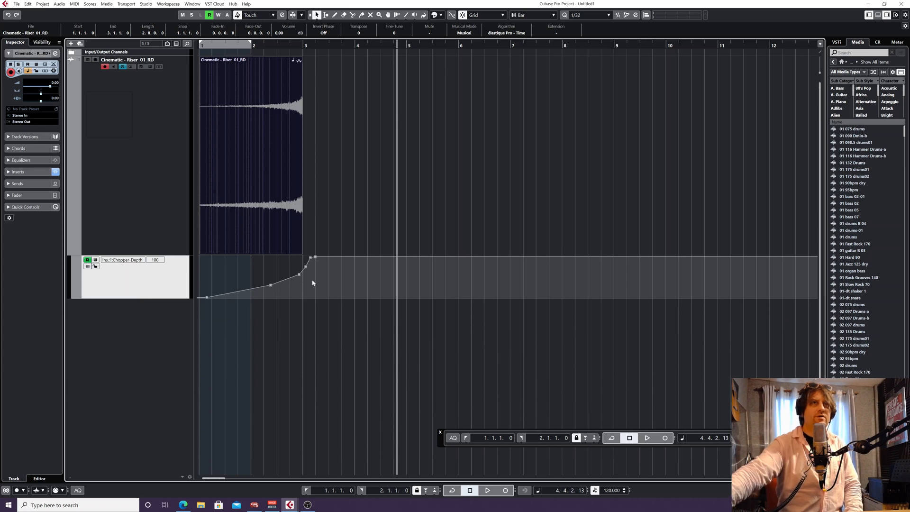
- Simplify the Chopper depth automation by removing the surplus points, leaving a straight ramp that reaches 100 at bar 3
mouse_move(311, 279)
mouse_down()
mouse_move(294, 262)
mouse_move(306, 259)
mouse_up()
click(315, 261)
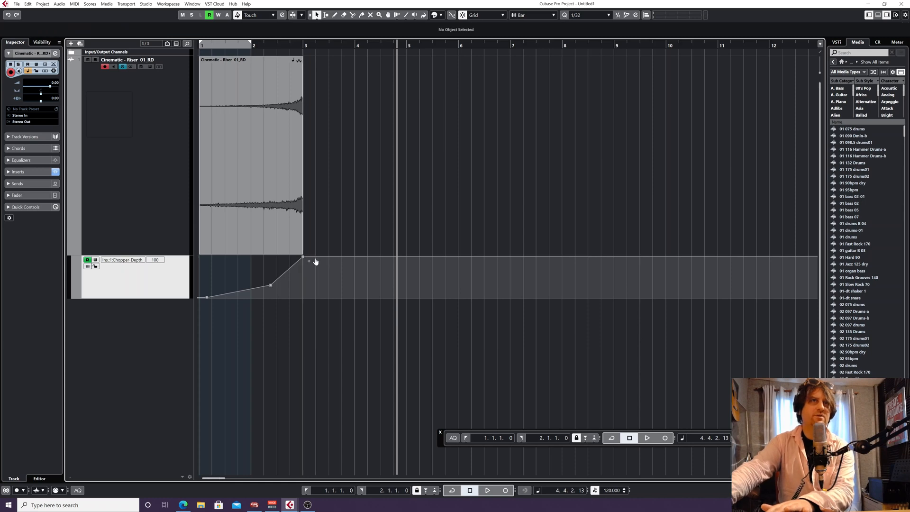
click(270, 285)
key(Delete)
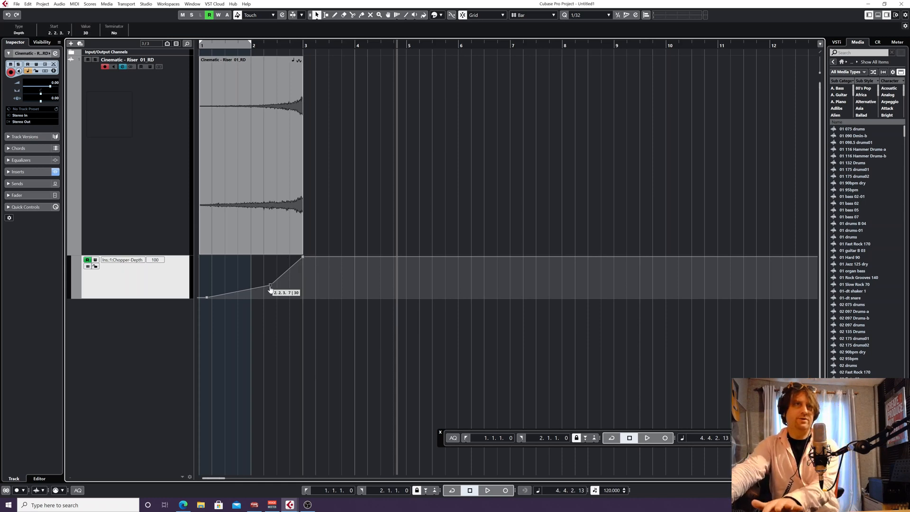
- Bend the Chopper depth ramp into a curve while playing the riser from the project start
drag(281, 46, 195, 49)
key(space)
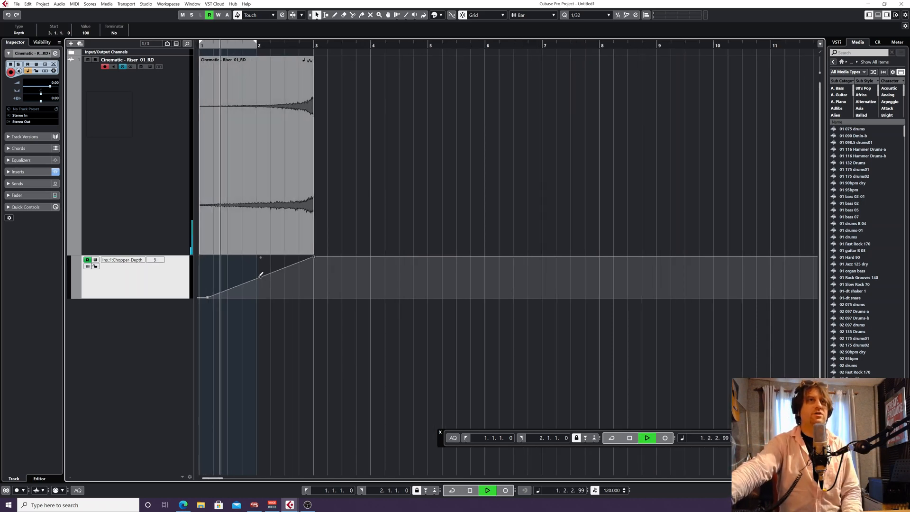
drag(260, 277, 285, 277)
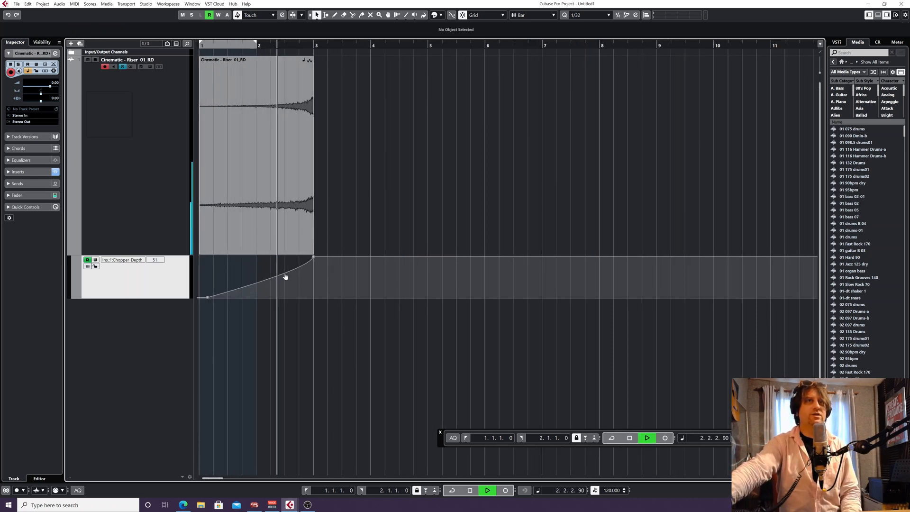
key(space)
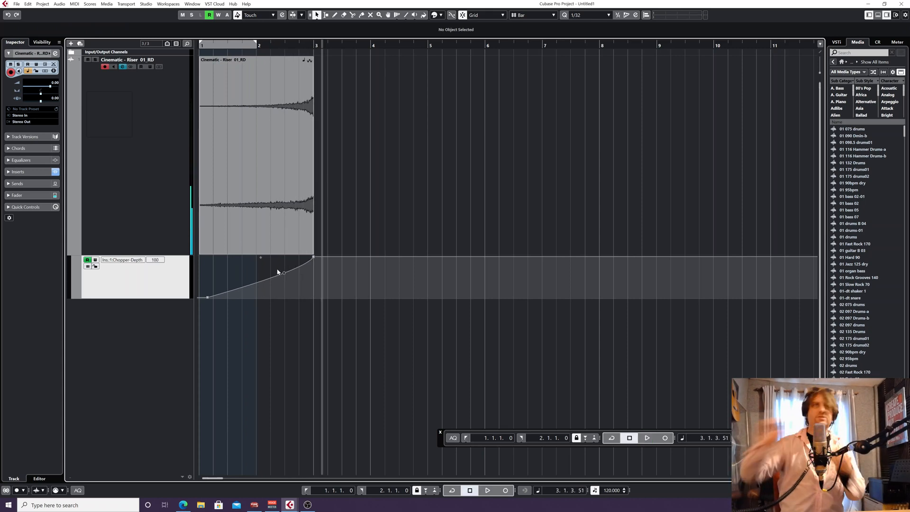
- Replay the riser from the project start to check the curved depth automation
drag(216, 44, 217, 48)
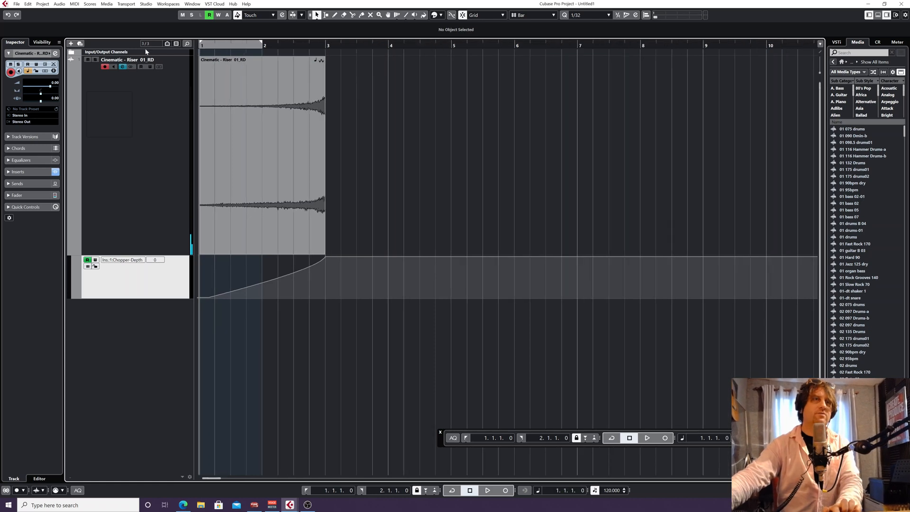
key(space)
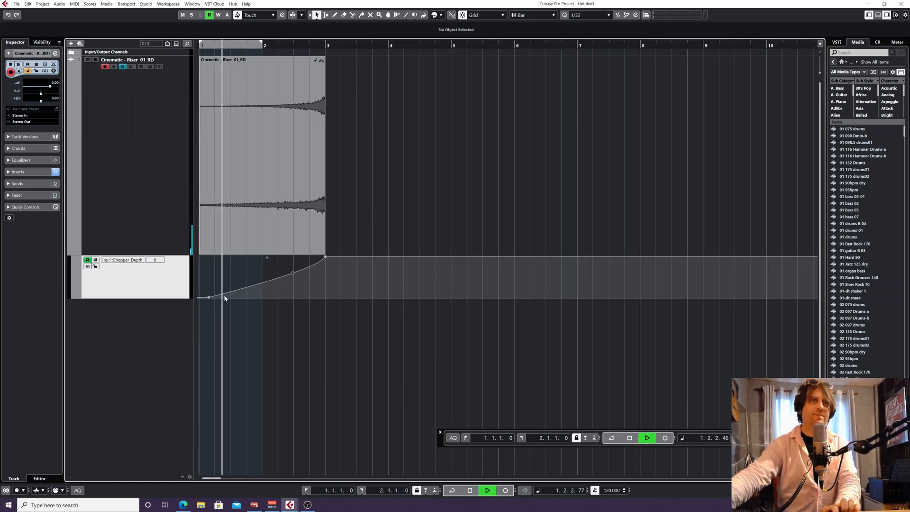
key(space)
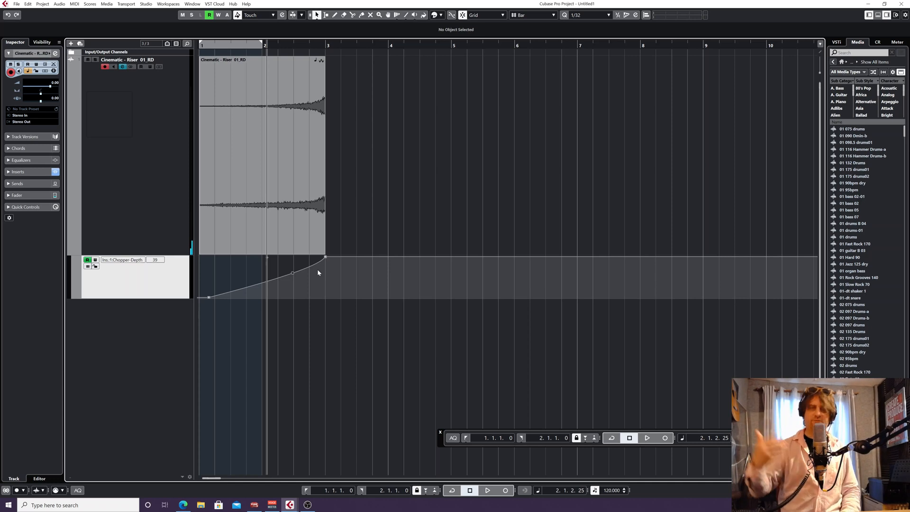
- Add the AutoPan modulation effect to the second insert slot of the riser track's channel
click(146, 227)
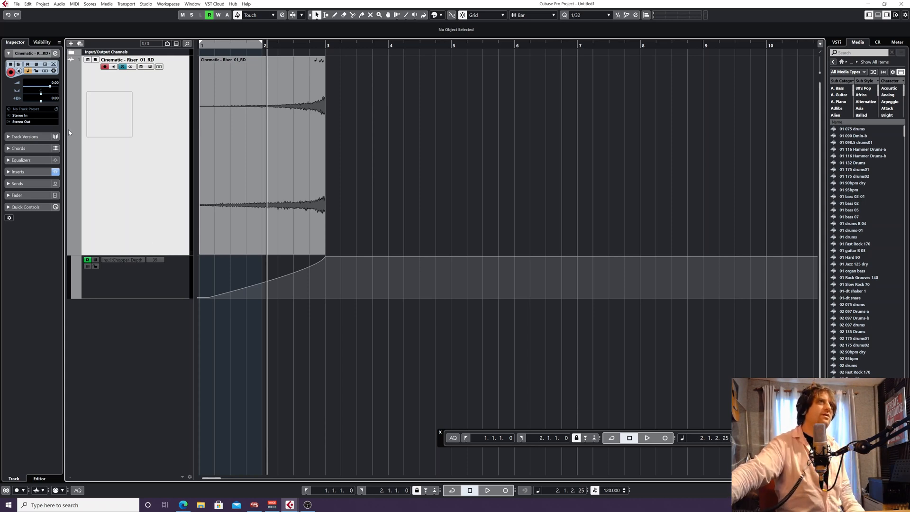
click(123, 68)
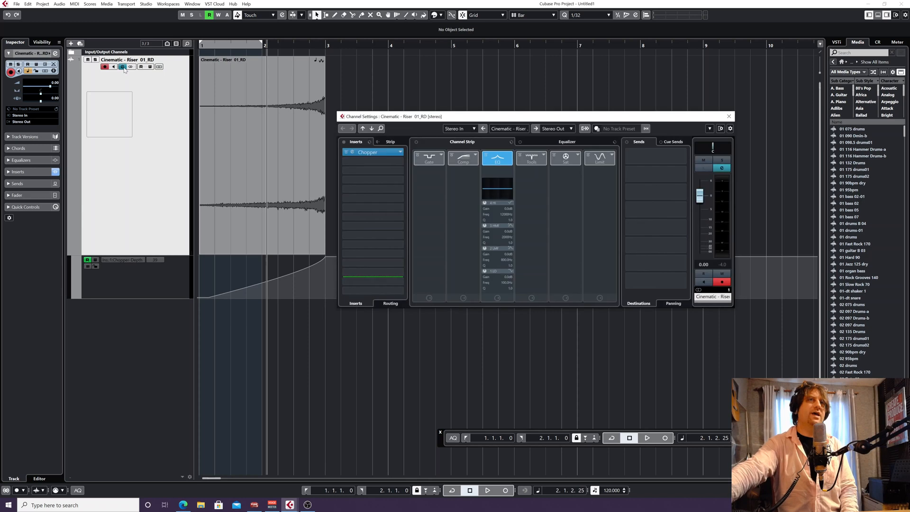
click(398, 162)
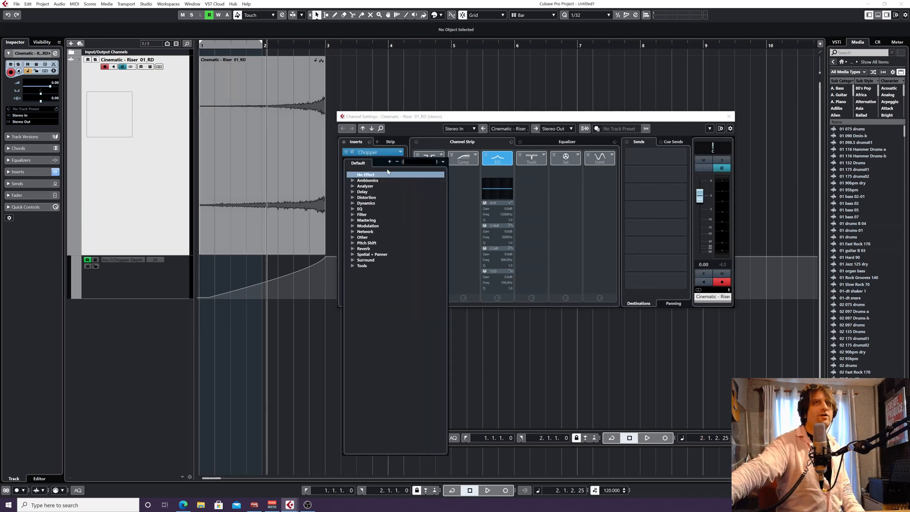
click(353, 227)
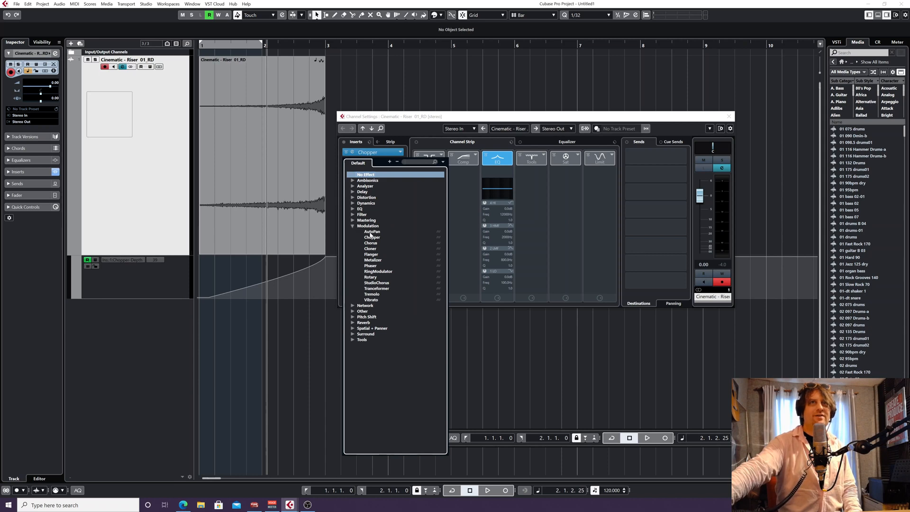
click(371, 232)
click(359, 167)
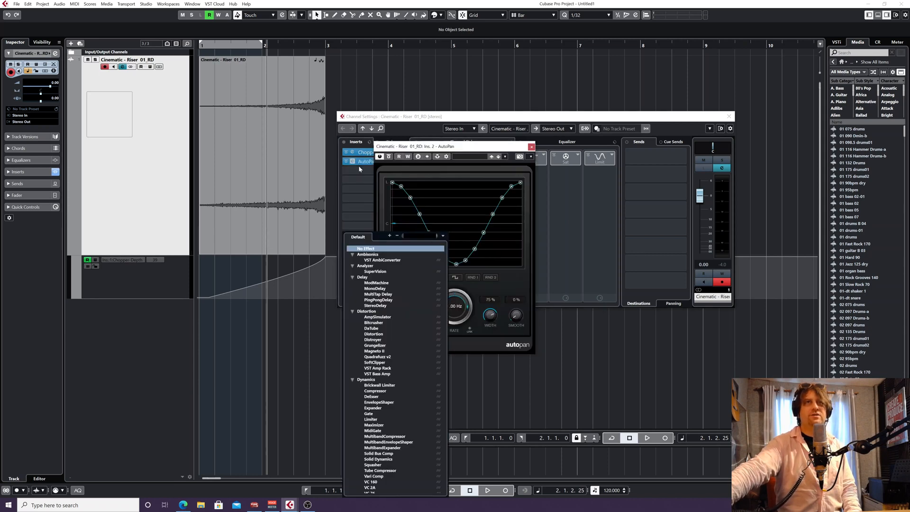
click(401, 117)
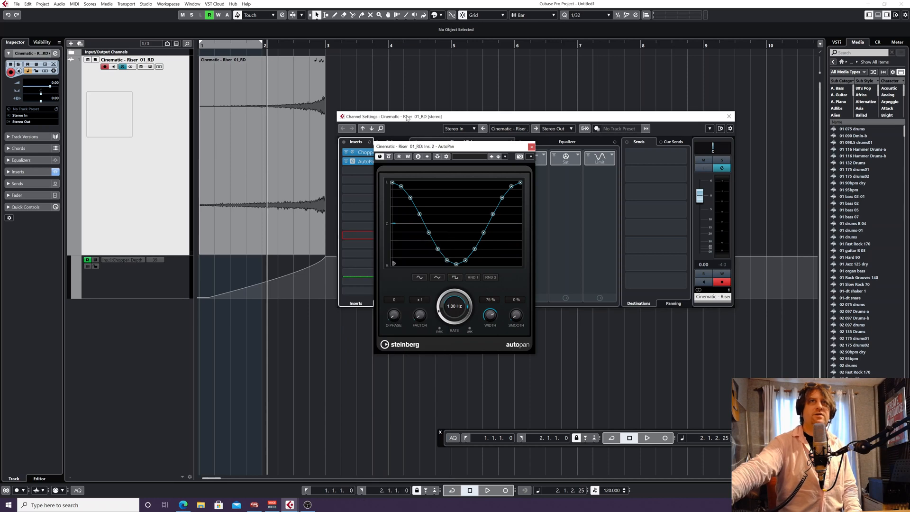
- Rearrange the riser's channel settings and AutoPan windows so the channel fader and automation controls stay accessible
drag(402, 117, 326, 95)
drag(406, 148, 292, 102)
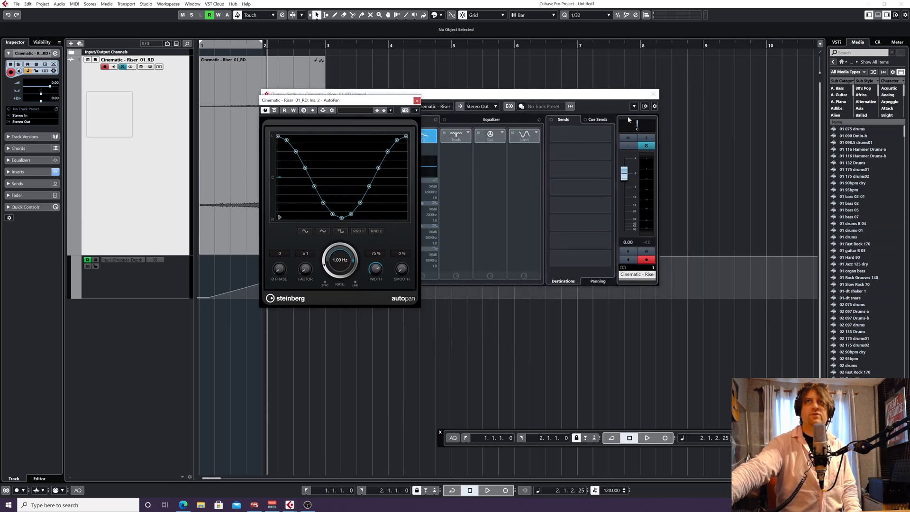
click(653, 94)
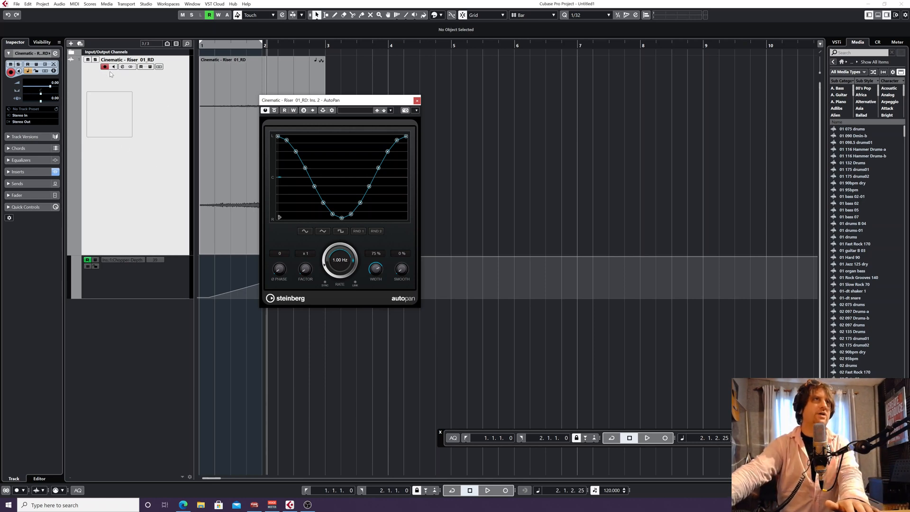
click(122, 67)
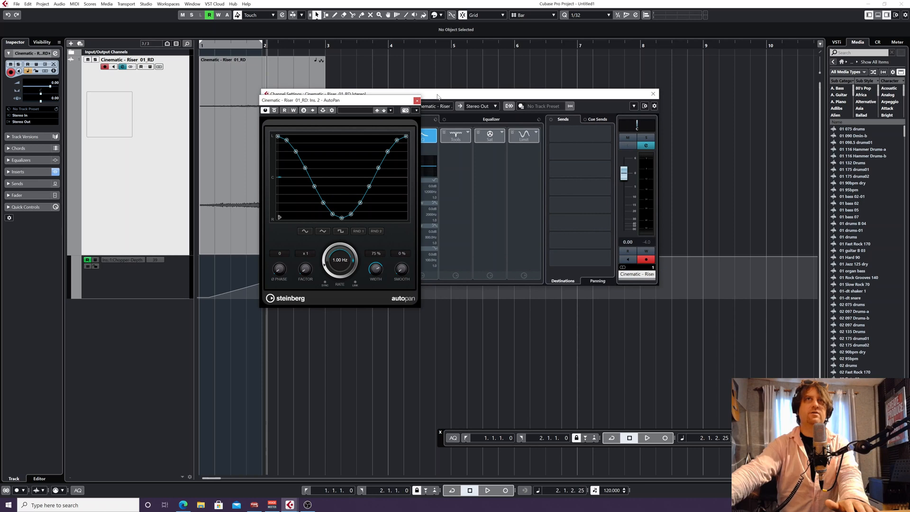
drag(439, 97, 409, 64)
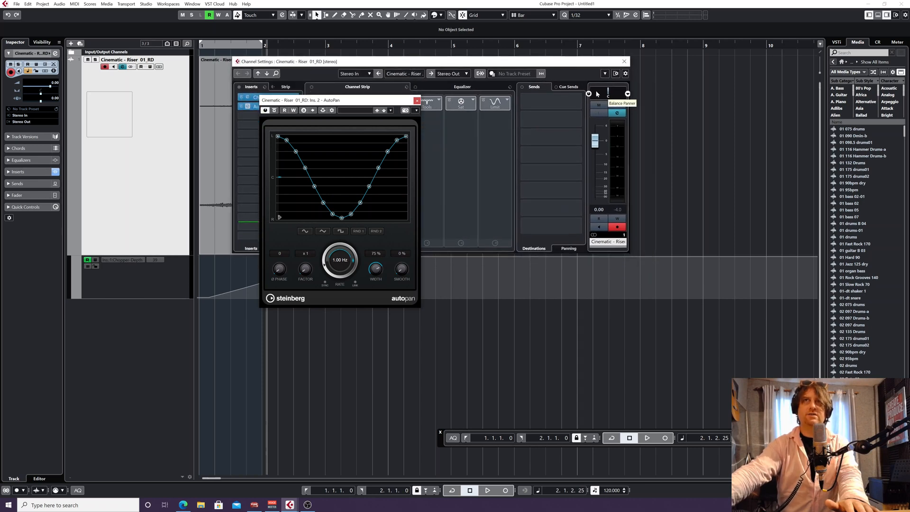
- Turn off automation read and write on the riser channel and close its channel settings
click(617, 219)
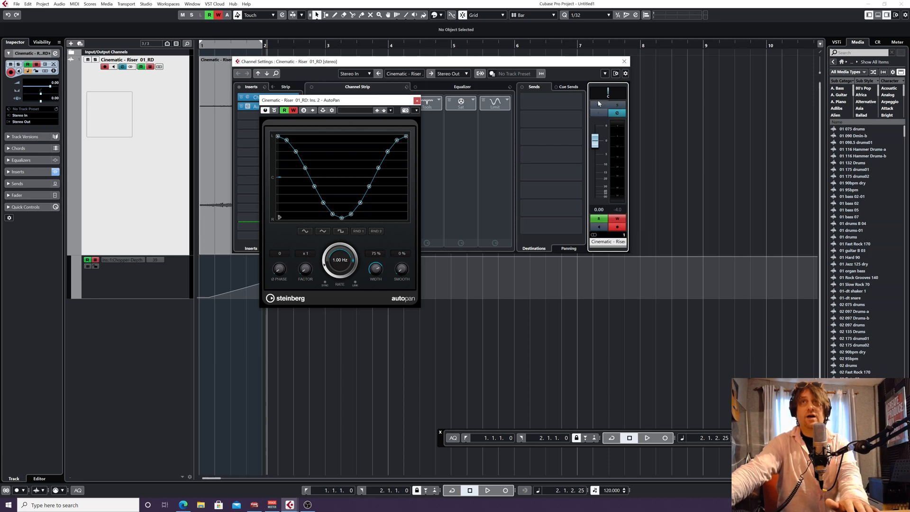
click(617, 219)
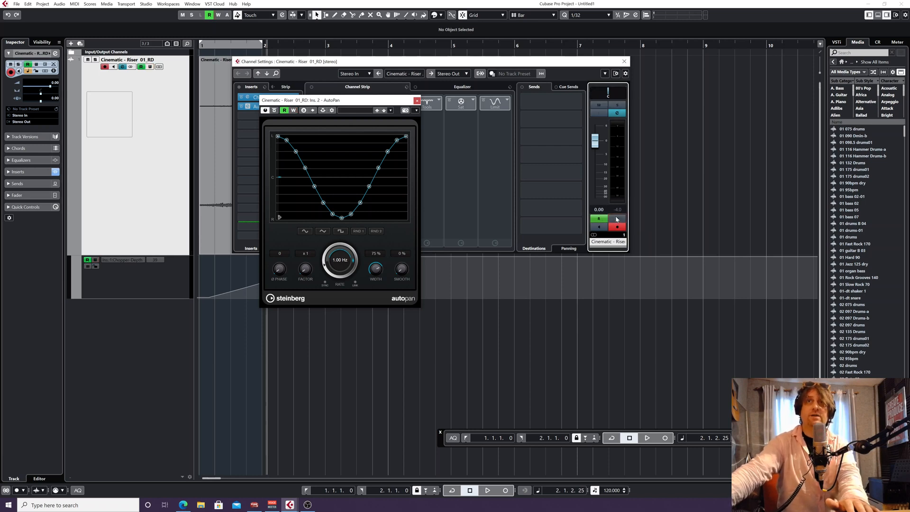
click(599, 219)
click(625, 62)
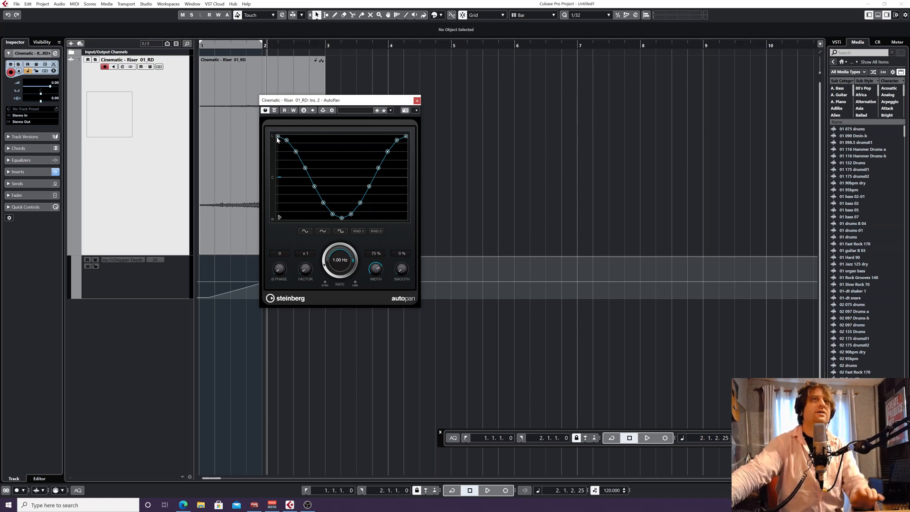
- Lower the points at the beginning and end of the AutoPan panning curve
mouse_move(278, 136)
mouse_down()
mouse_move(275, 151)
mouse_move(273, 135)
mouse_up()
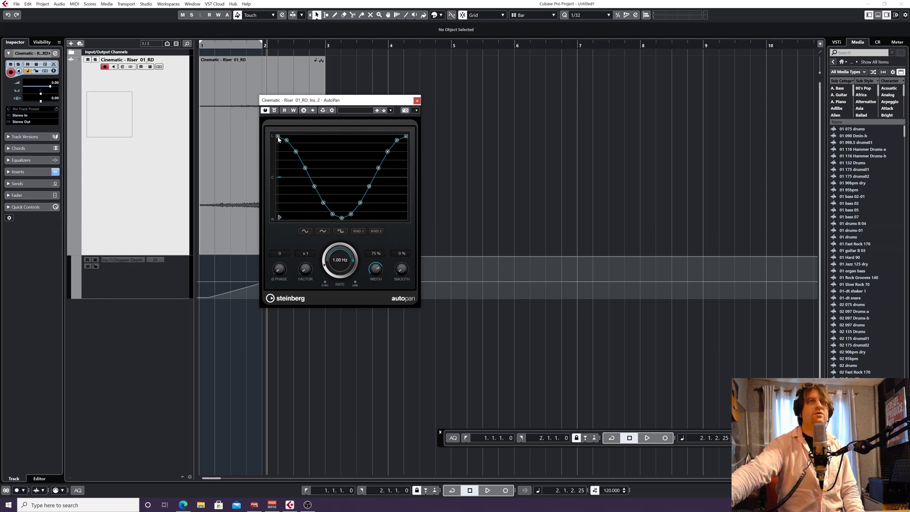
drag(278, 136, 295, 164)
drag(397, 140, 397, 162)
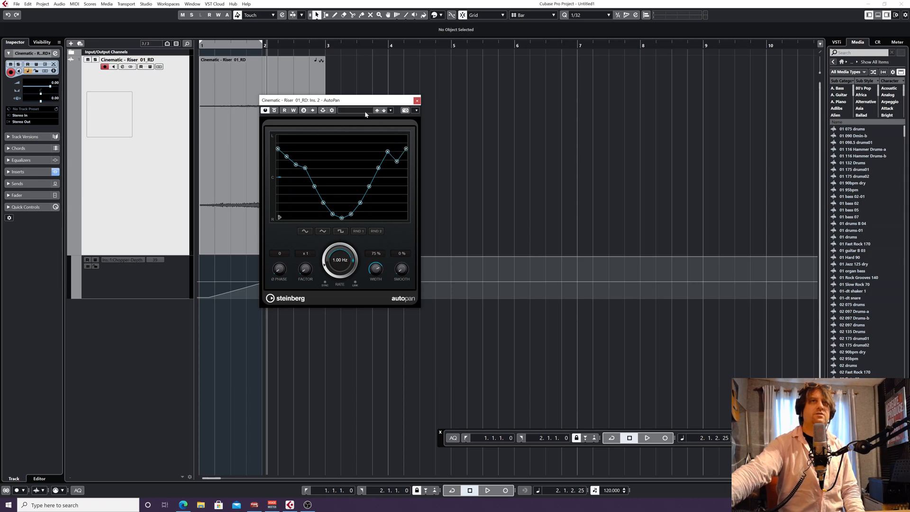
- Examine the list of available AutoPan presets without loading one
click(365, 112)
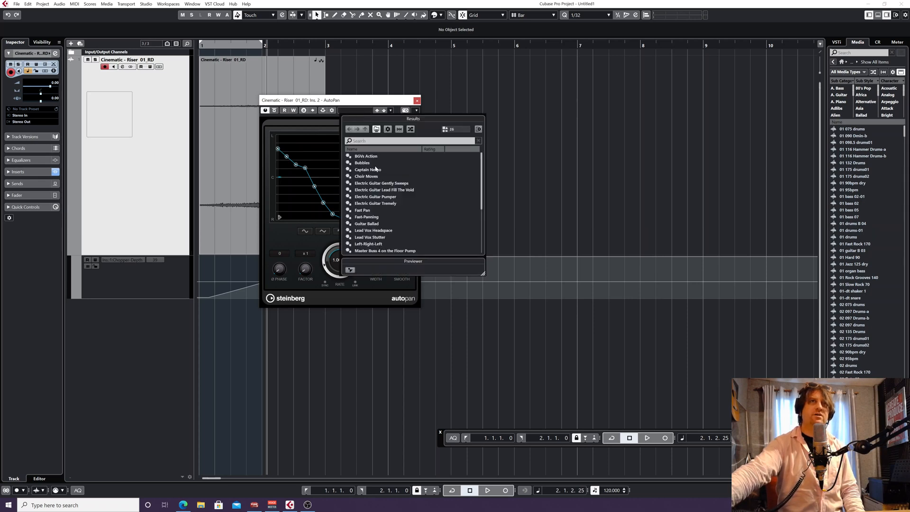
click(338, 102)
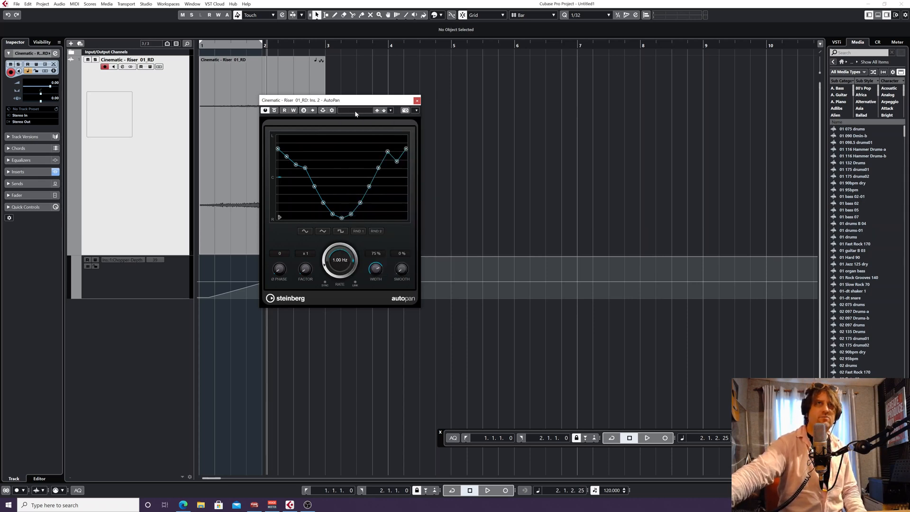
click(354, 111)
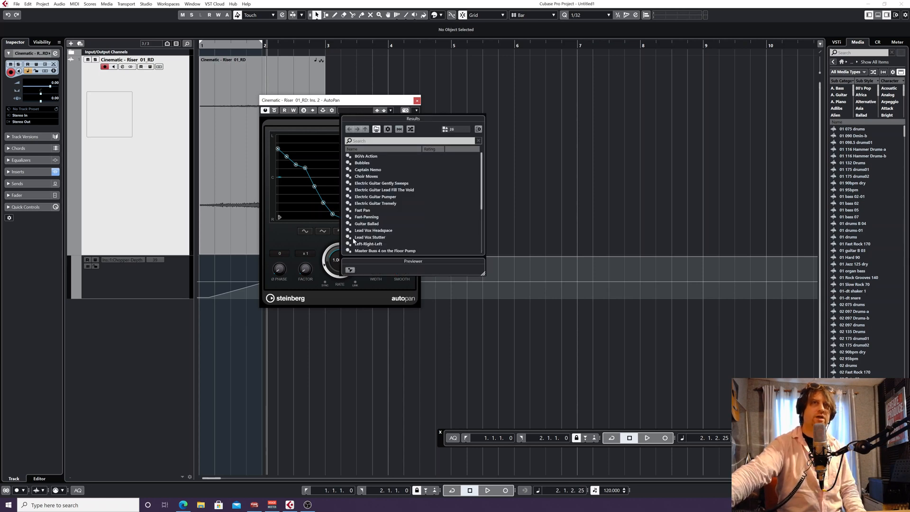
click(356, 103)
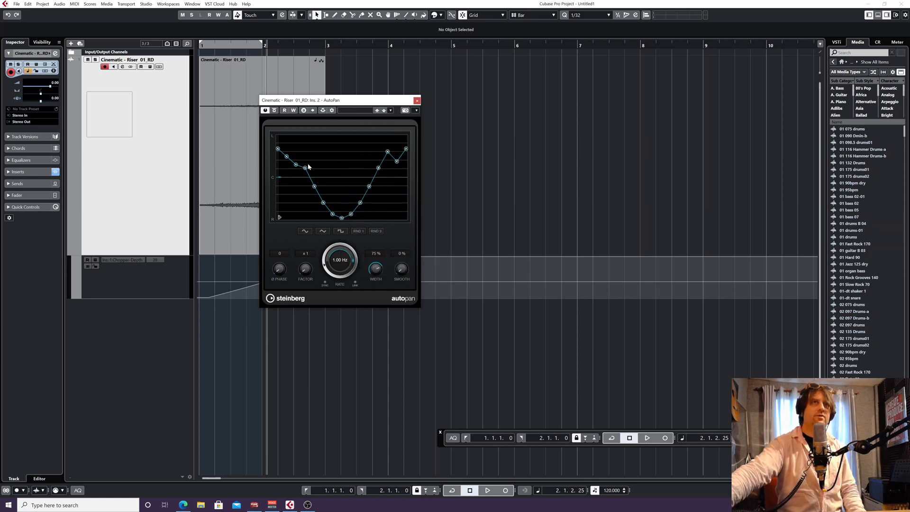
- Flatten the AutoPan curve by lowering its outer points further and raising the dip in the middle
drag(308, 167, 307, 171)
drag(389, 160, 406, 154)
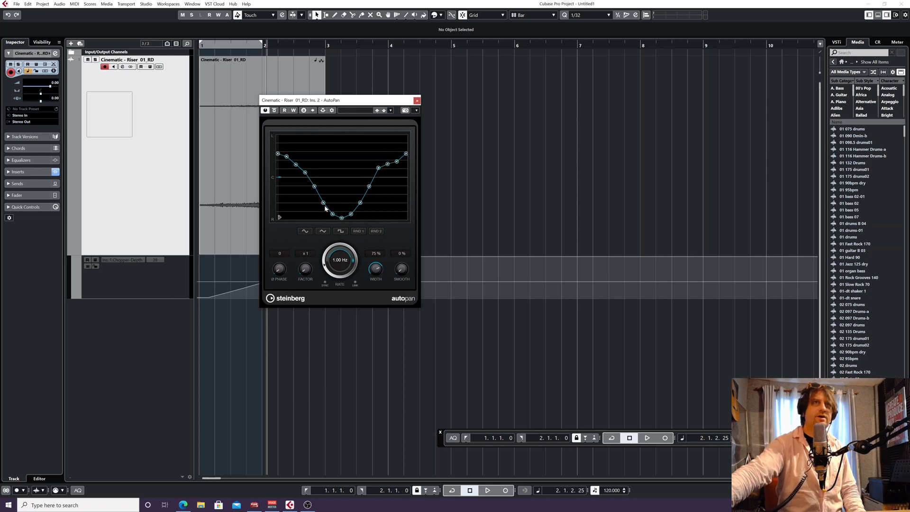
drag(325, 208, 360, 180)
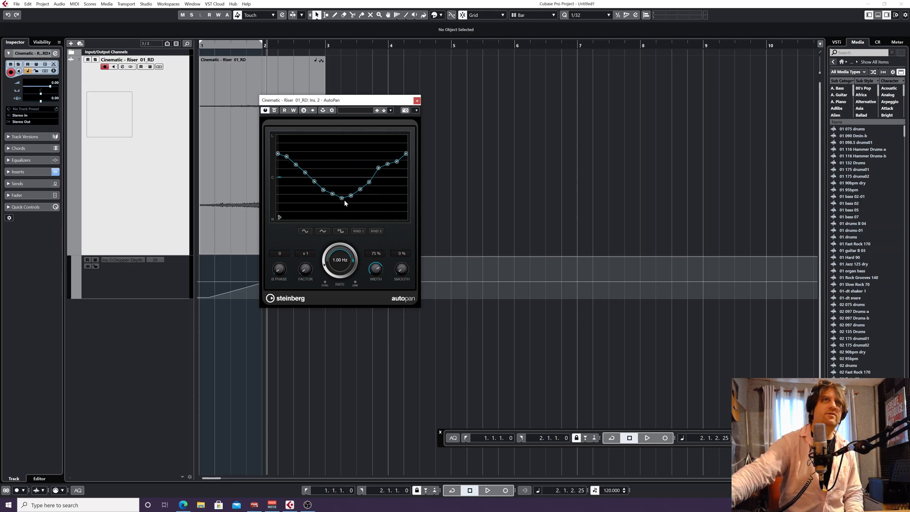
drag(341, 198, 342, 200)
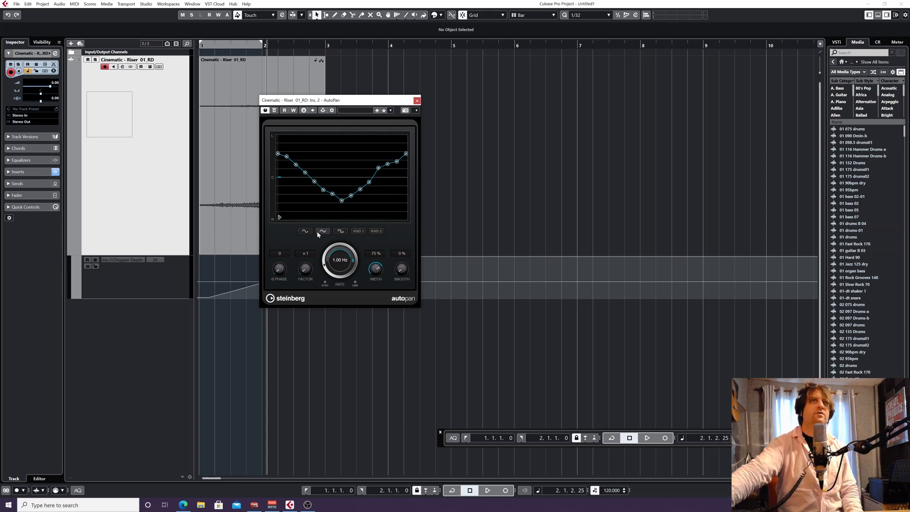
- Adjust the AutoPan width and raise its rate to 1.94 Hz while the riser project plays
drag(372, 274, 375, 269)
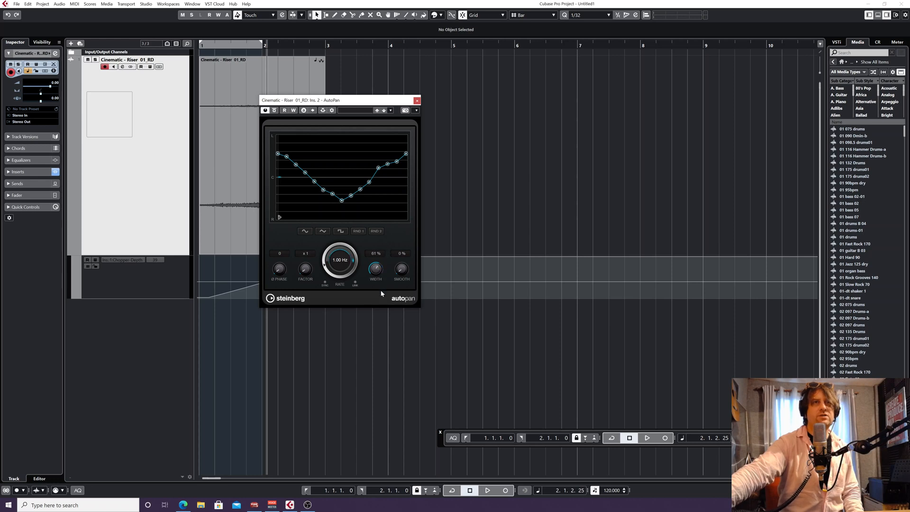
drag(381, 294, 380, 300)
key(space)
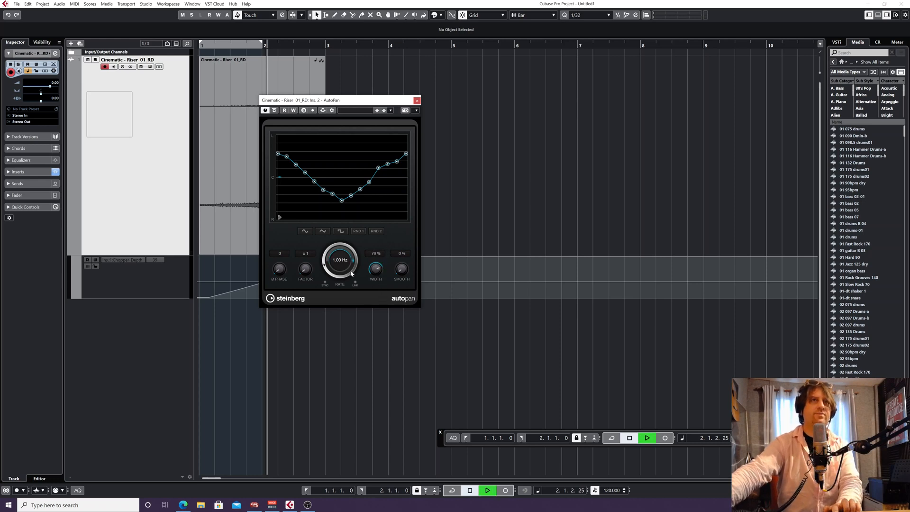
mouse_move(328, 267)
mouse_down()
mouse_move(330, 243)
mouse_move(325, 258)
mouse_up()
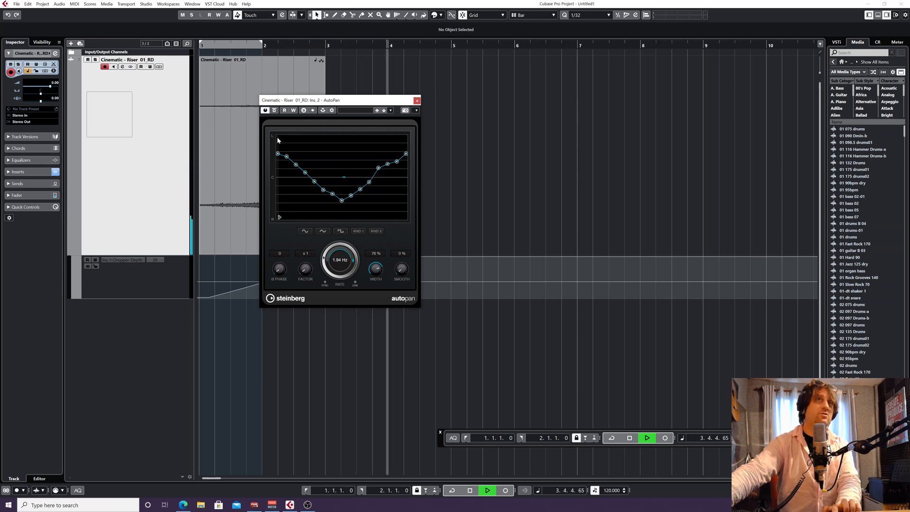
key(space)
- Replay the riser from the project start, set the AutoPan rate to 1.40 Hz and close the effect window
drag(263, 44, 199, 48)
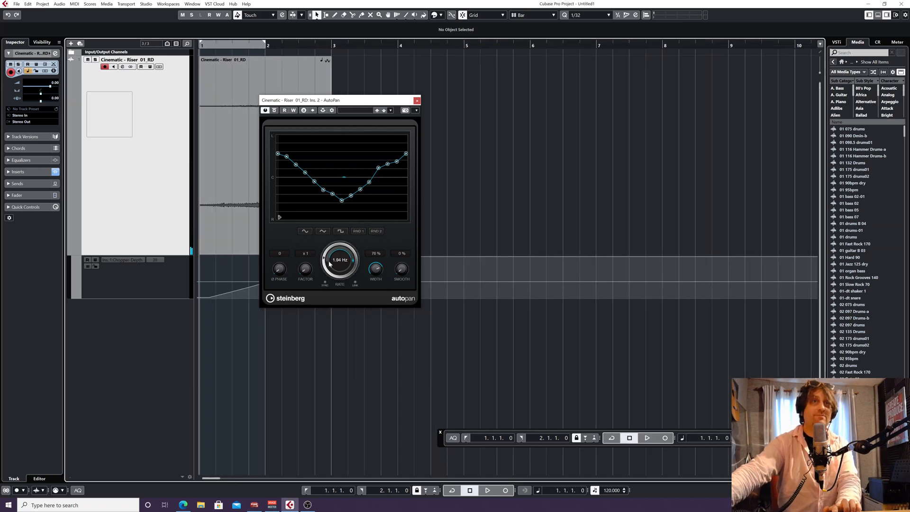
mouse_move(325, 259)
mouse_down()
mouse_move(324, 273)
mouse_move(332, 244)
mouse_move(330, 258)
mouse_up()
key(space)
key(space)
drag(281, 46, 128, 41)
key(space)
drag(340, 259, 325, 260)
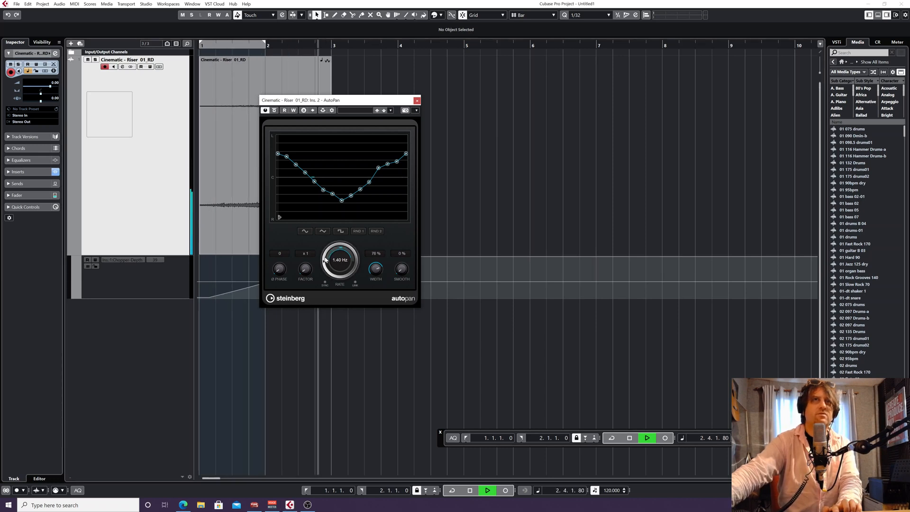
key(space)
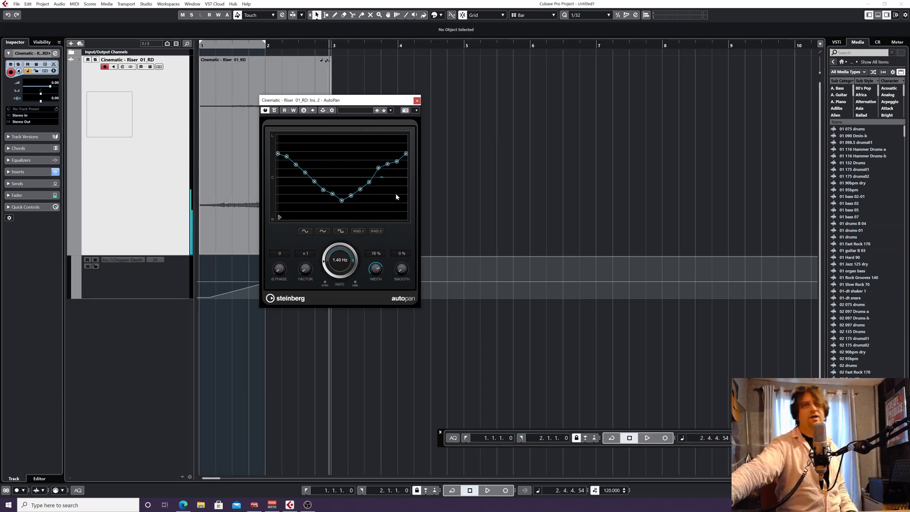
click(416, 101)
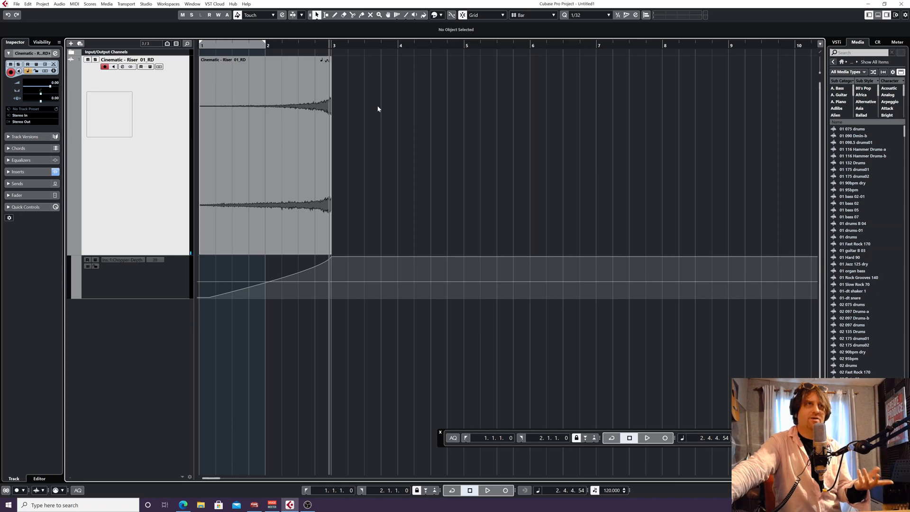
- Search the effects for "step", load StepFilter in the riser track's third insert slot and close the channel settings
click(122, 67)
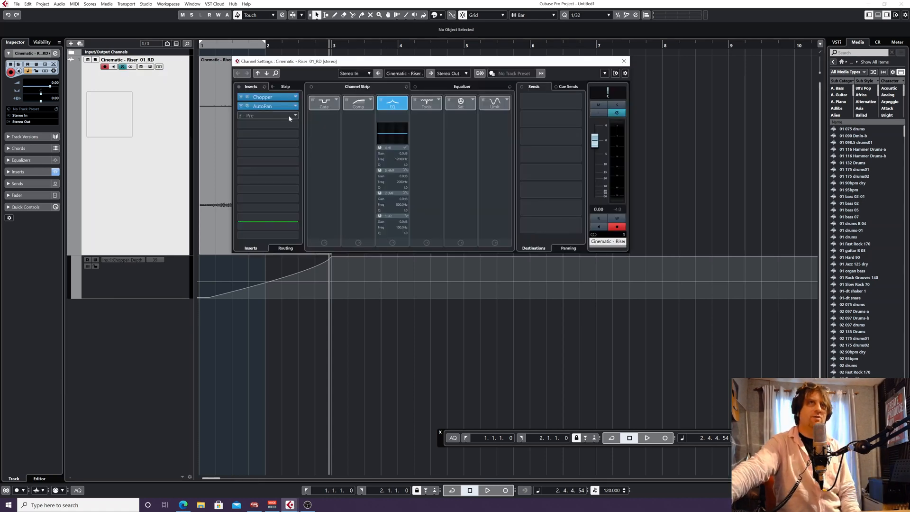
click(288, 116)
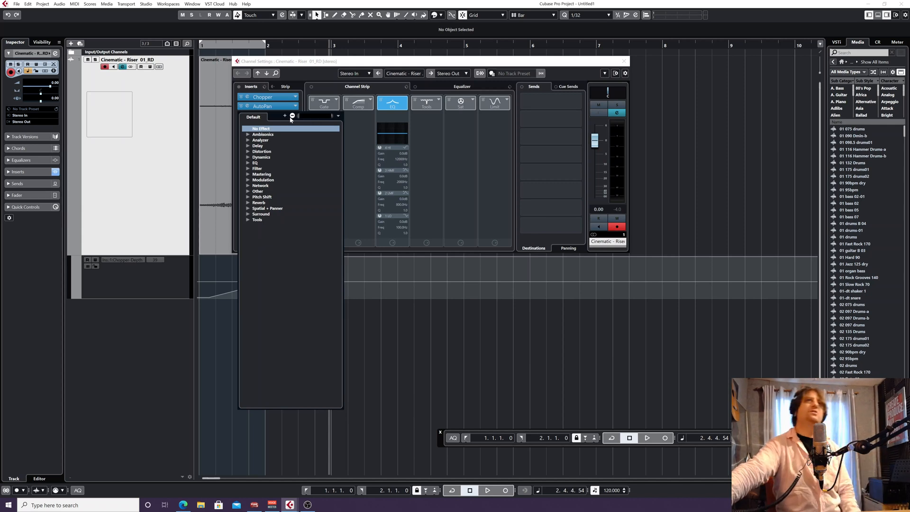
click(286, 65)
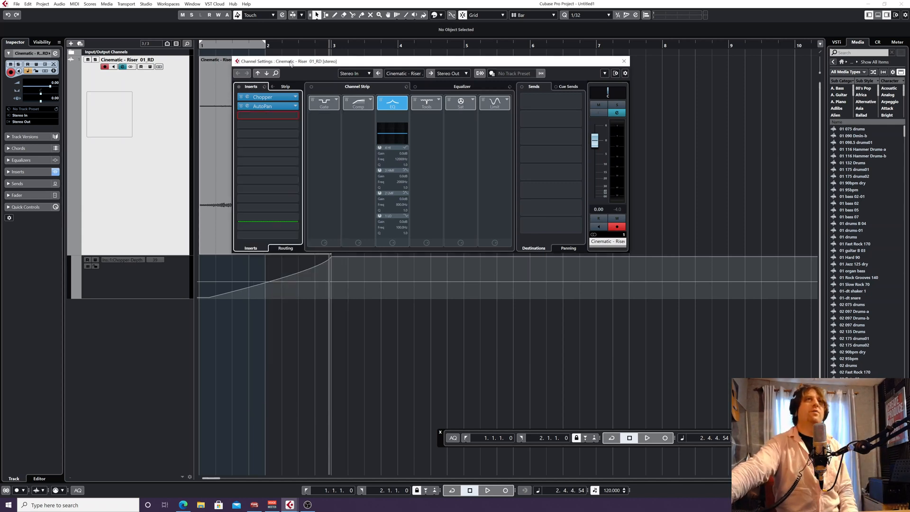
click(278, 117)
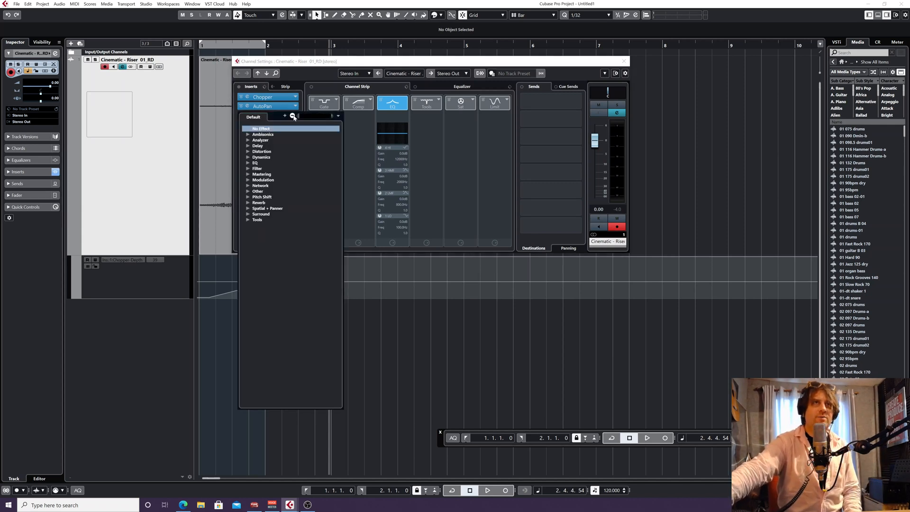
click(247, 168)
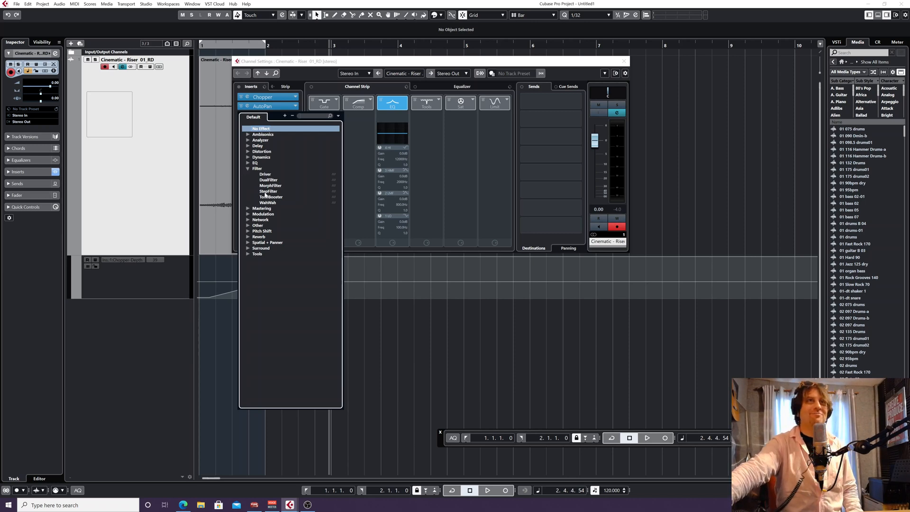
click(247, 169)
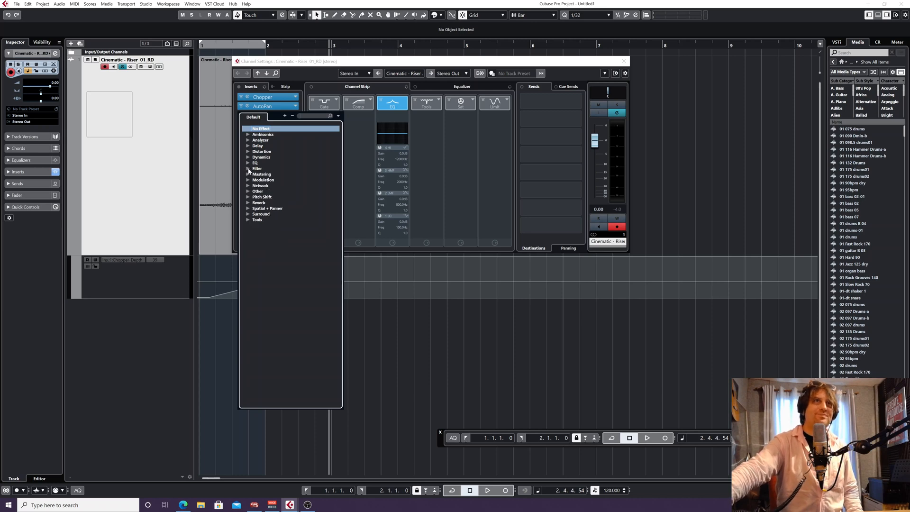
click(314, 116)
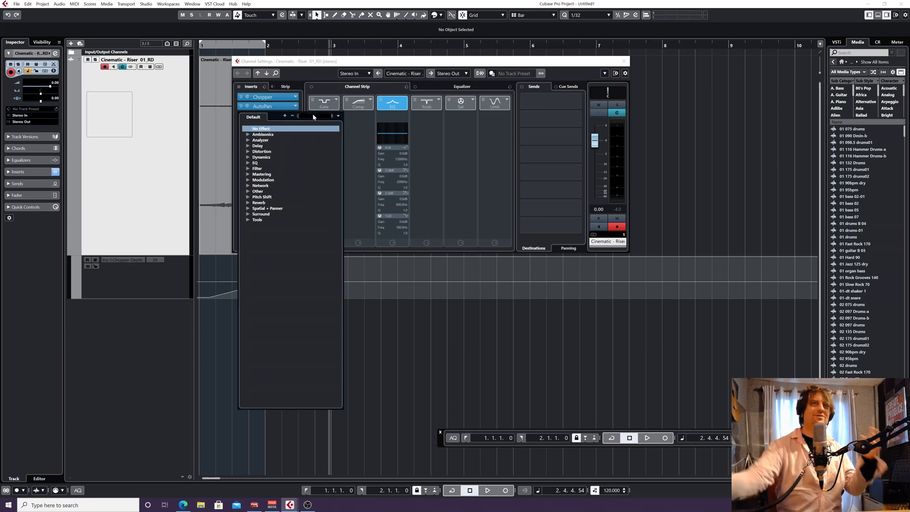
text(step)
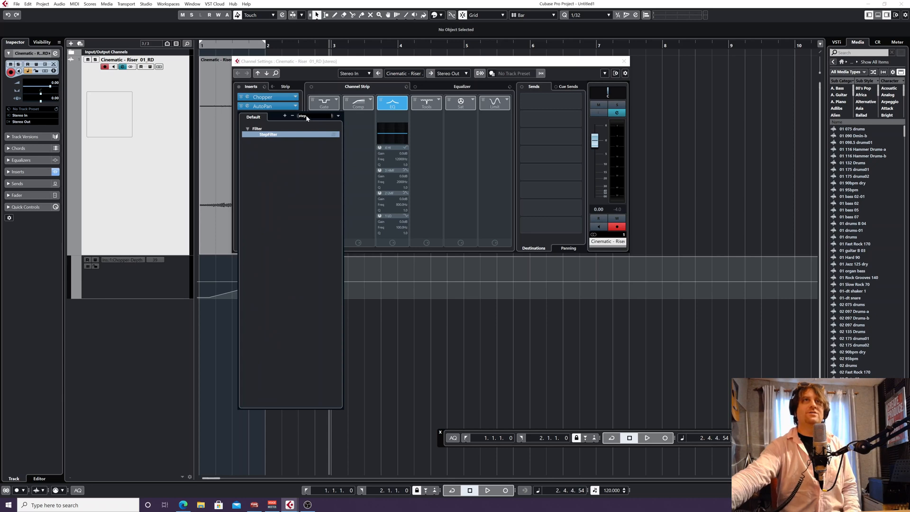
click(264, 135)
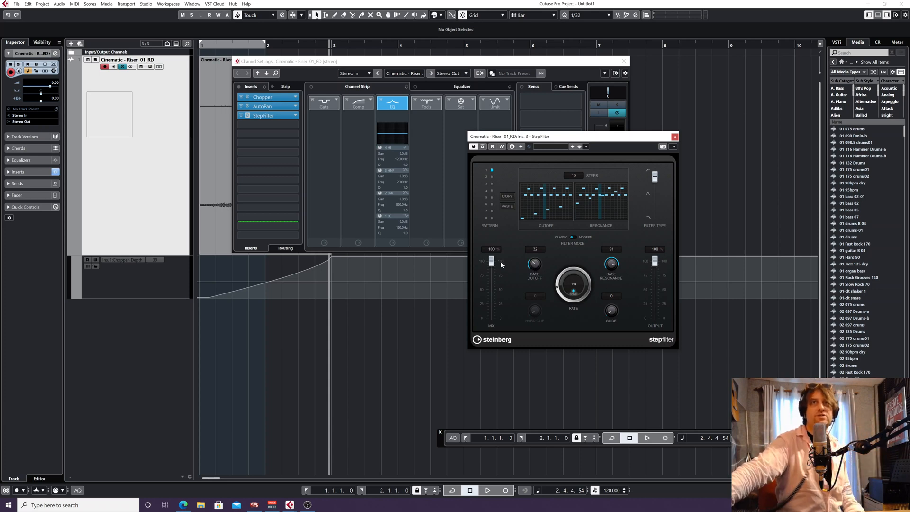
click(623, 61)
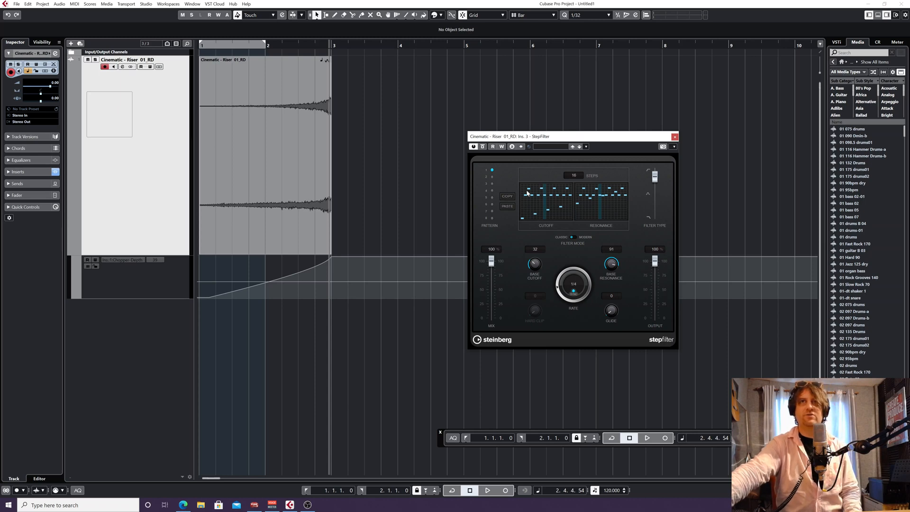
- Lower the StepFilter mix to 32% while playing the riser from near its start
click(555, 146)
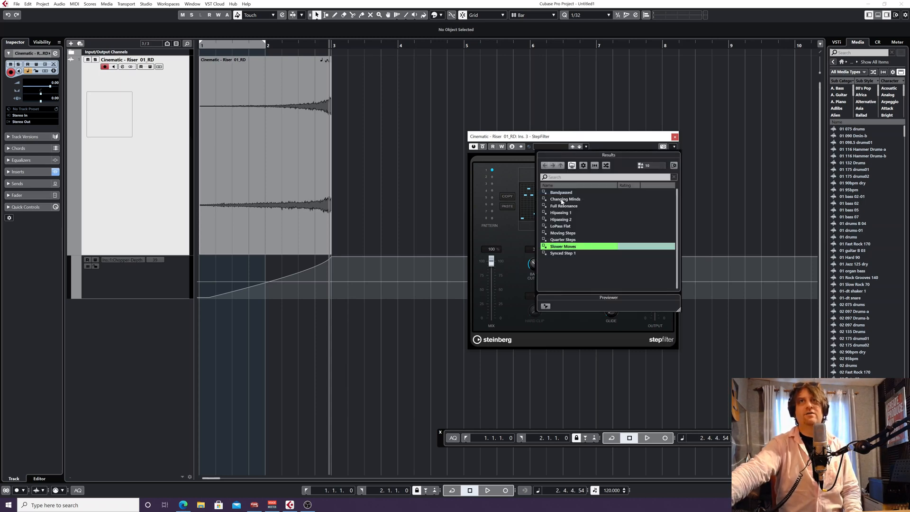
click(546, 137)
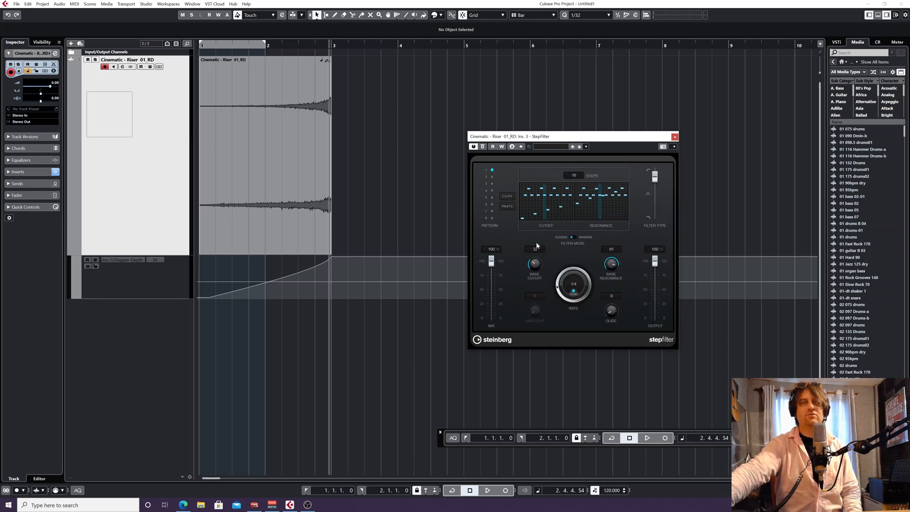
drag(292, 44, 217, 53)
key(space)
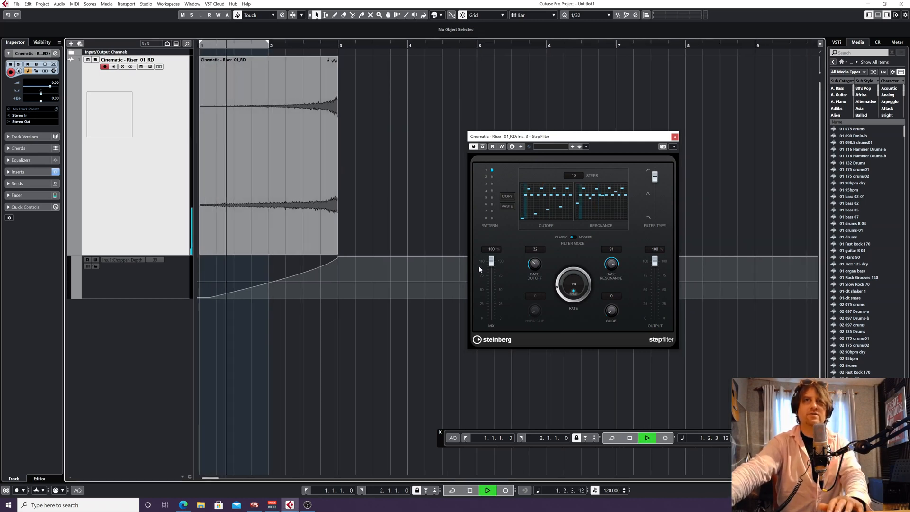
drag(491, 264, 493, 304)
key(space)
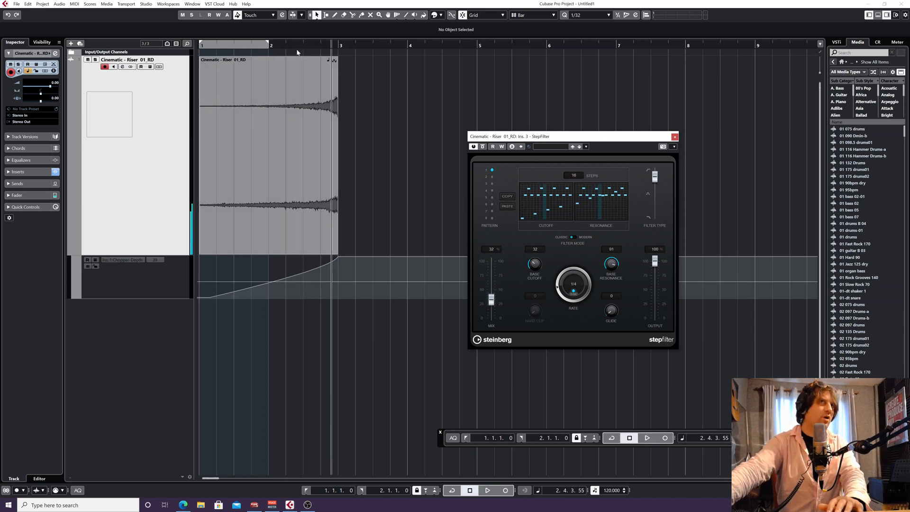
- Return to the project start, set the StepFilter rate to 1/8 and play the riser
key(Home)
key(g)
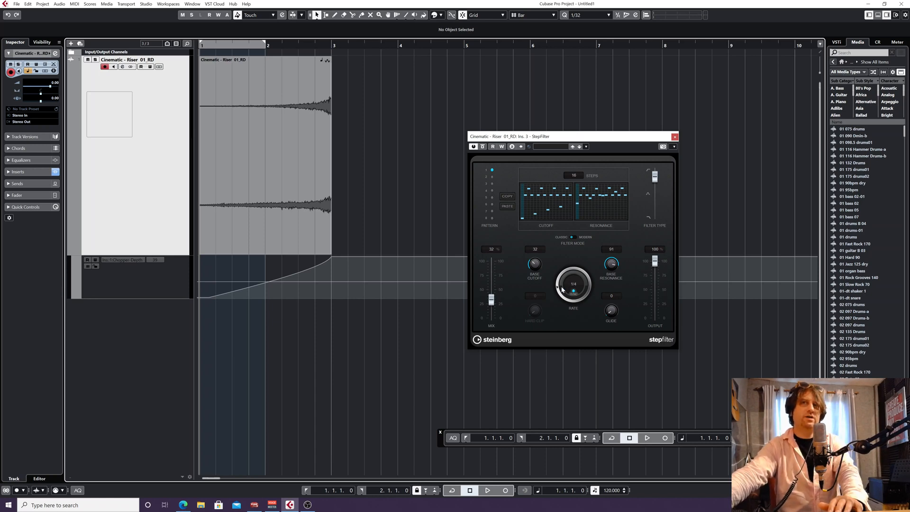
drag(558, 288, 559, 285)
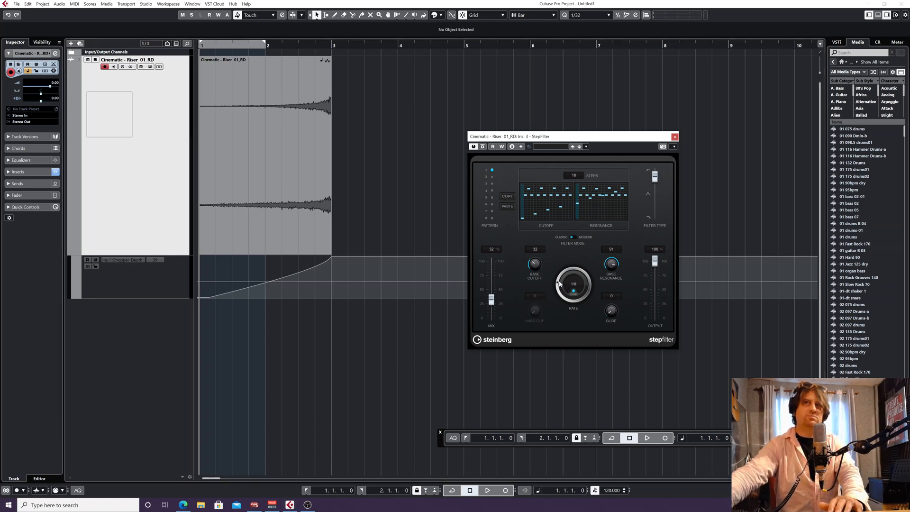
key(space)
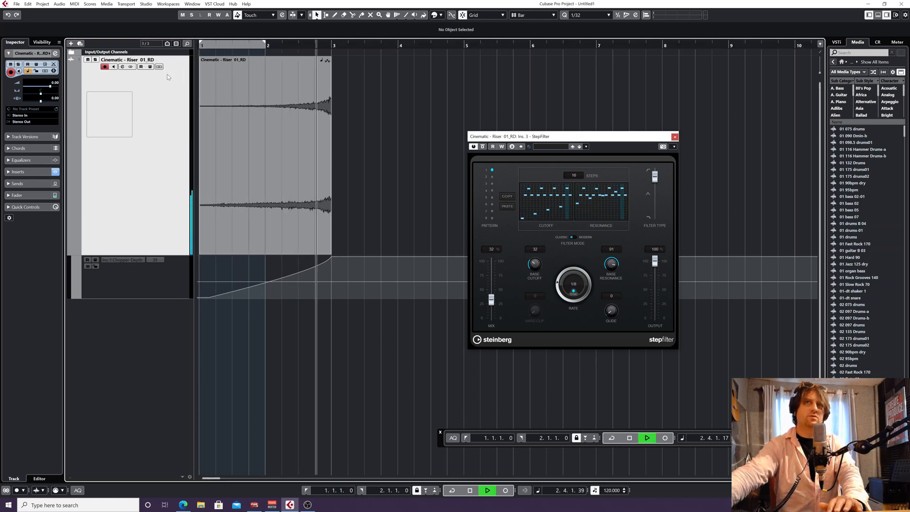
- Stop playback, raise the StepFilter glide, lower its base resonance and close the effect window
key(space)
drag(611, 311, 613, 279)
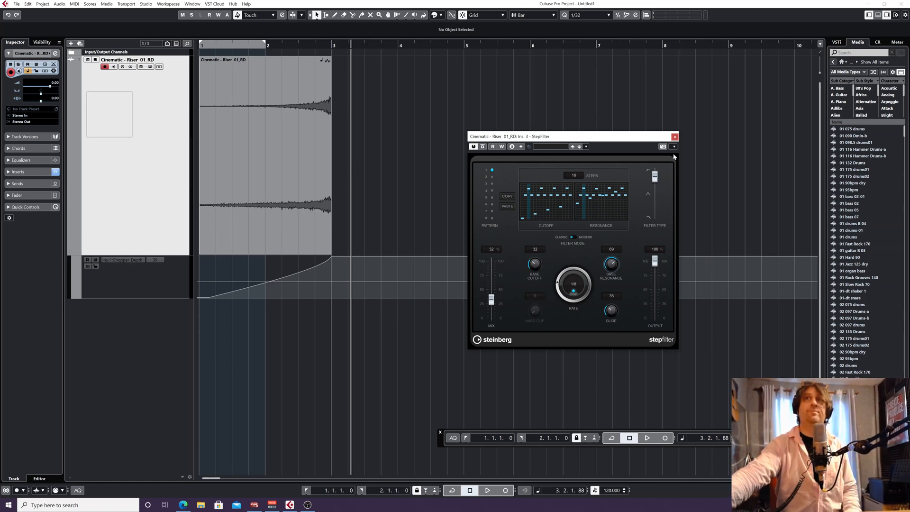
click(674, 136)
- Play the riser from near its start, and play on from bar 3 to hear what follows its end
click(223, 42)
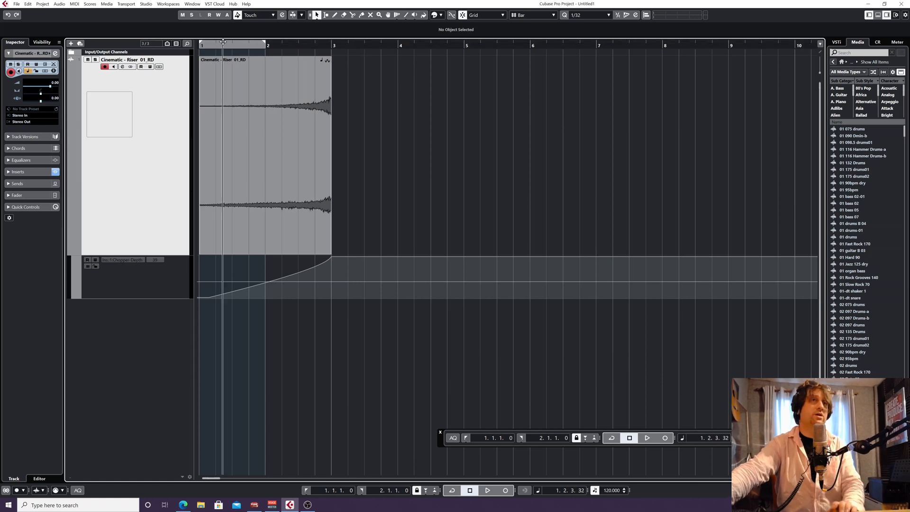
key(space)
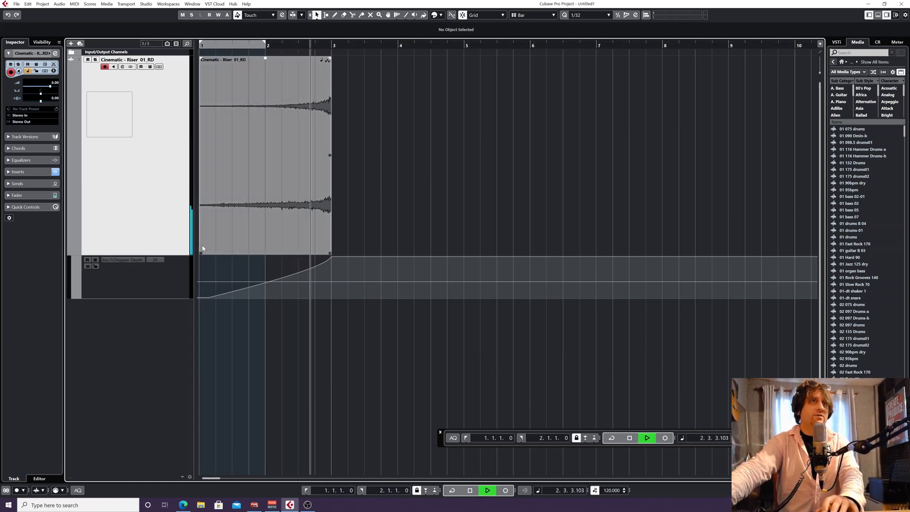
key(space)
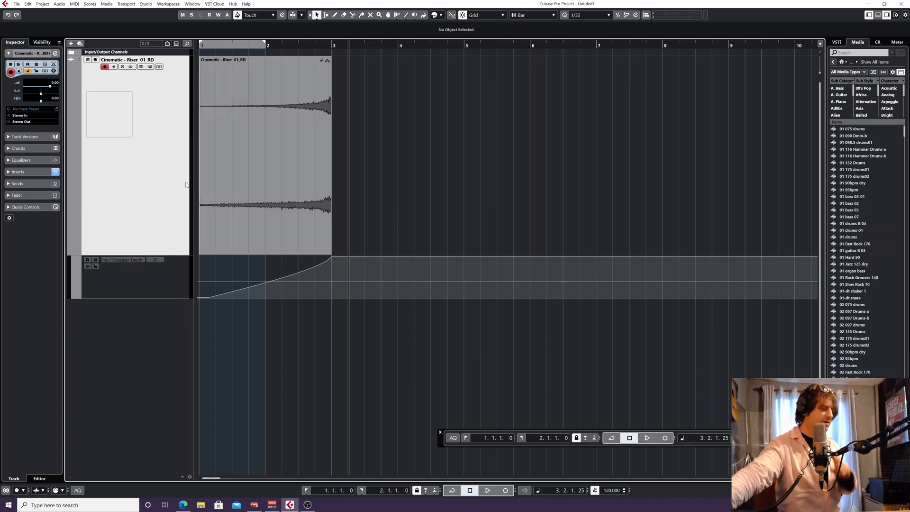
click(332, 46)
key(space)
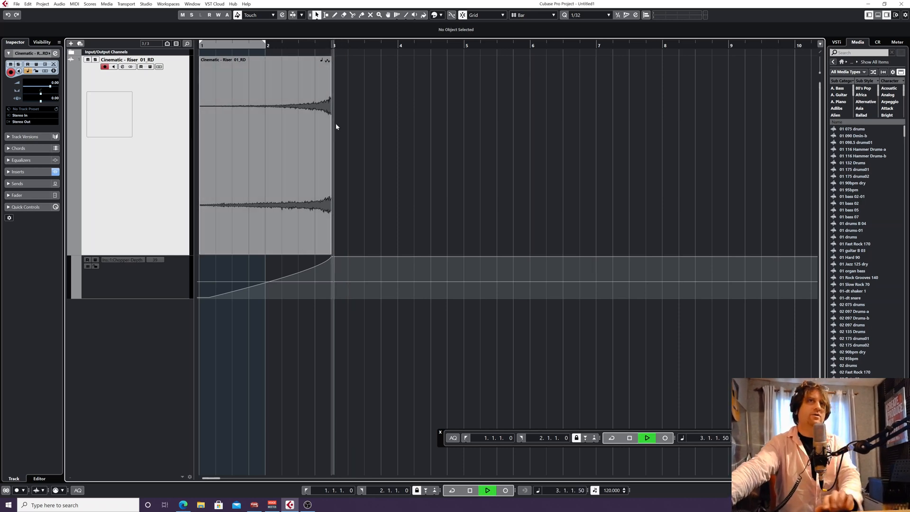
key(space)
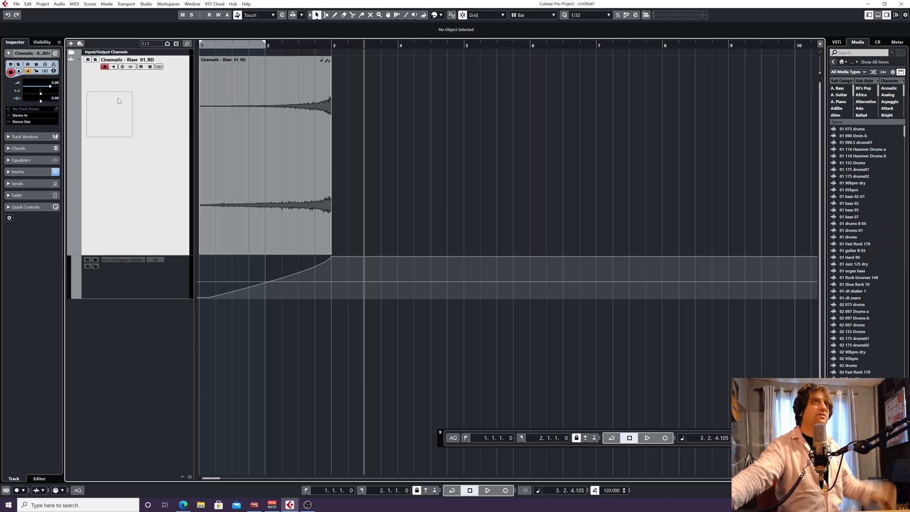
- Load StereoDelay from the Delay effects in the riser track's fourth insert slot
click(122, 68)
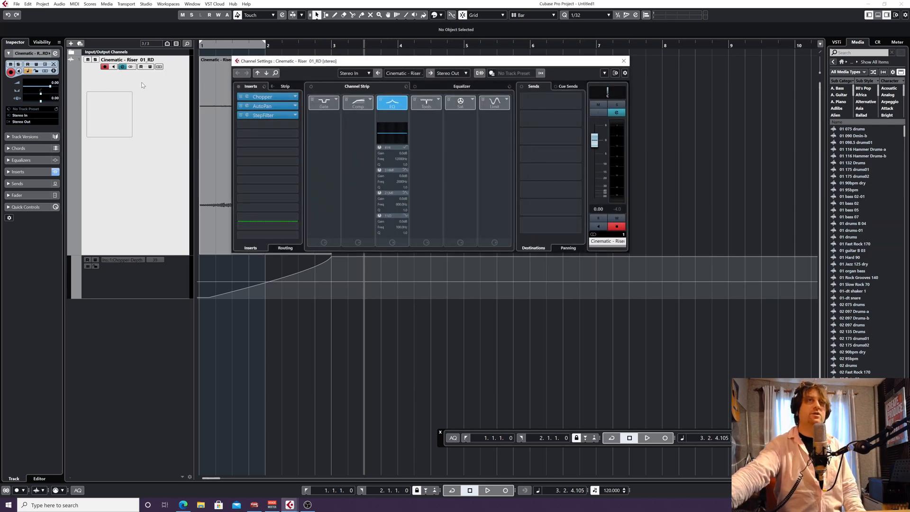
click(294, 125)
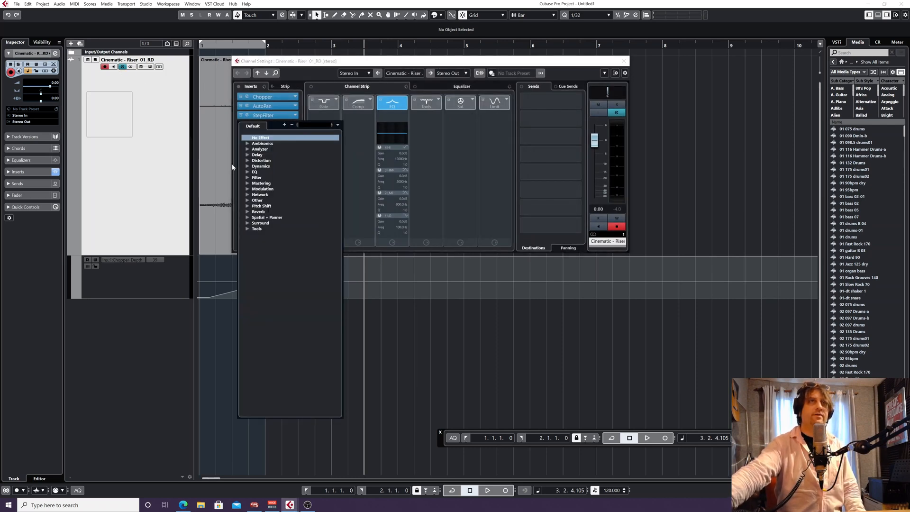
click(249, 155)
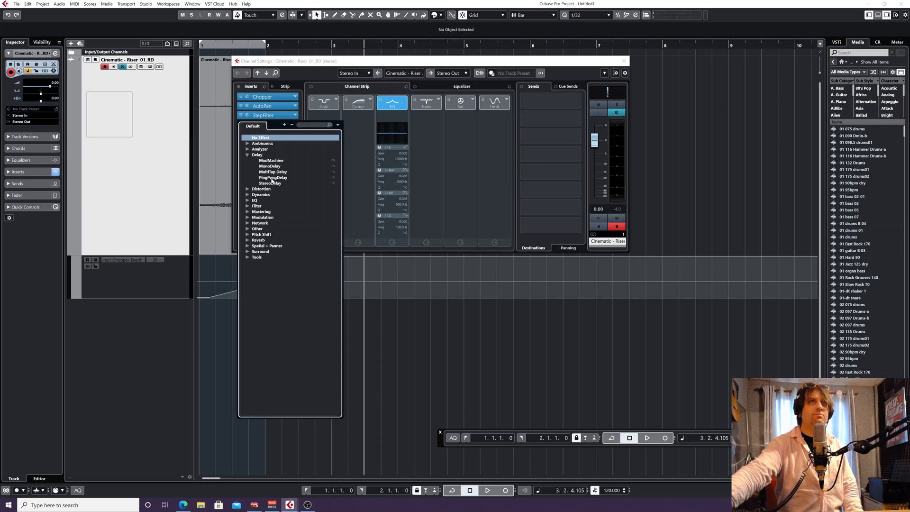
click(270, 183)
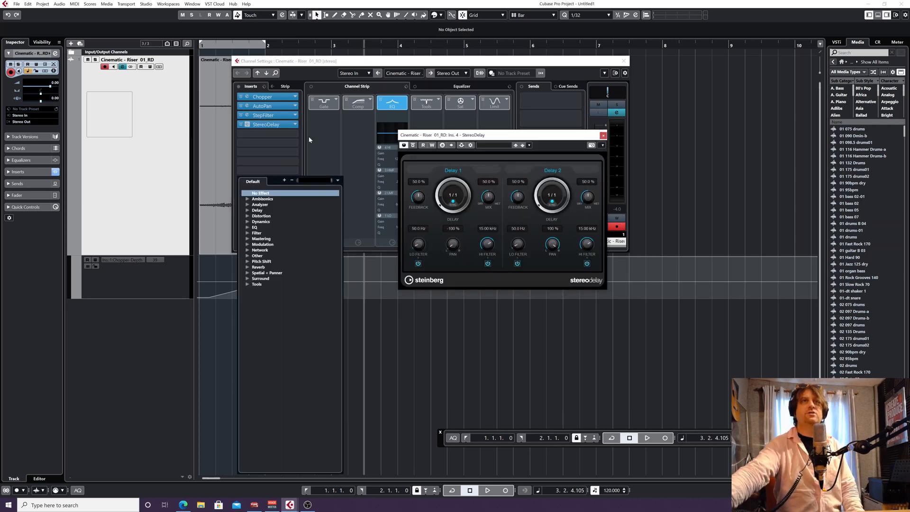
click(329, 77)
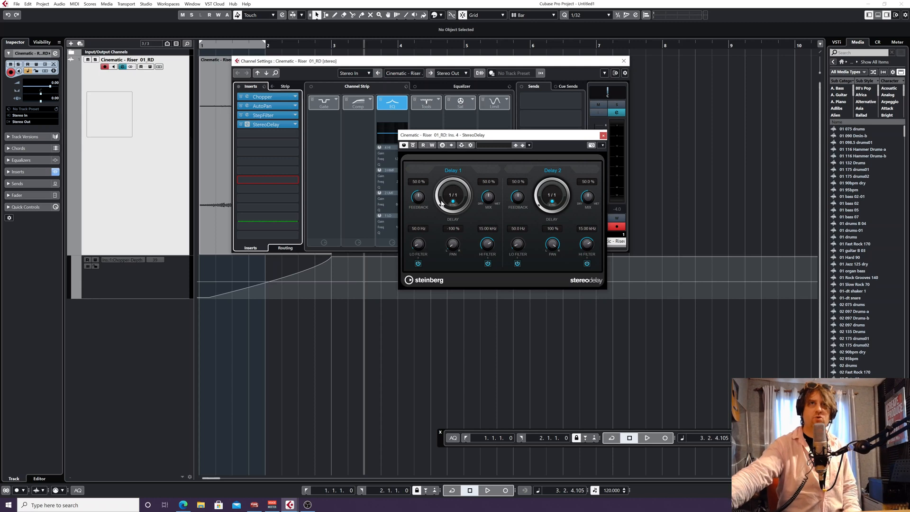
- Set Delay 1 to 1/4 with 29% feedback and 33% mix, Delay 2 to 1/2 with 27% feedback and 30% mix, and close StereoDelay
drag(441, 202, 442, 200)
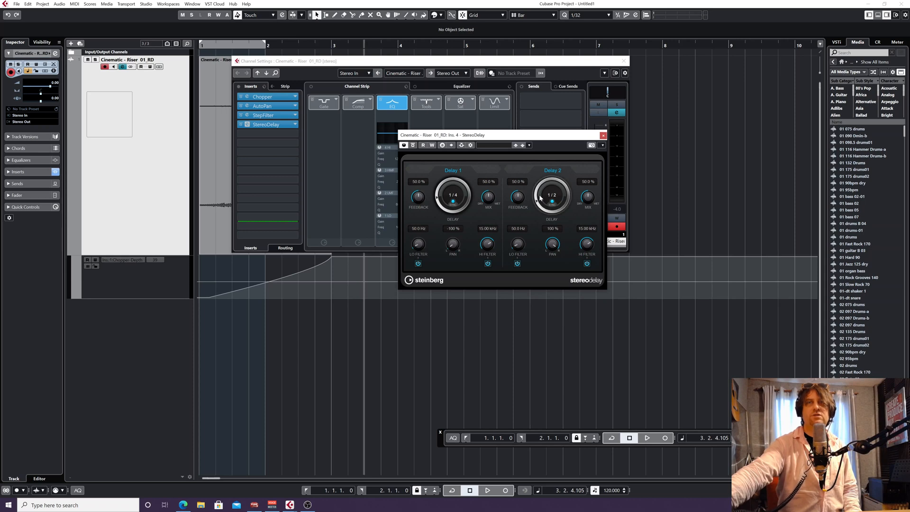
drag(539, 194, 565, 192)
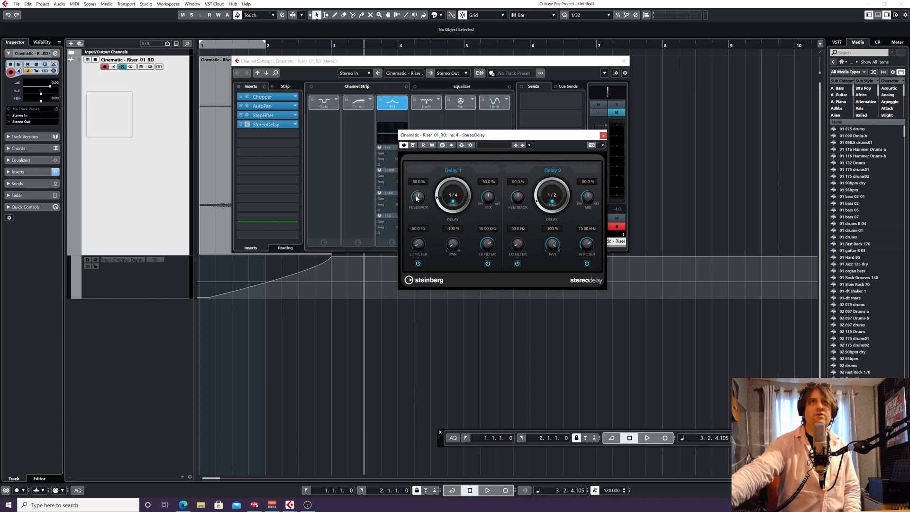
drag(418, 197, 418, 217)
drag(518, 197, 489, 210)
drag(590, 196, 591, 198)
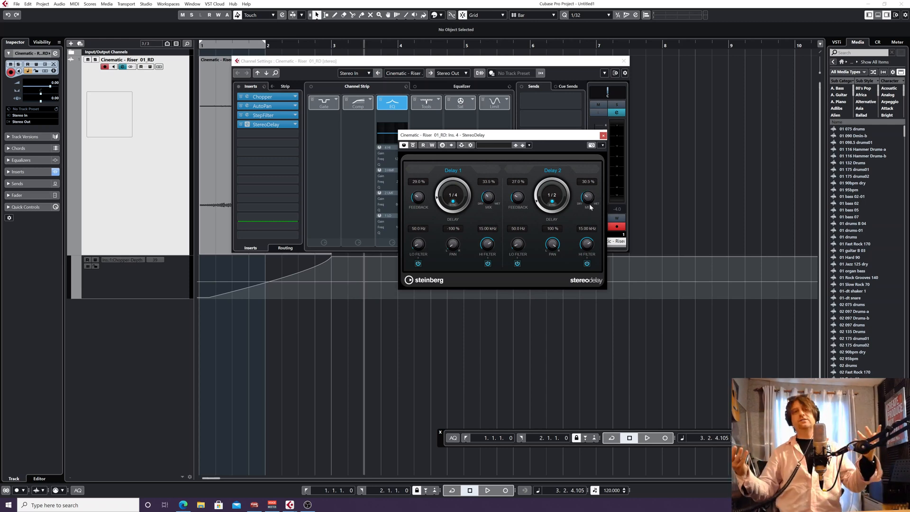
click(602, 136)
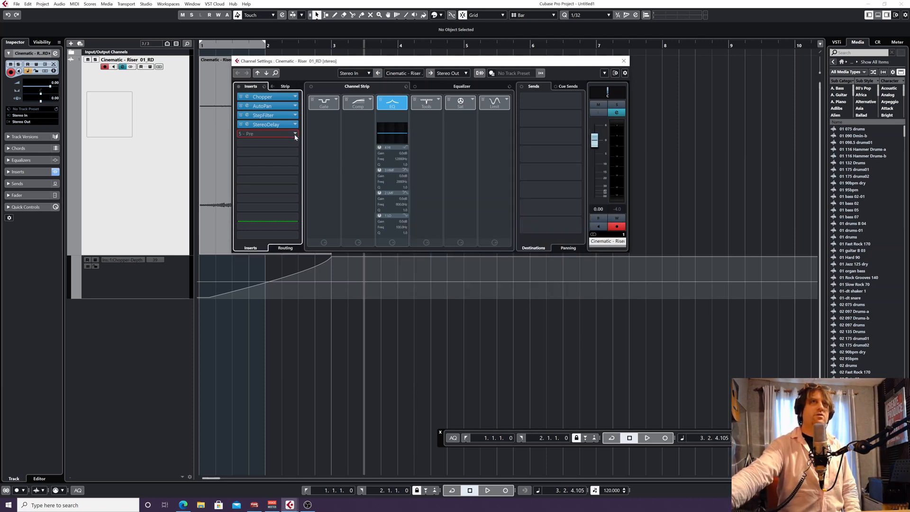
- Leave the fifth insert slot empty, close the channel settings and play the riser from near its start
click(294, 135)
key(Escape)
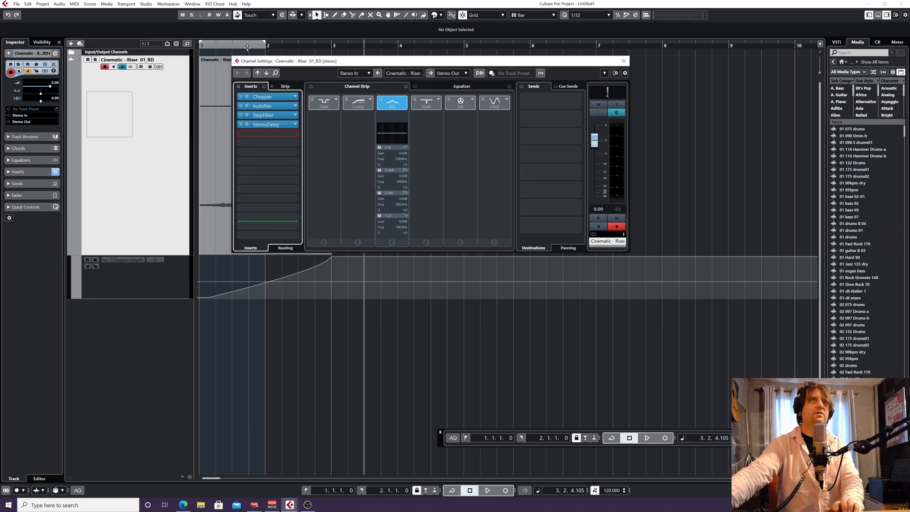
drag(285, 62, 193, 189)
click(226, 44)
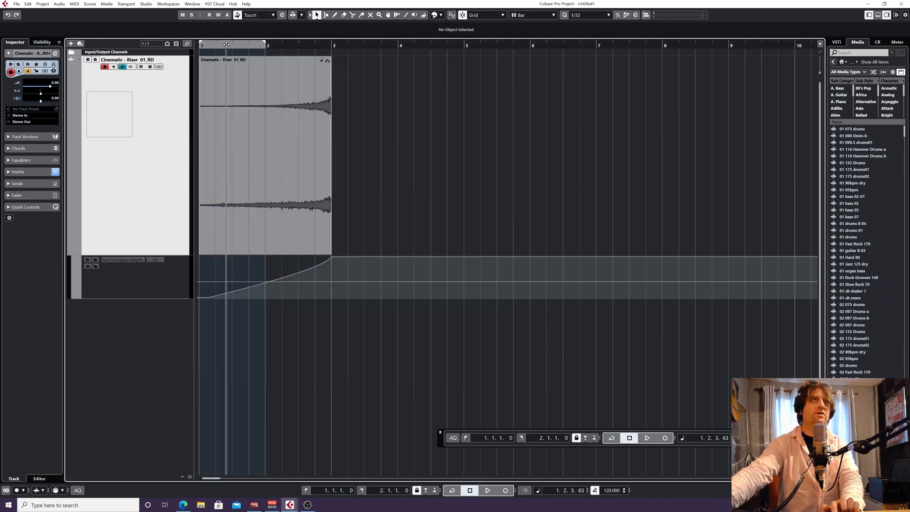
key(space)
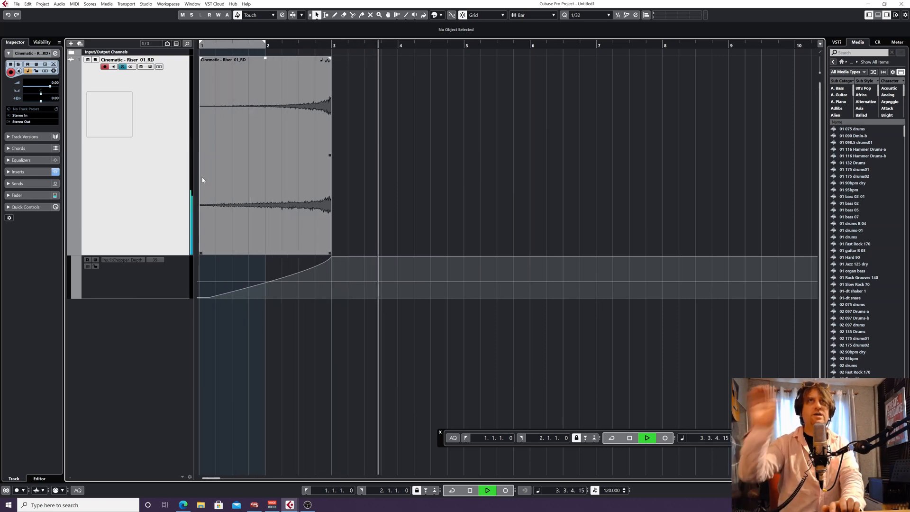
- Stop playback and load RoomWorks from the Reverb effects in the riser track's fifth insert slot
key(space)
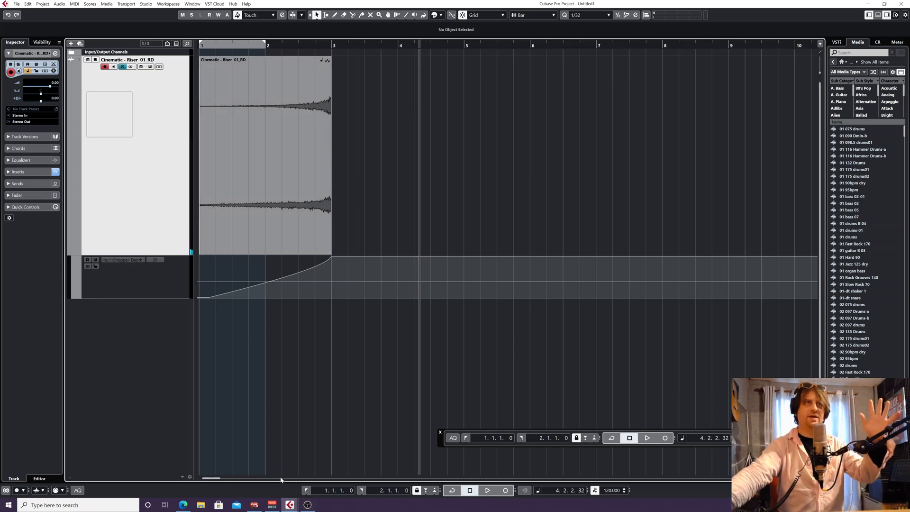
click(123, 67)
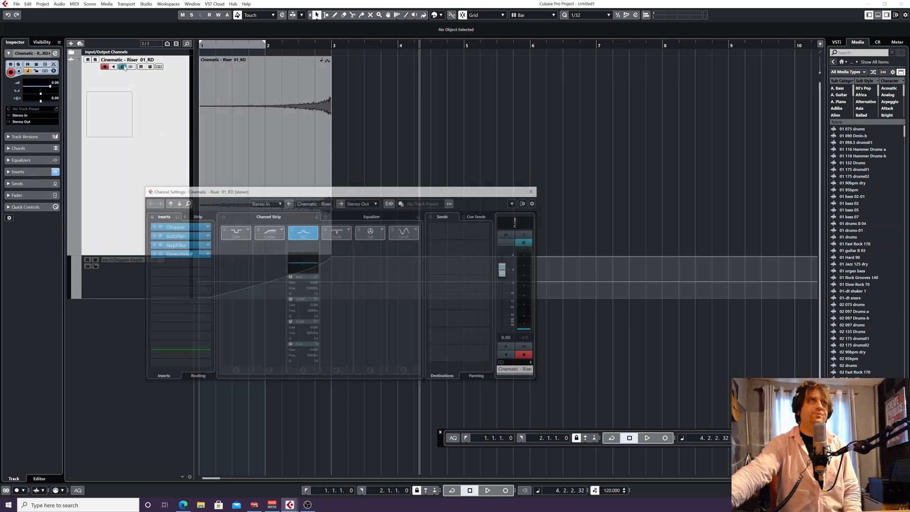
click(204, 264)
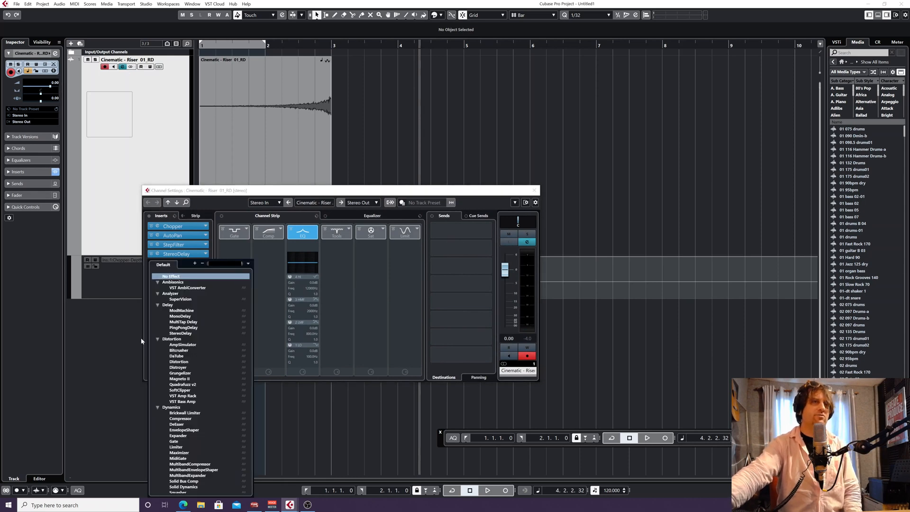
scroll(177, 324, down, 15)
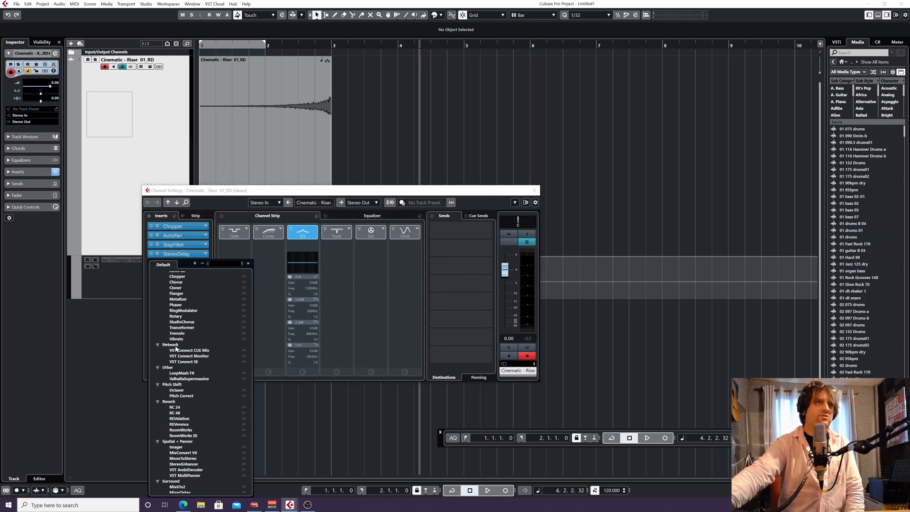
click(182, 430)
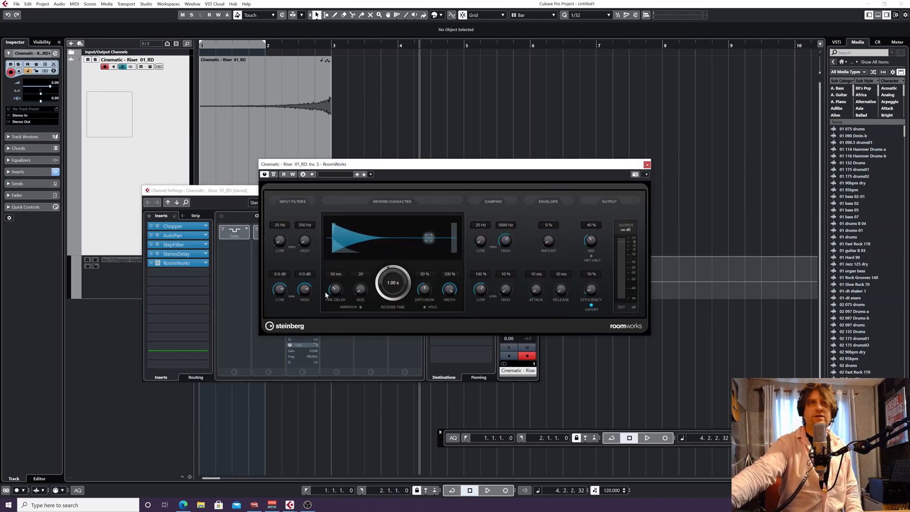
- Set the RoomWorks pre-delay to 2 ms and the reverb time to 3.94 s
drag(326, 295, 333, 309)
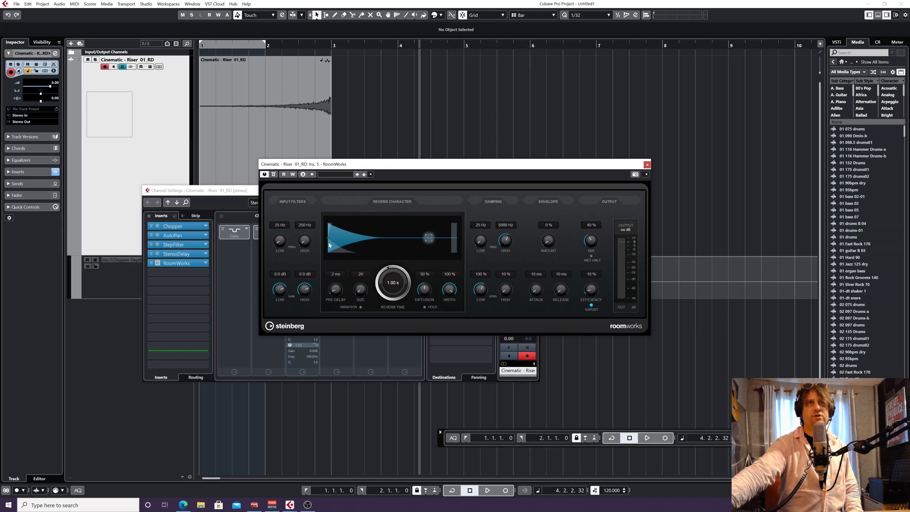
drag(330, 289, 418, 89)
drag(399, 265, 390, 223)
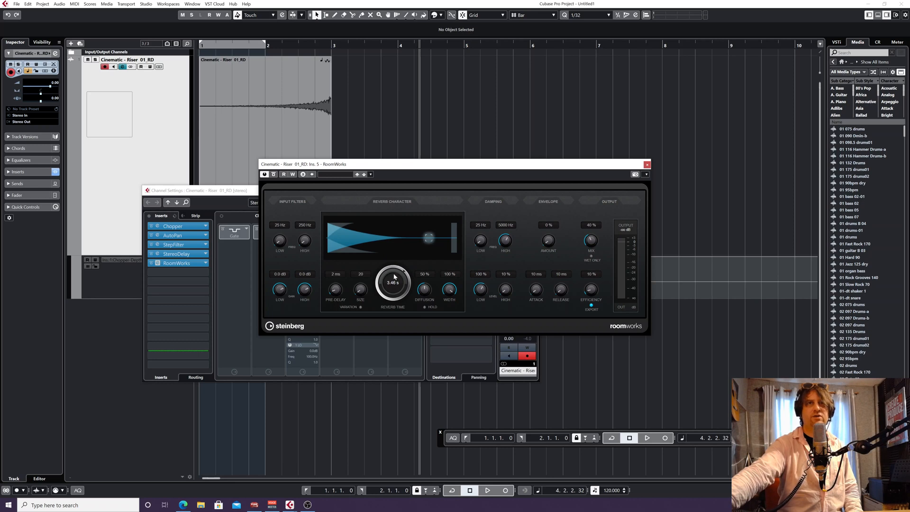
drag(394, 277, 395, 266)
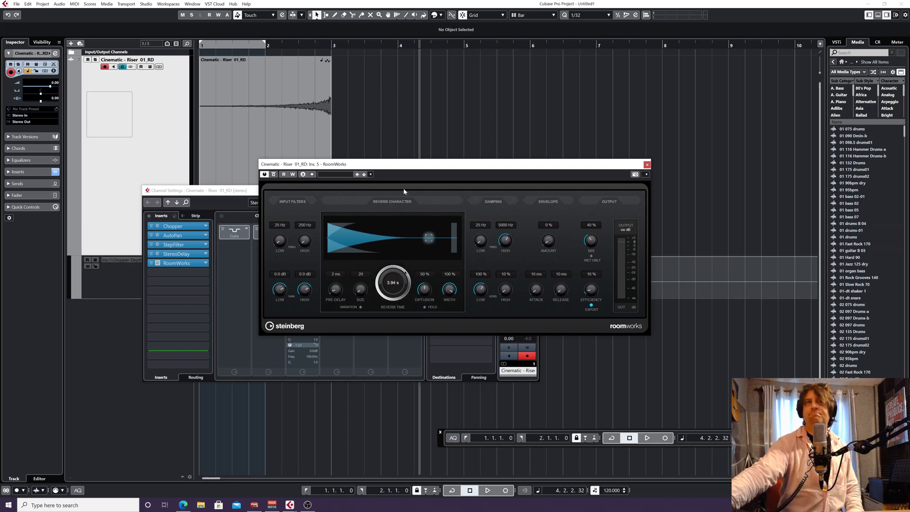
- Close the channel settings, move RoomWorks clear of the riser and play the riser from its start to hear the reverb
drag(202, 193, 187, 98)
click(519, 99)
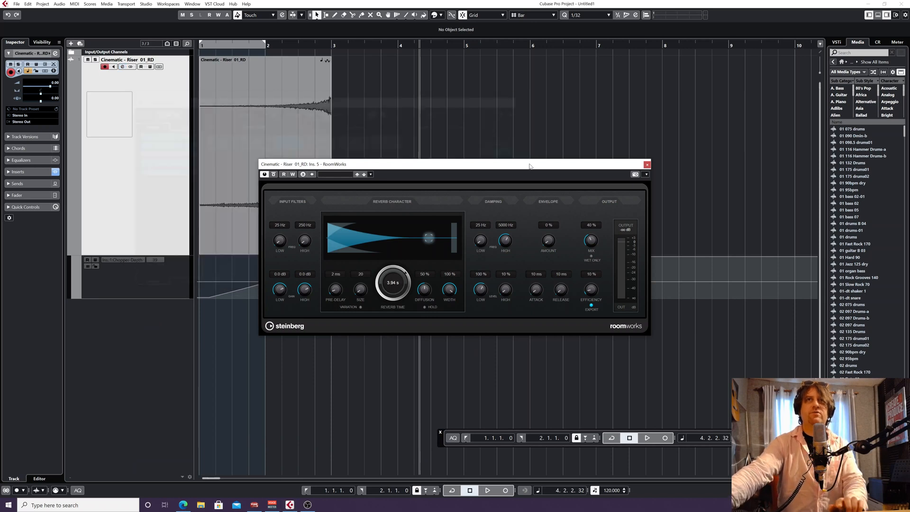
drag(529, 166, 618, 67)
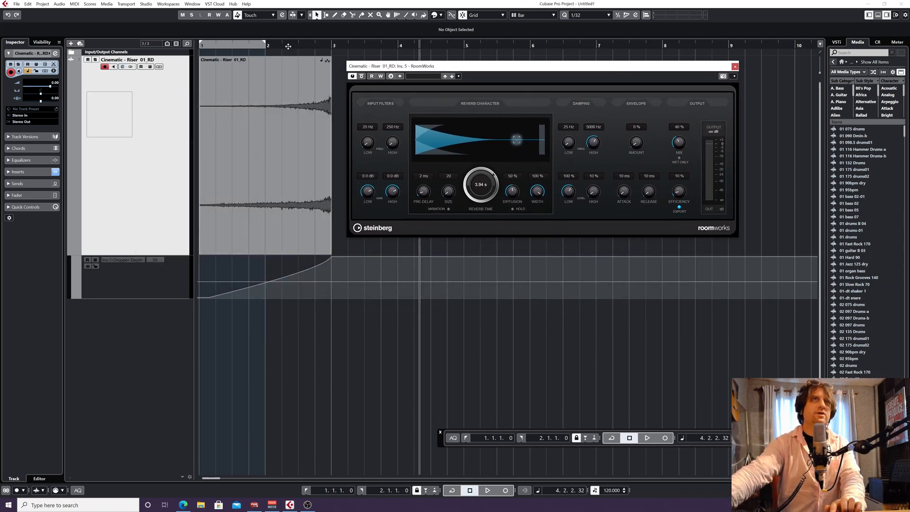
drag(288, 46, 199, 48)
key(space)
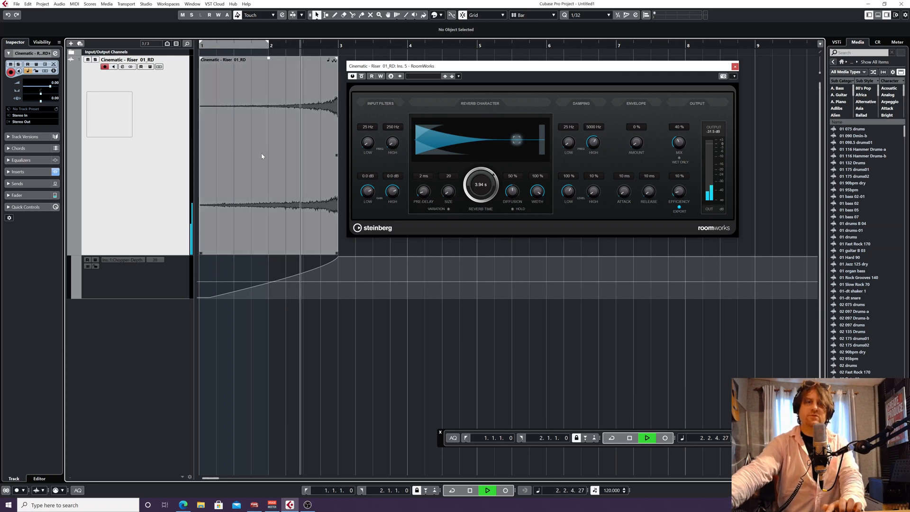
key(space)
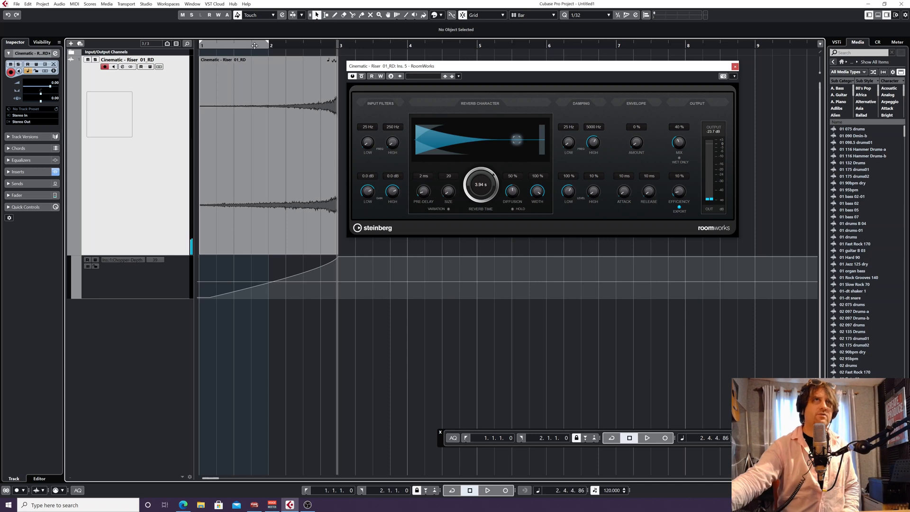
key(period)
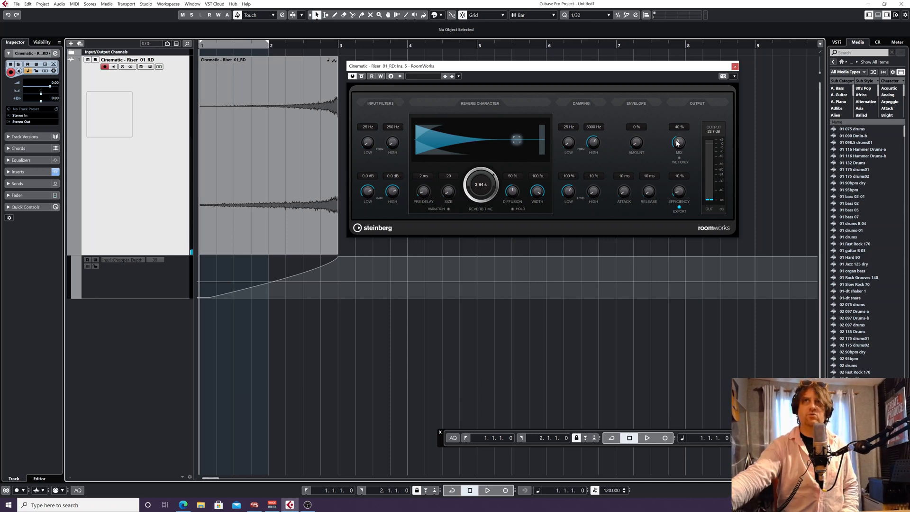
- Record RoomWorks Mix automation from the start, rising from 0% to 100% at about bar 3 and falling back to 0% within bar 4
drag(677, 143, 677, 159)
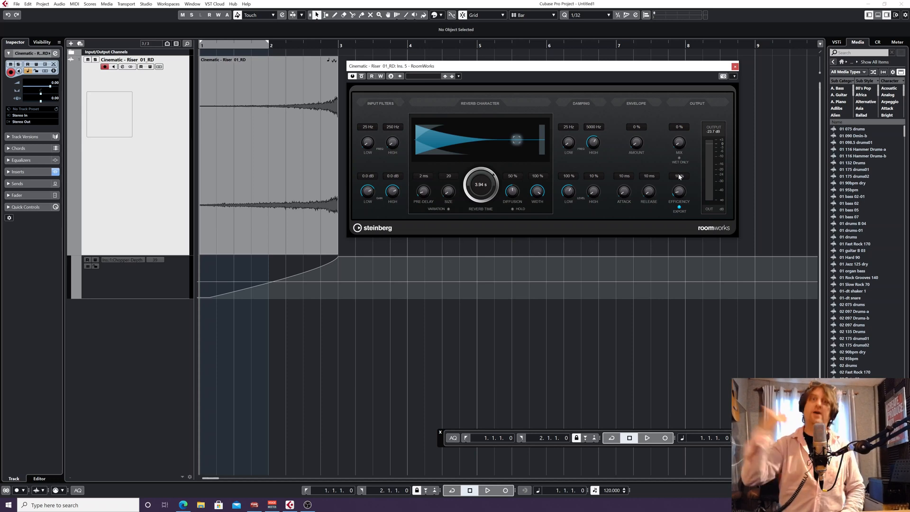
click(380, 76)
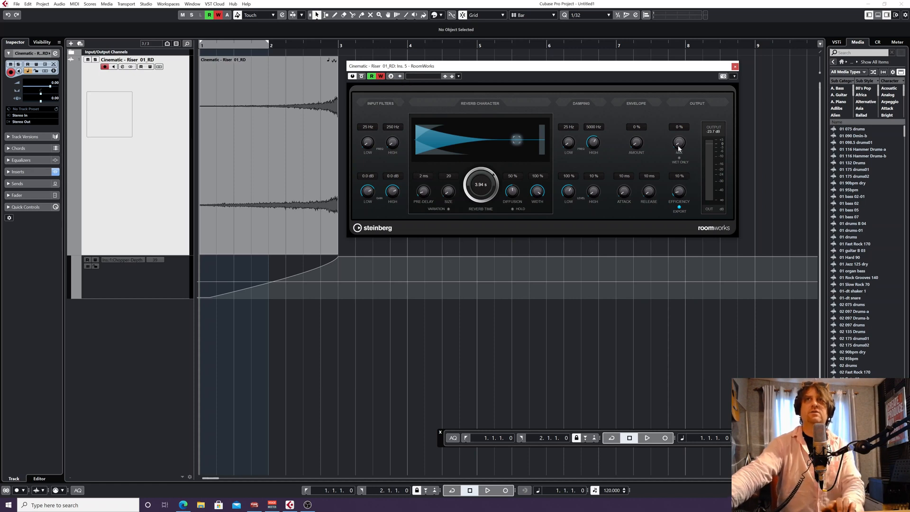
key(space)
drag(679, 148, 647, 149)
key(space)
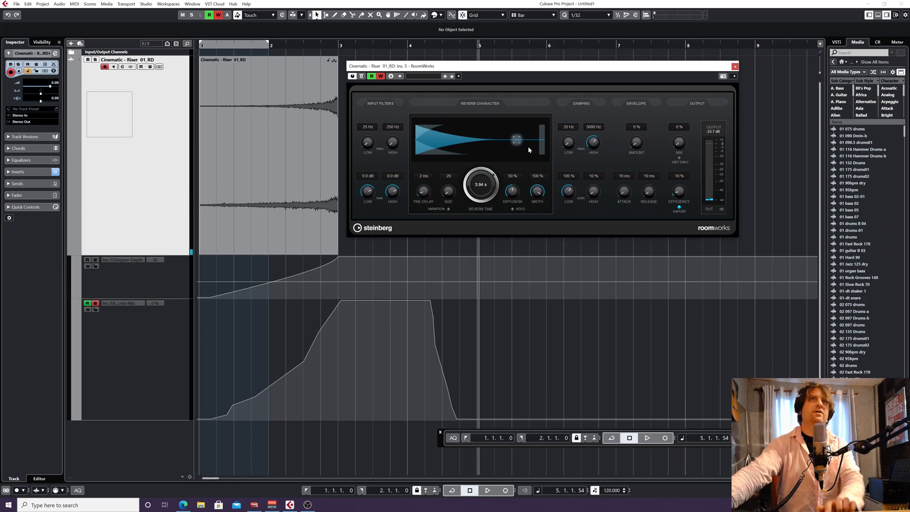
click(381, 76)
- Play the riser from the start with the recorded reverb mix automation, closing RoomWorks during playback
key(Home)
key(space)
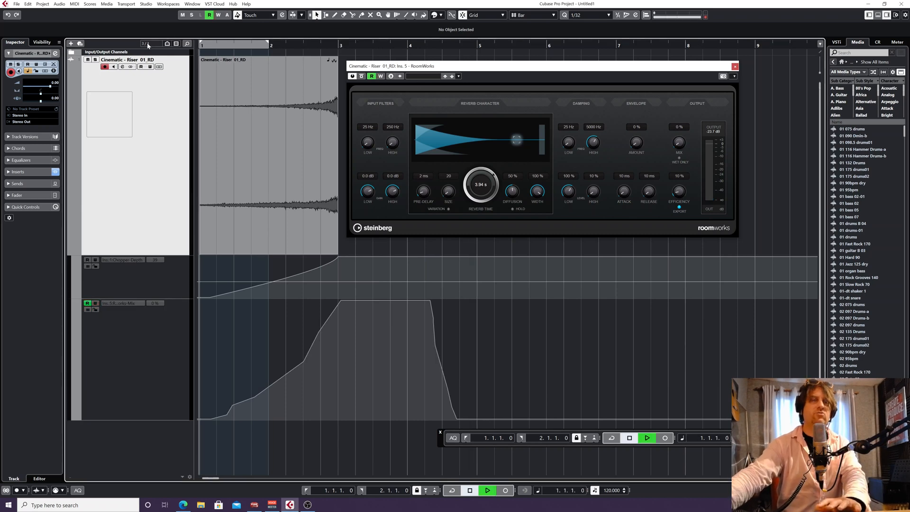
click(735, 66)
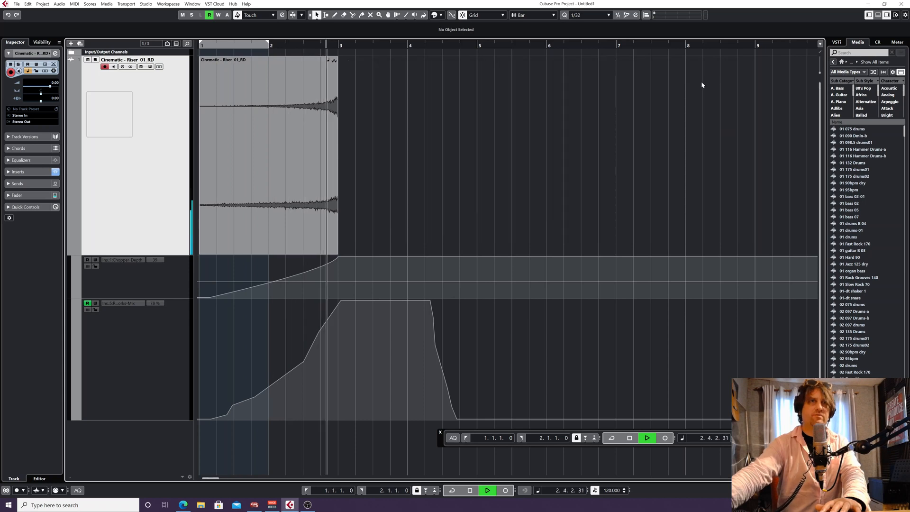
key(space)
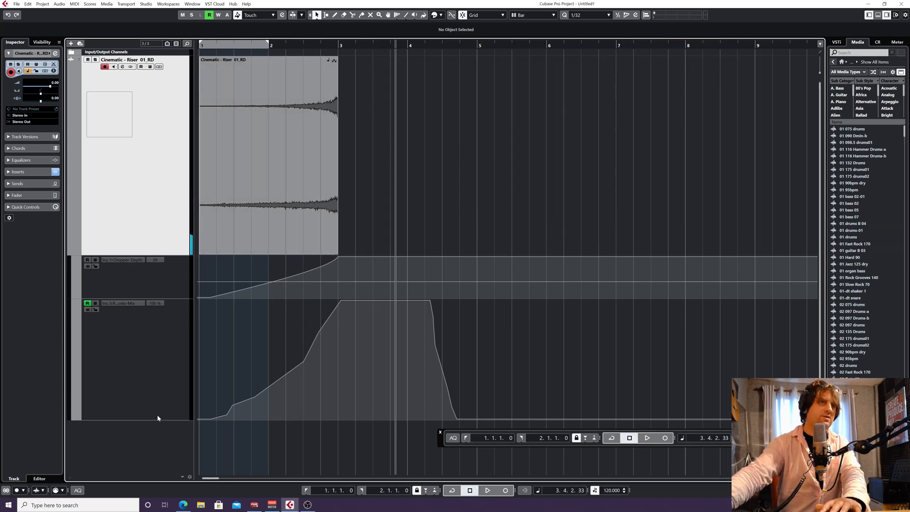
- Reduce the height of the RoomWorks Mix automation lane and delete the two upper points on its falling slope
drag(155, 419, 163, 328)
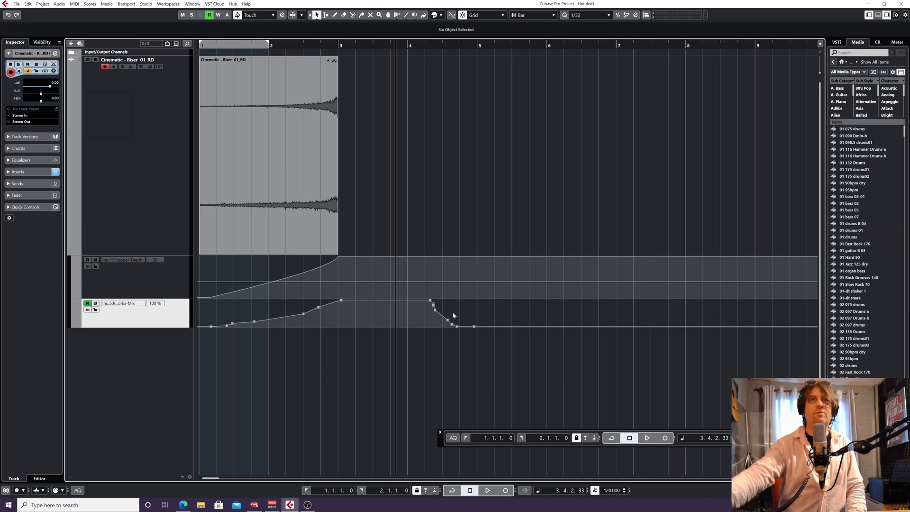
click(434, 305)
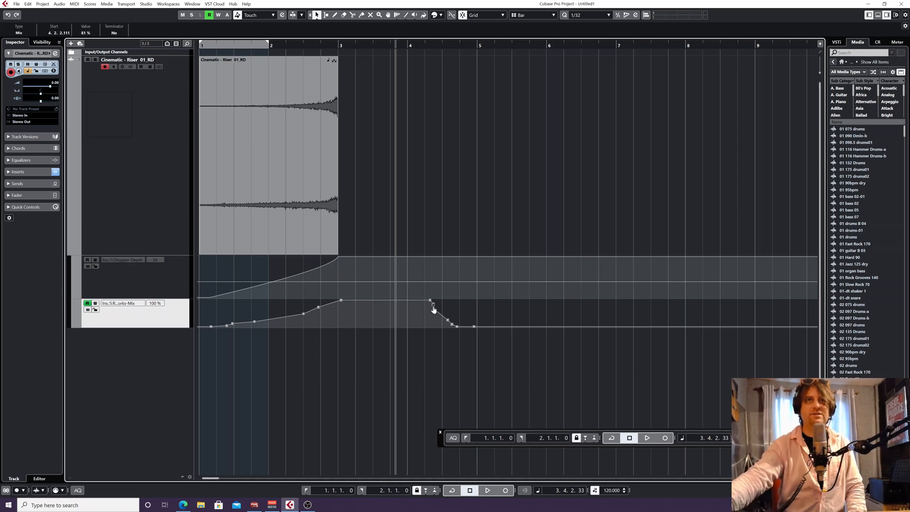
drag(435, 309, 440, 308)
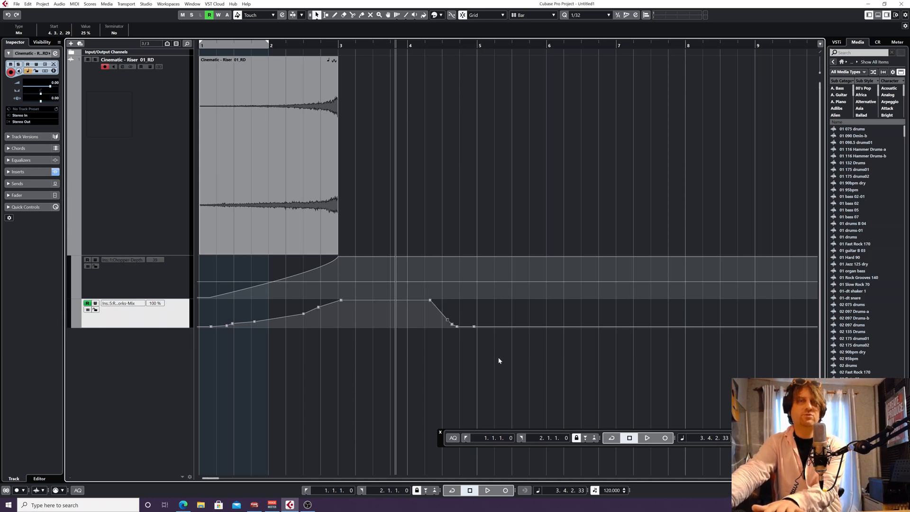
- Move the last 100% point of the RoomWorks Mix curve to the start of bar 4 and play the riser from its start
drag(431, 303, 407, 302)
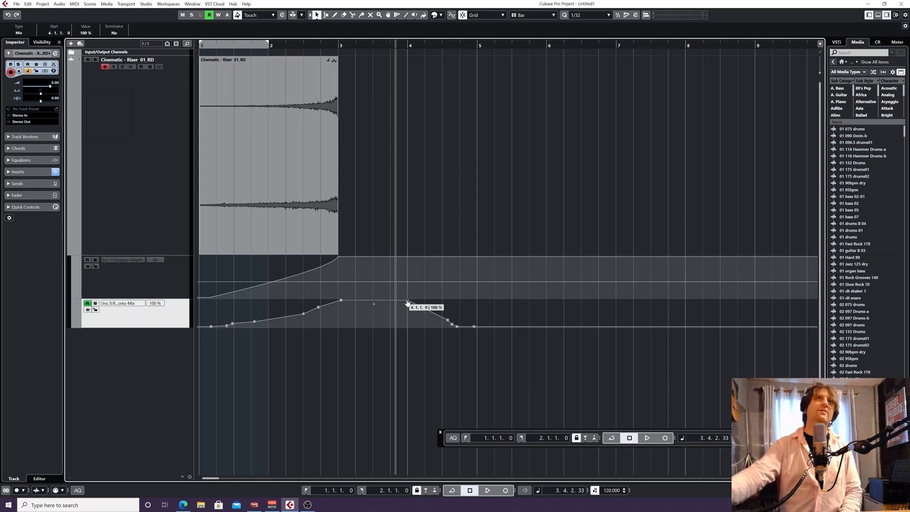
drag(407, 303, 407, 302)
drag(288, 44, 201, 51)
key(space)
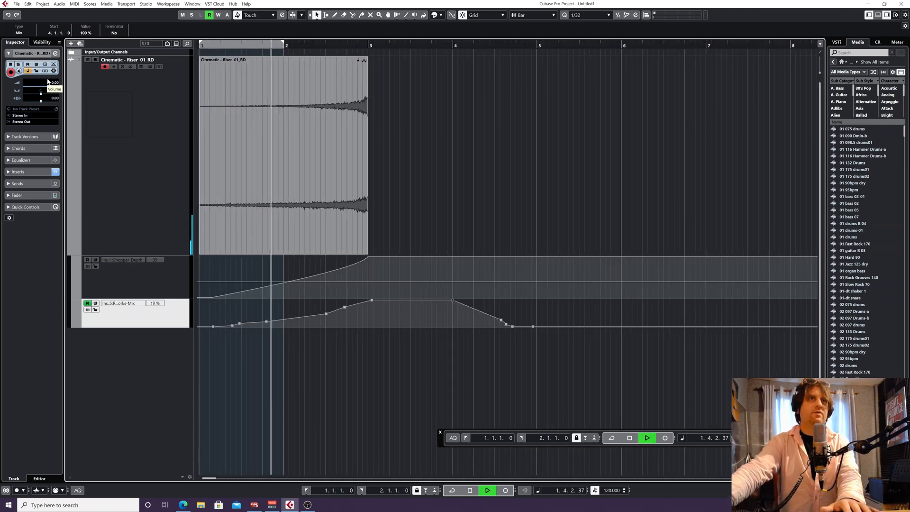
key(space)
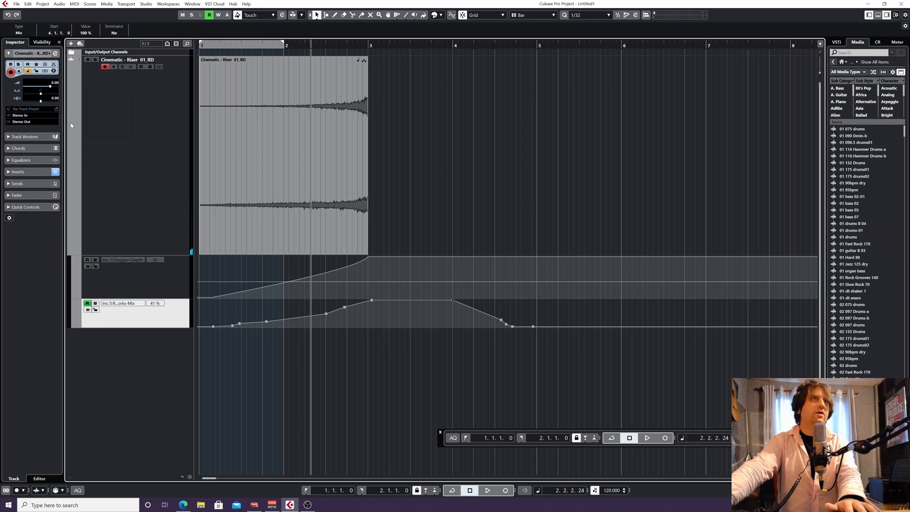
- Deactivate Chopper, AutoPan, StepFilter, StereoDelay and RoomWorks on the riser channel and play the dry riser
click(122, 67)
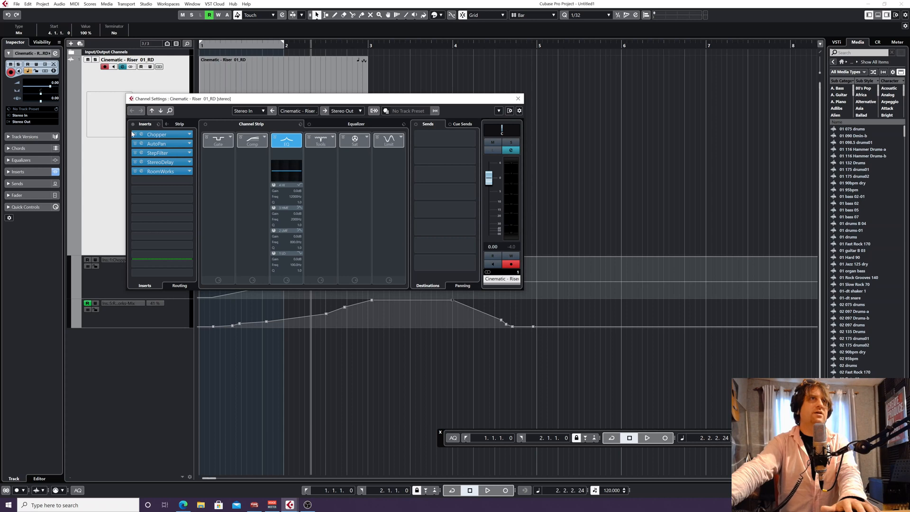
click(135, 135)
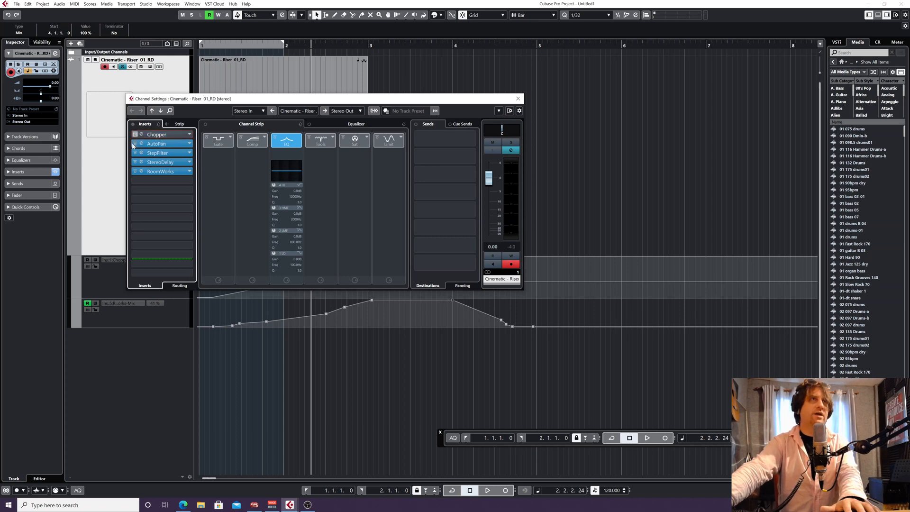
click(135, 143)
click(135, 153)
click(135, 162)
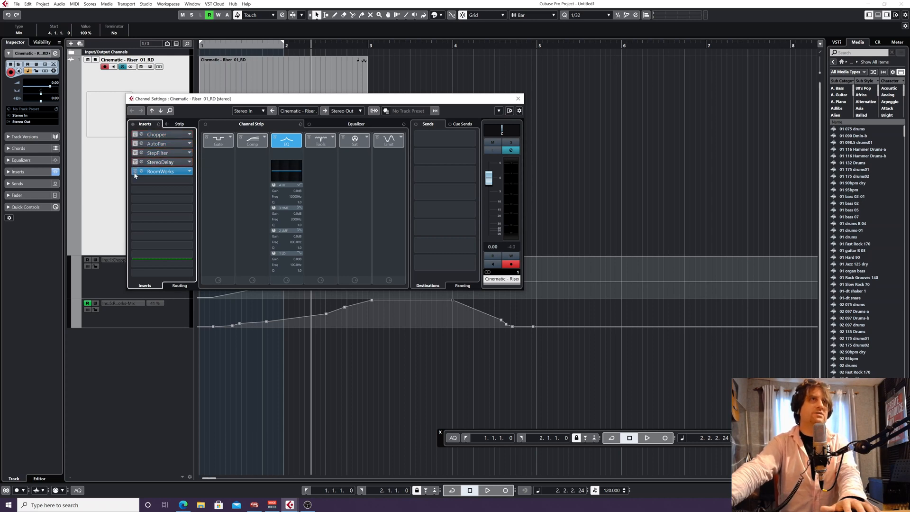
click(135, 171)
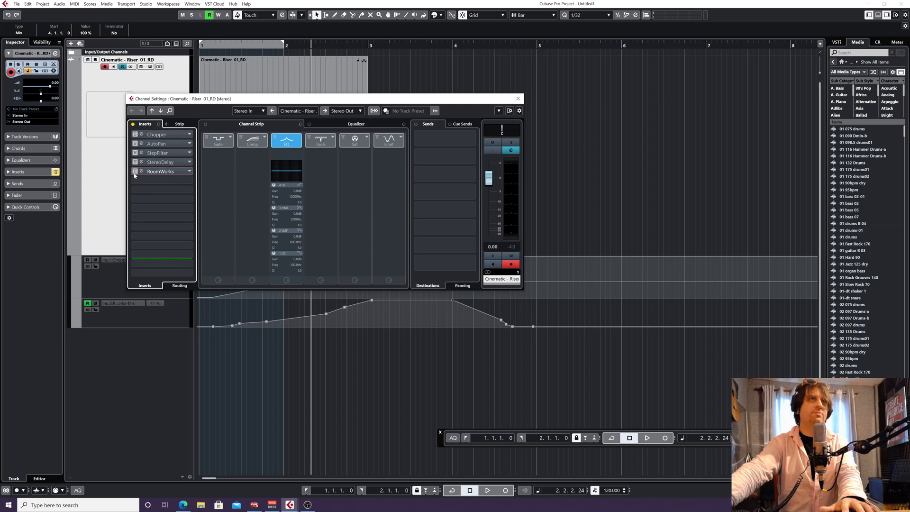
key(space)
- Stop playback and reactivate all five inserts on the riser channel
click(135, 134)
key(space)
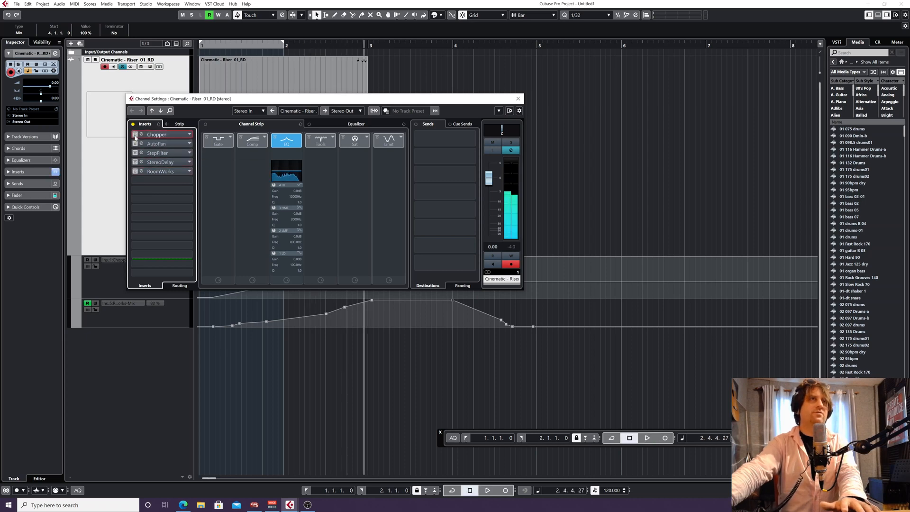
click(135, 143)
click(135, 153)
click(135, 162)
click(135, 171)
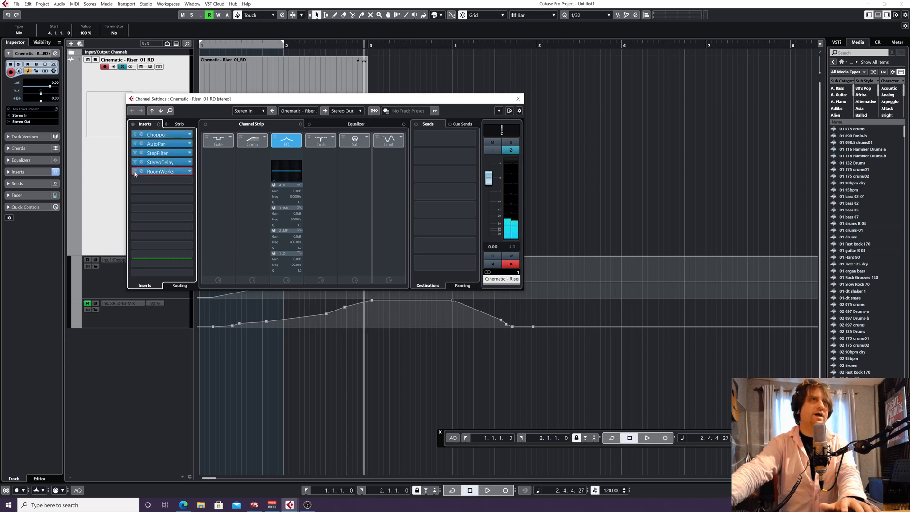
- Play the riser from near its start with all the inserts active
click(226, 46)
key(space)
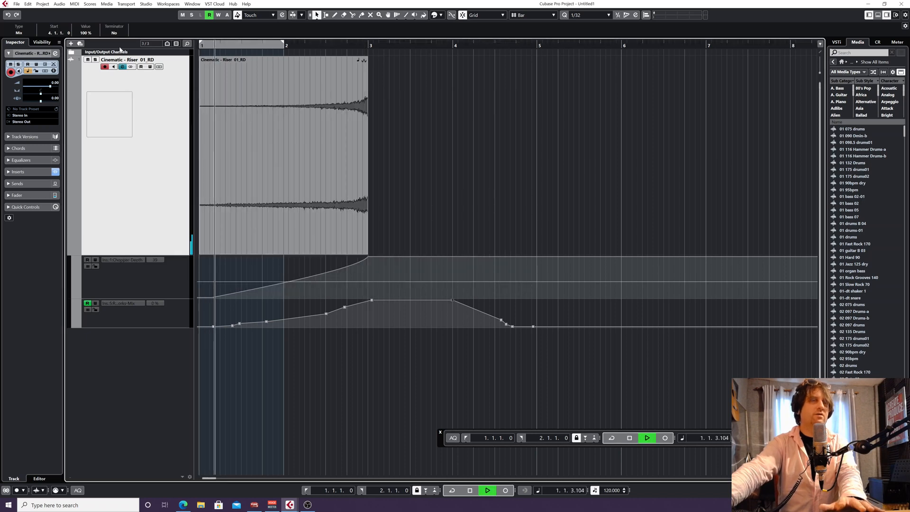
key(space)
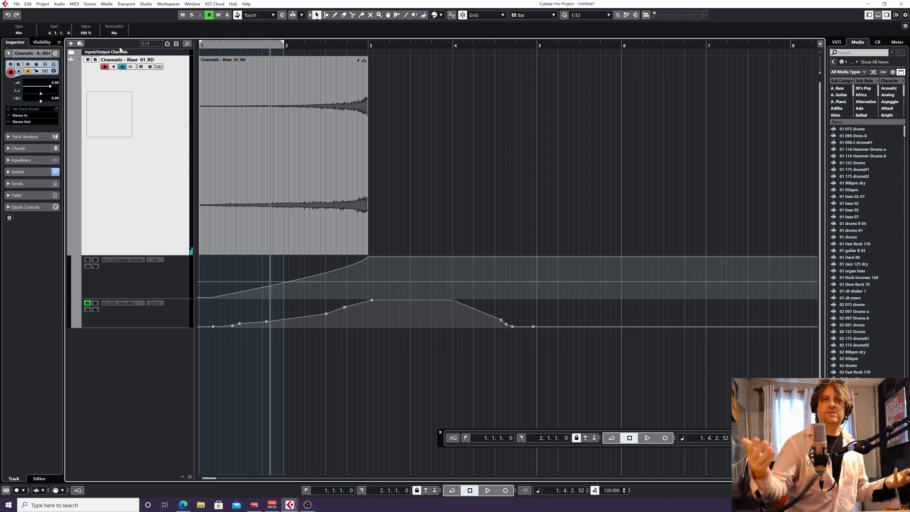
- Change the riser event's colour to yellow-orange in the arrangement
key(g)
key(g)
key(g)
key(g)
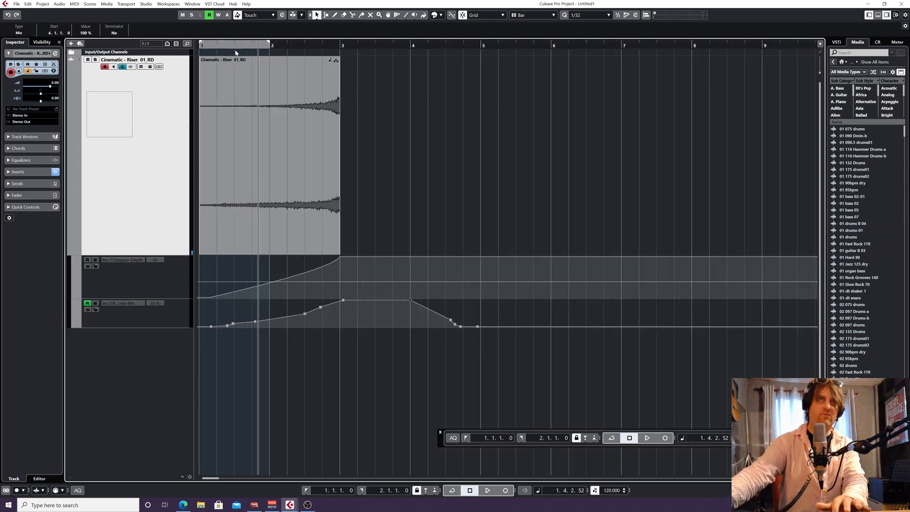
key(g)
click(216, 162)
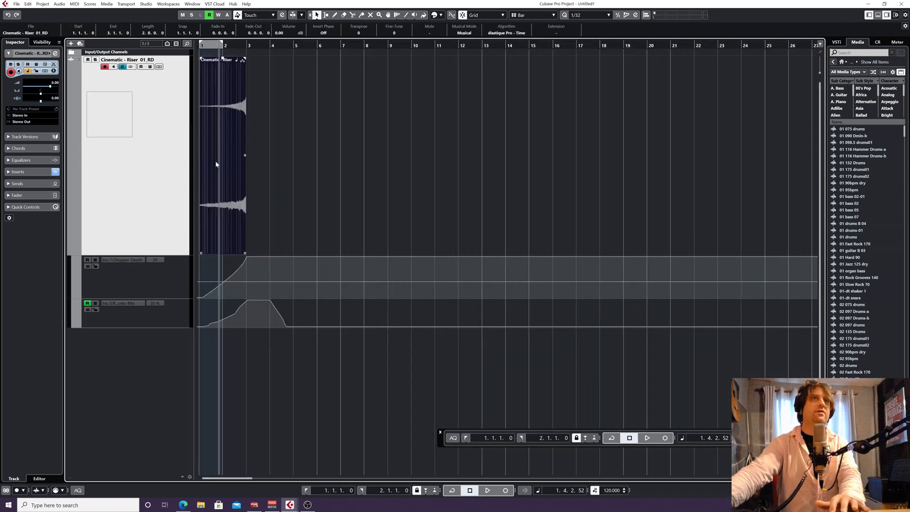
click(441, 15)
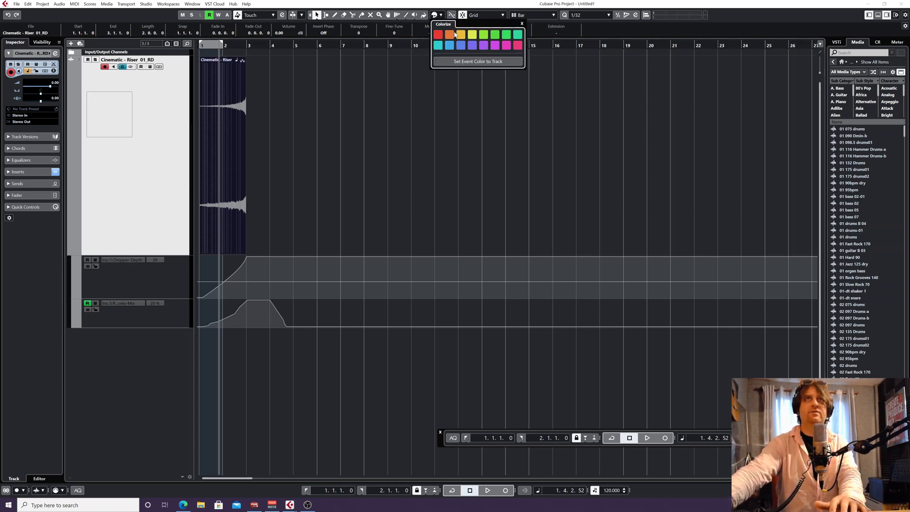
click(461, 34)
click(288, 143)
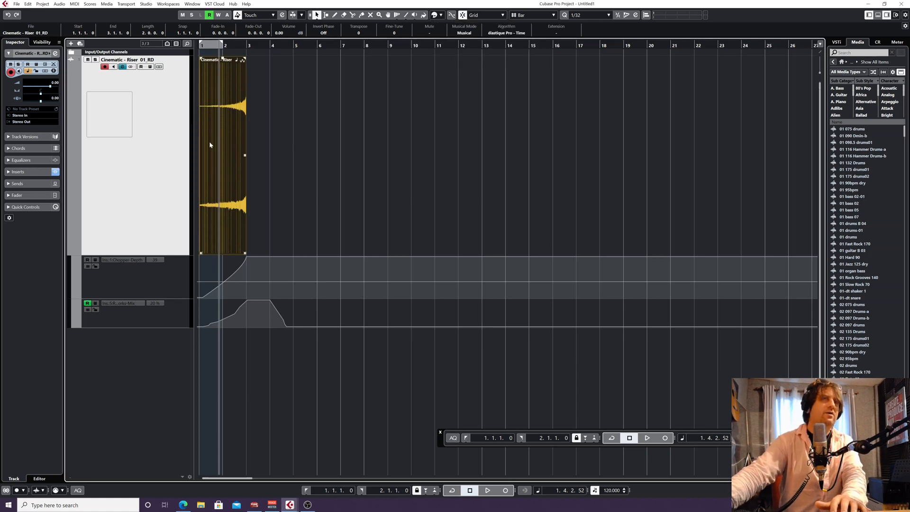
- Copy the riser event to the start of bar 8 and again to the start of bar 14
drag(209, 141, 371, 147)
key(alt)
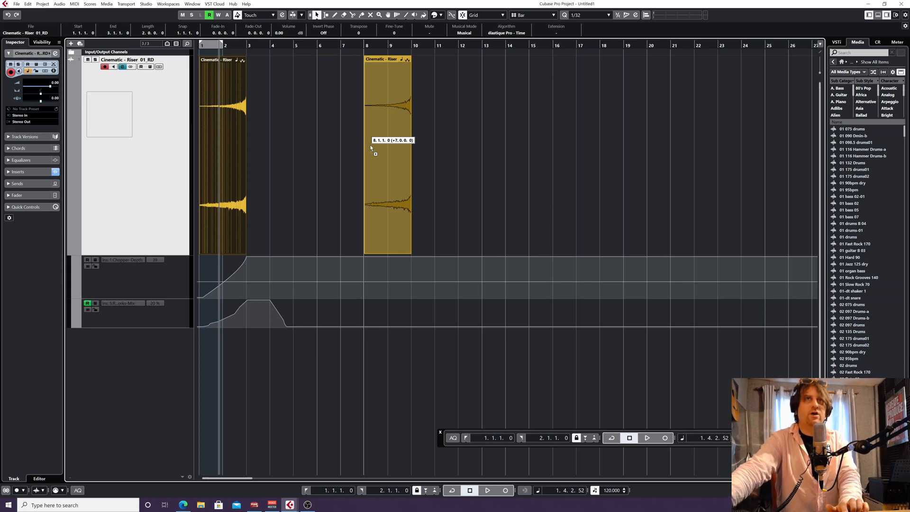
drag(371, 148, 507, 151)
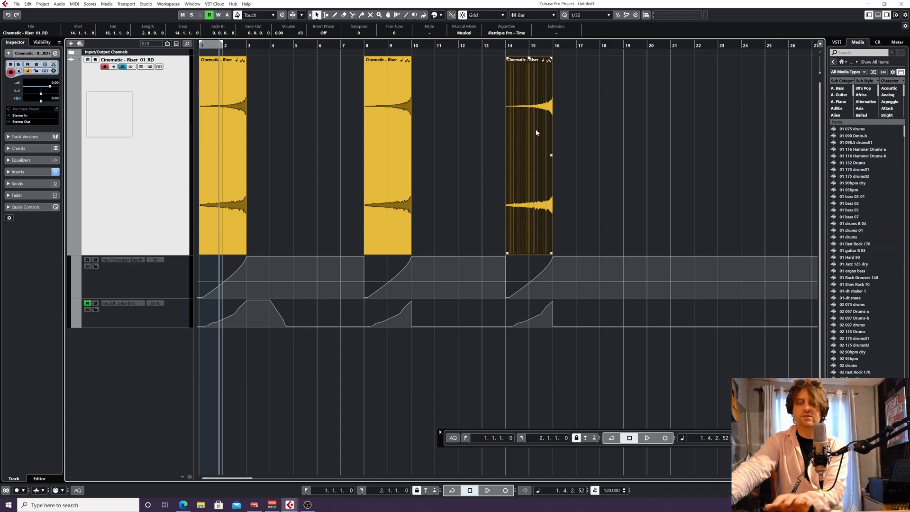
- Delete the riser copies at bars 14 and 8
key(Delete)
click(399, 134)
key(Delete)
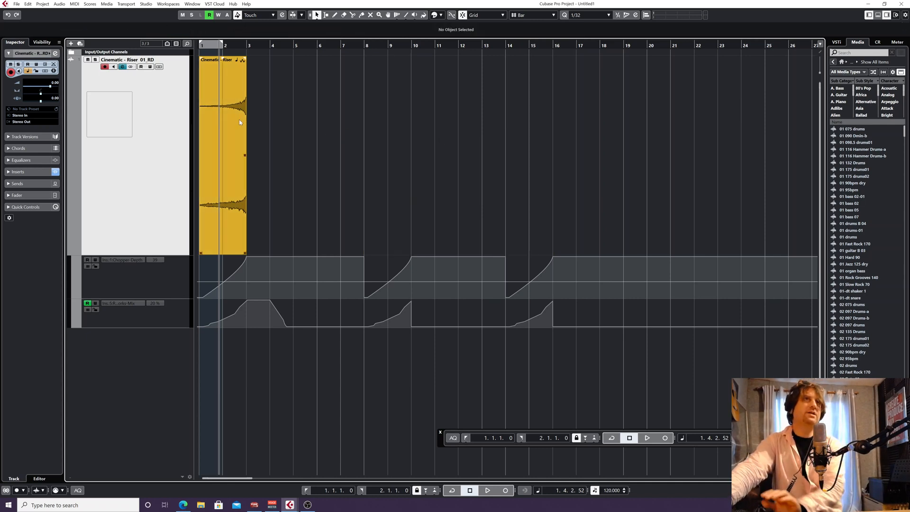
- Copy the riser event to the start of bar 7 and delete that copy
click(220, 121)
drag(211, 121, 356, 133)
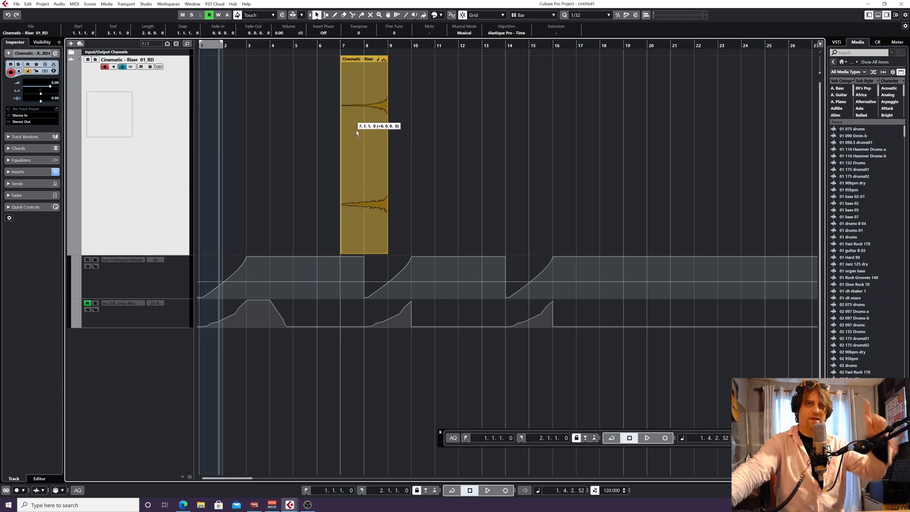
key(alt)
drag(357, 133, 356, 133)
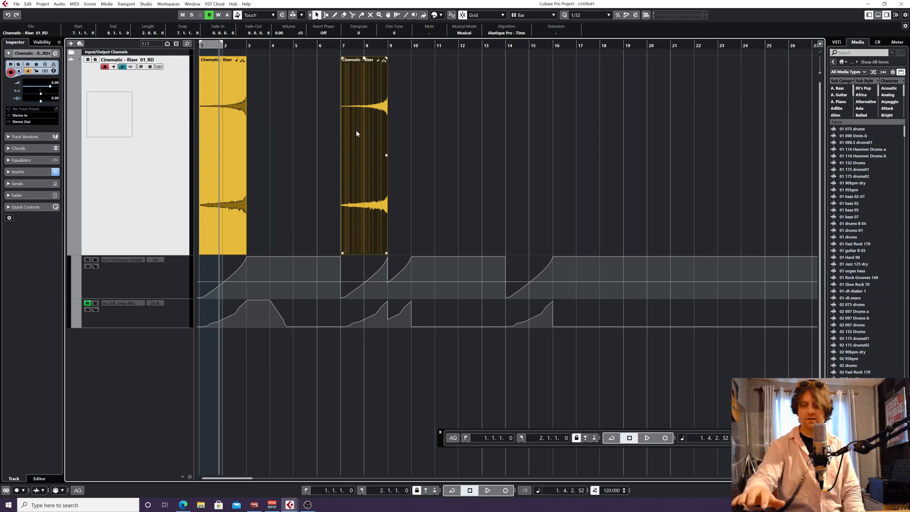
key(Delete)
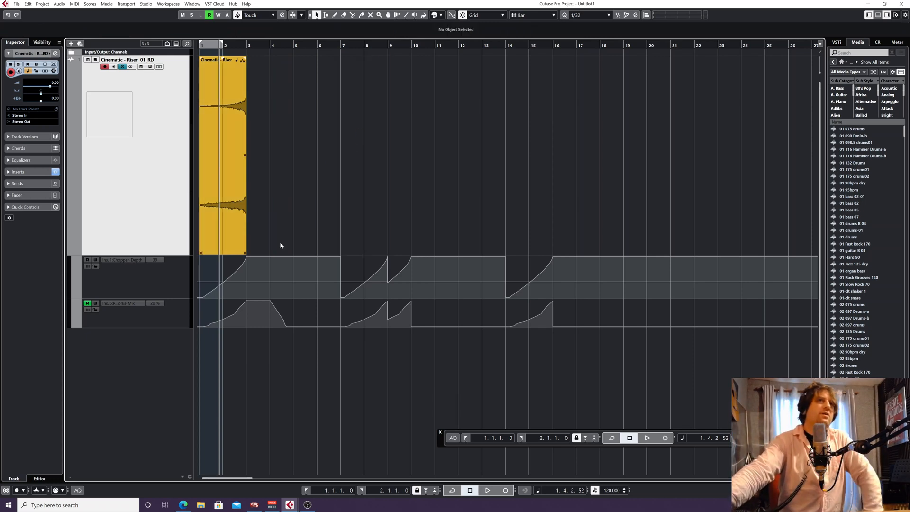
- View the riser's channel settings with its insert chain, close them and hide the media browser
click(212, 171)
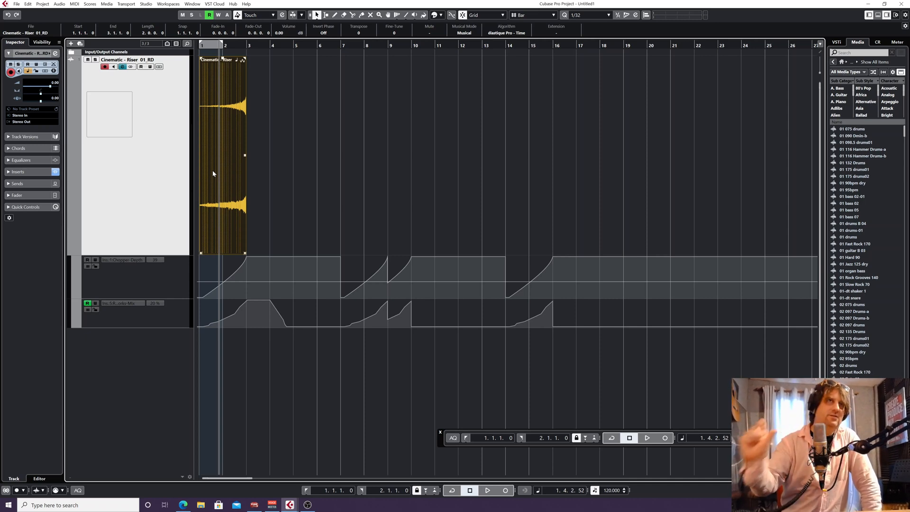
click(122, 67)
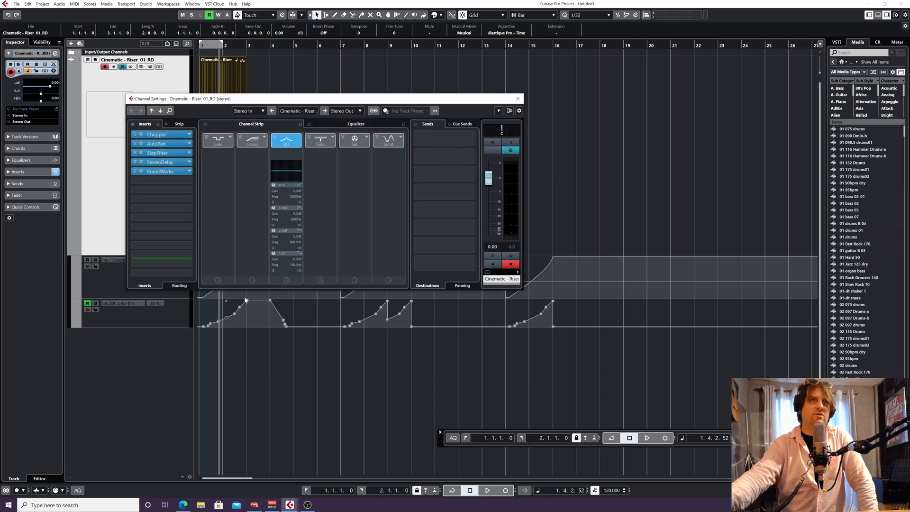
click(517, 98)
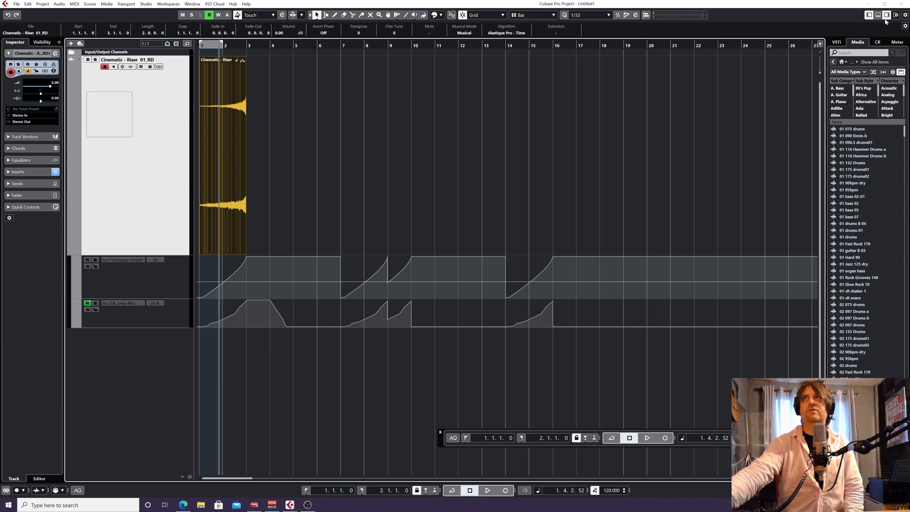
key(ctrl+alt+r)
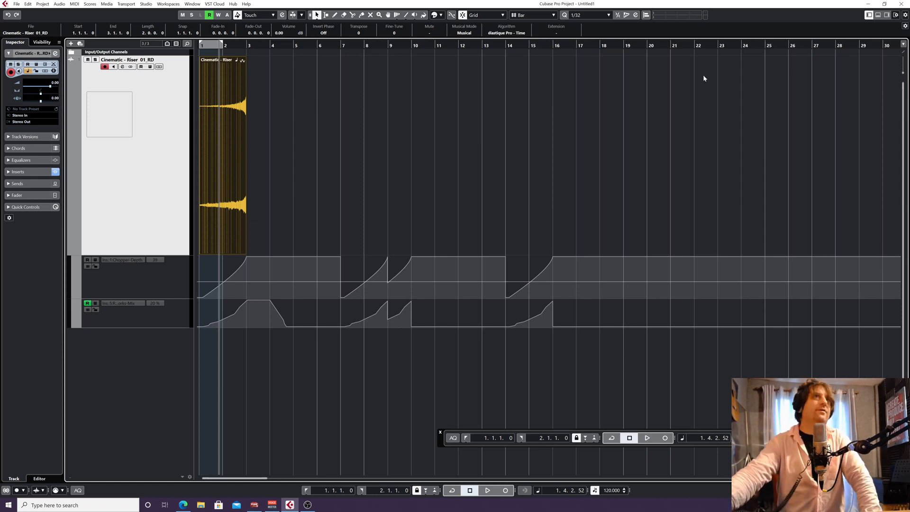
- Extend the locator range to end at bar 5 and play the riser through its reverb tail
click(217, 86)
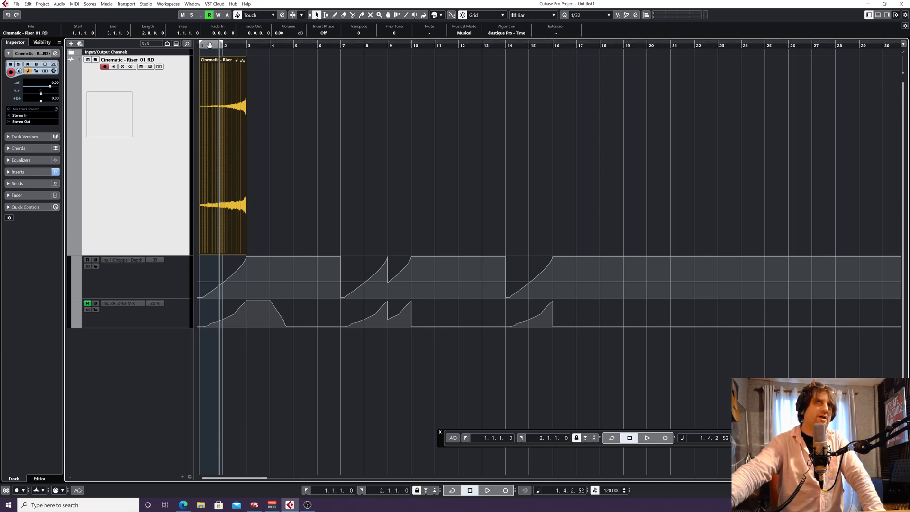
drag(235, 45, 292, 45)
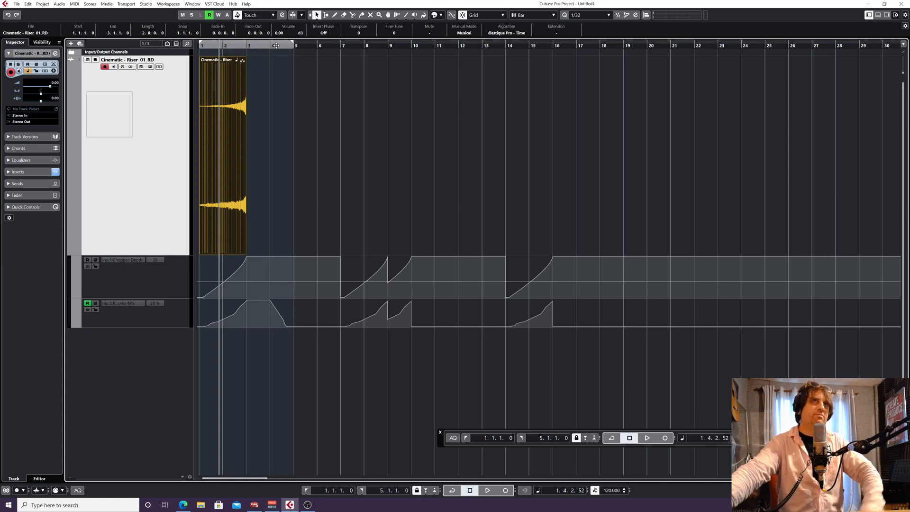
key(space)
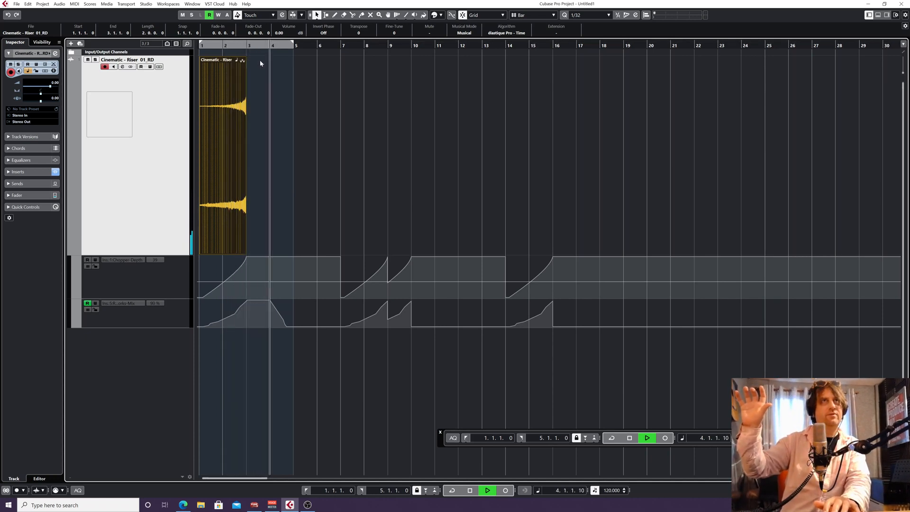
key(space)
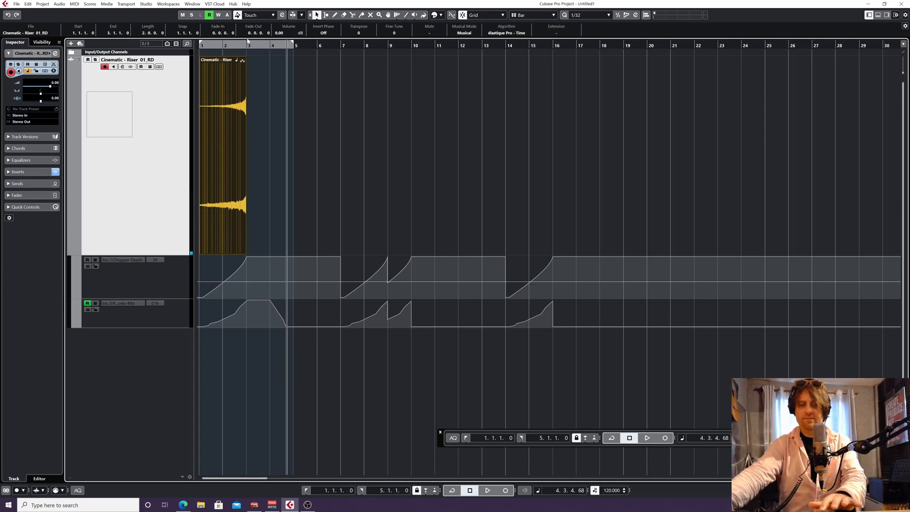
- Solo the riser track and release the solo, twice in a row
key(h)
key(h)
key(h)
key(h)
key(h)
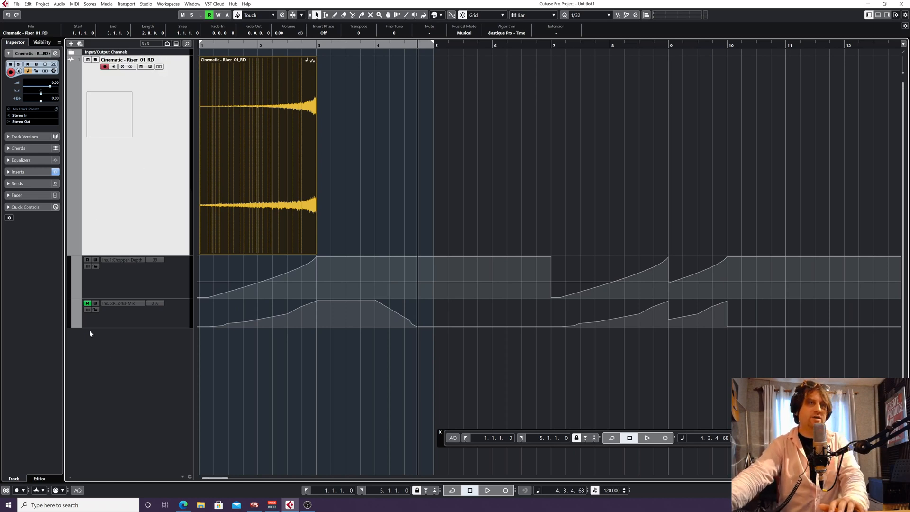
click(95, 60)
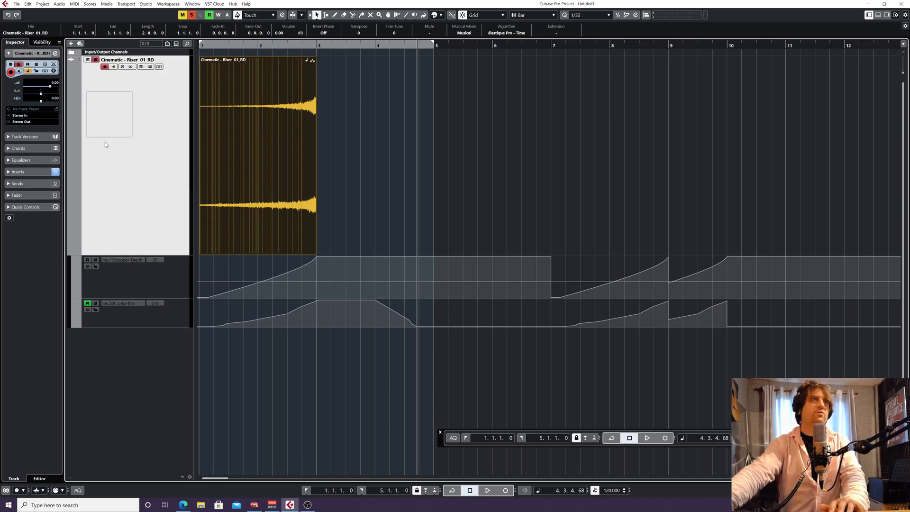
click(95, 61)
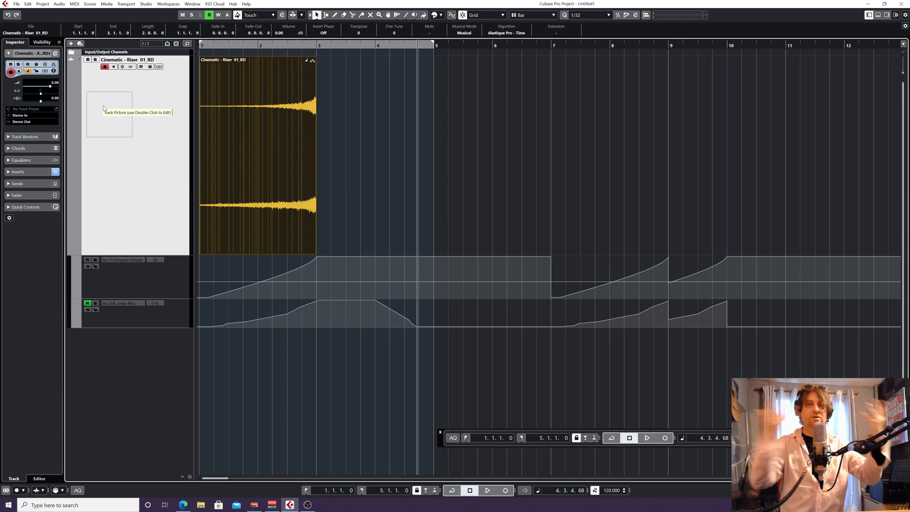
click(95, 60)
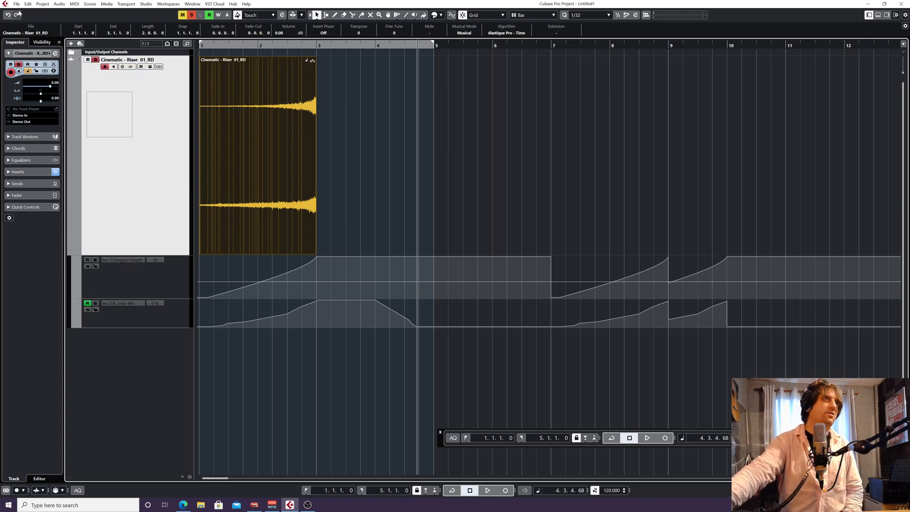
click(95, 60)
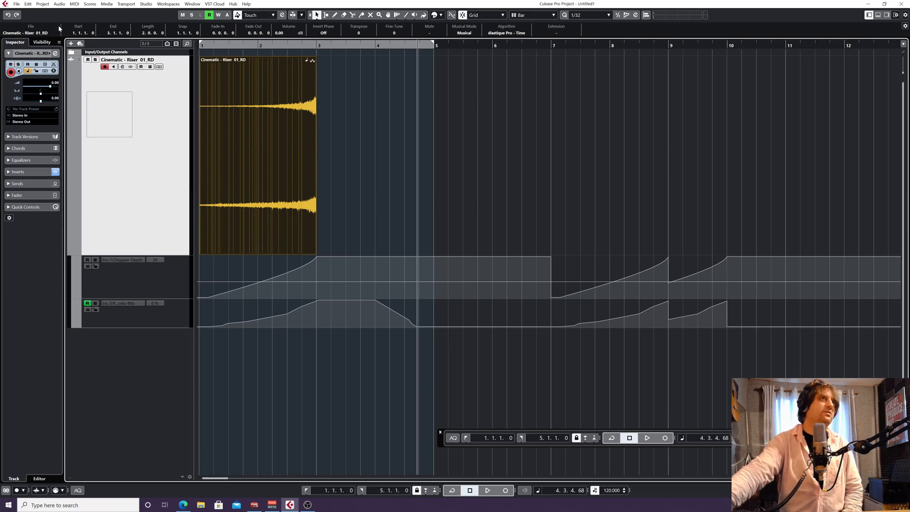
- Set up an audio mixdown export, name the file with the author's first name plus "Rise", and keep the Mixdown folder as its location
click(17, 4)
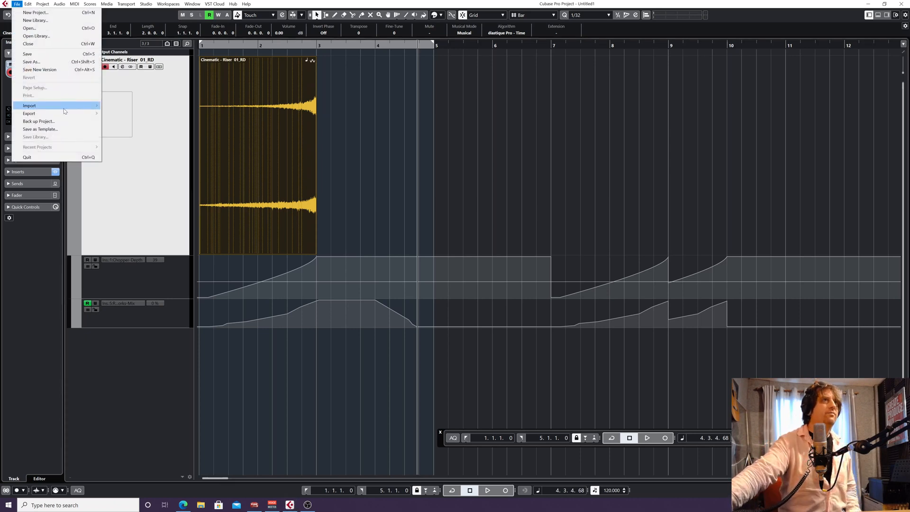
mouse_move(65, 114)
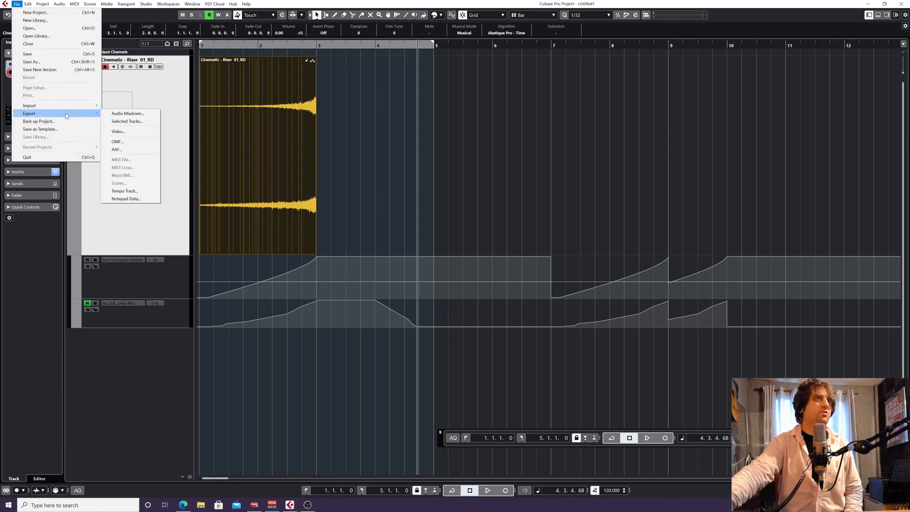
click(124, 114)
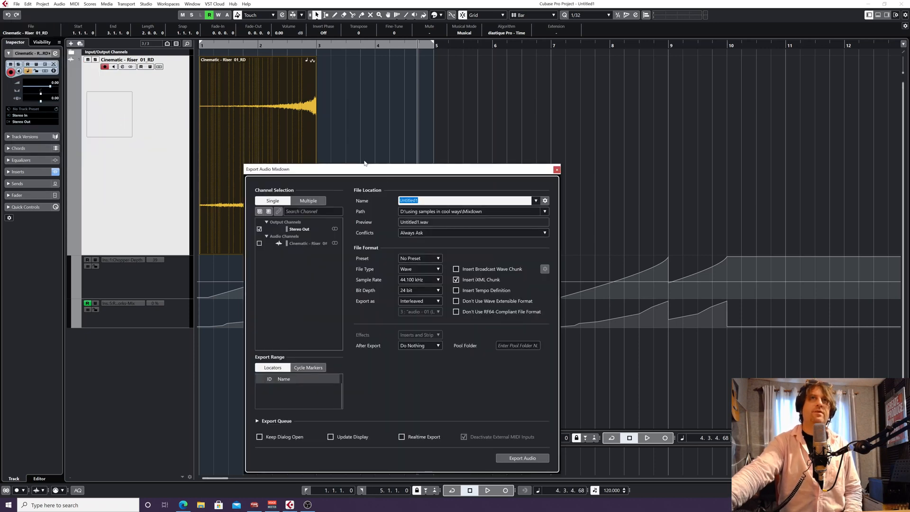
text(M)
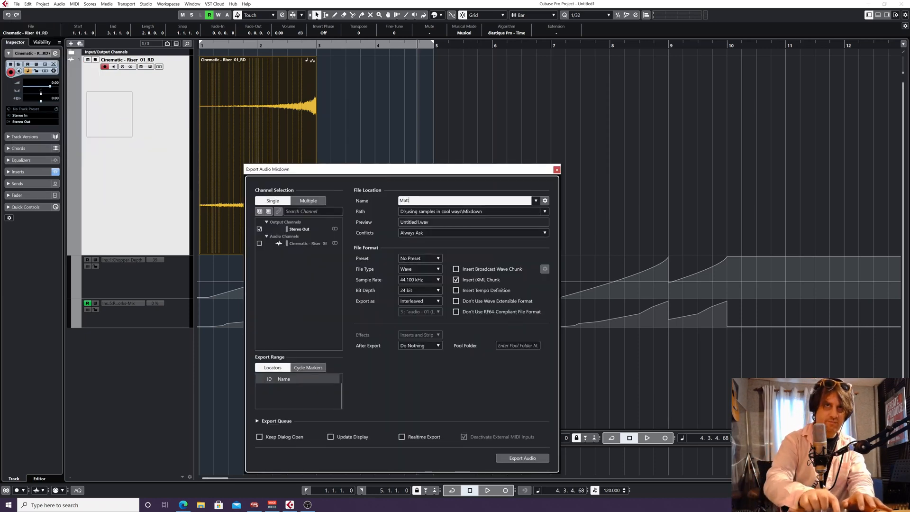
text(att Rise)
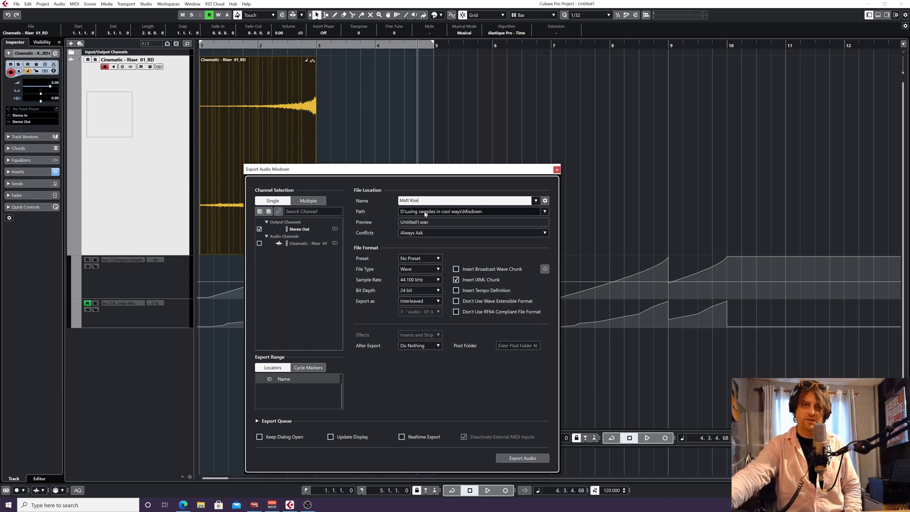
click(429, 213)
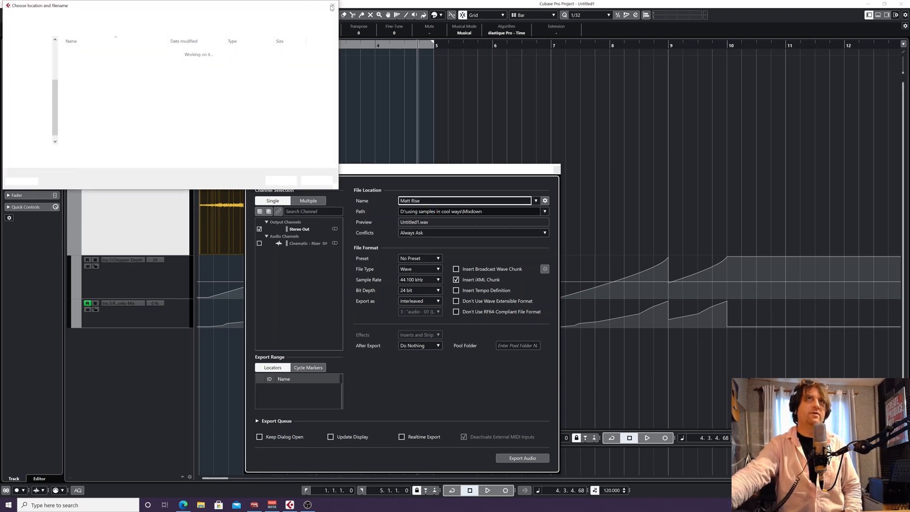
click(331, 7)
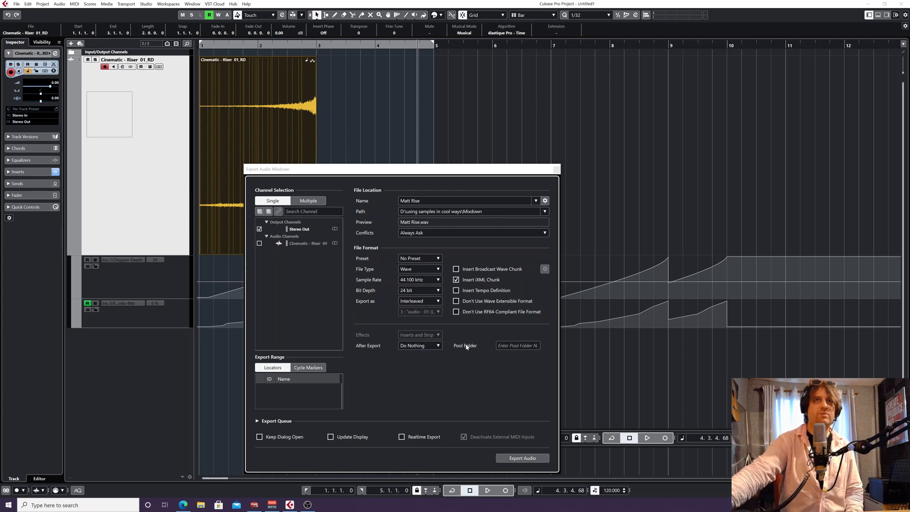
- Keep Wave as the file type and export the 44.1 kHz, 24-bit mixdown, overwriting the existing file
click(424, 270)
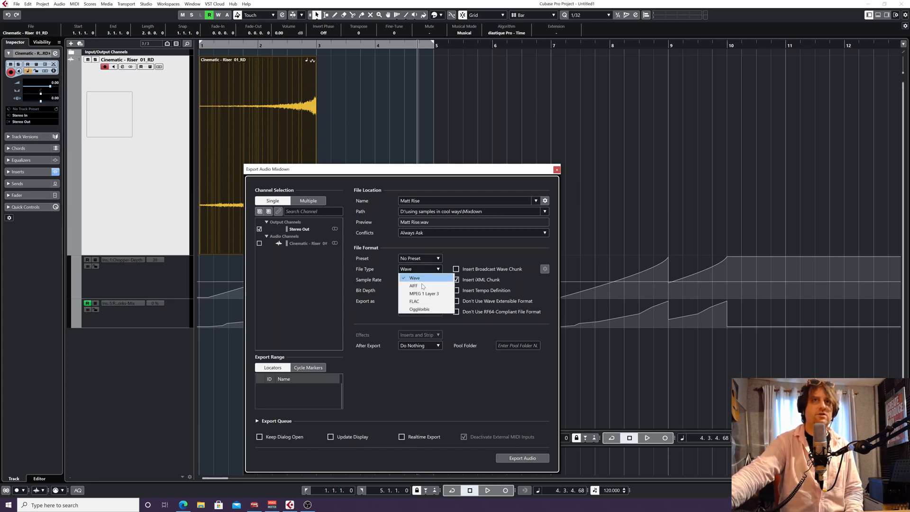
click(373, 218)
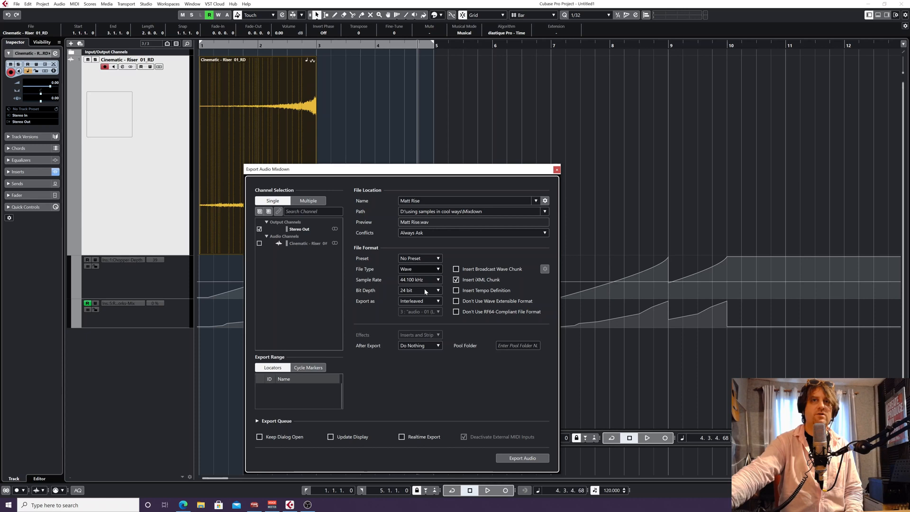
click(517, 459)
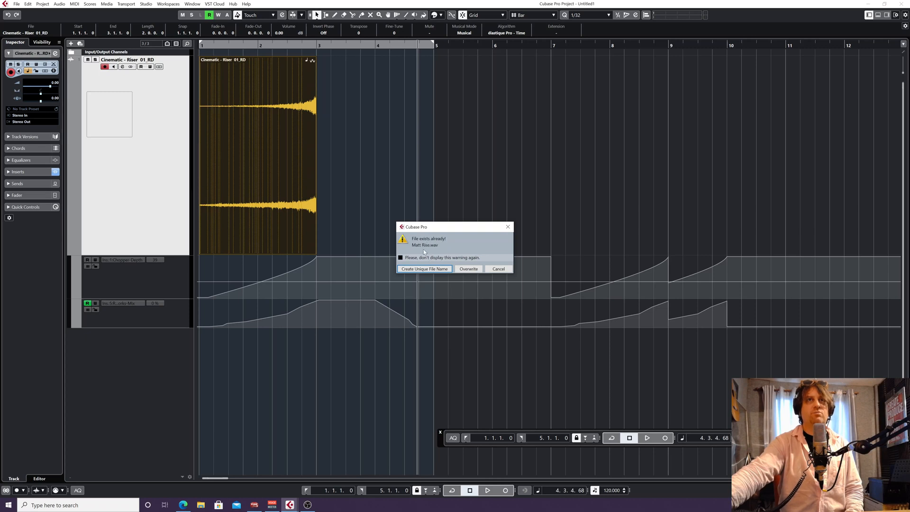
click(468, 268)
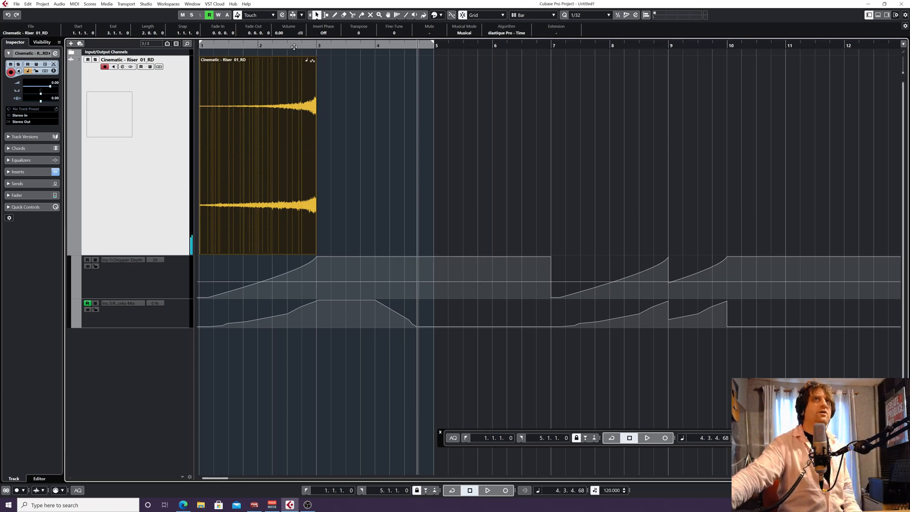
- Return the playback cursor to the start of bar 1
drag(294, 47, 182, 45)
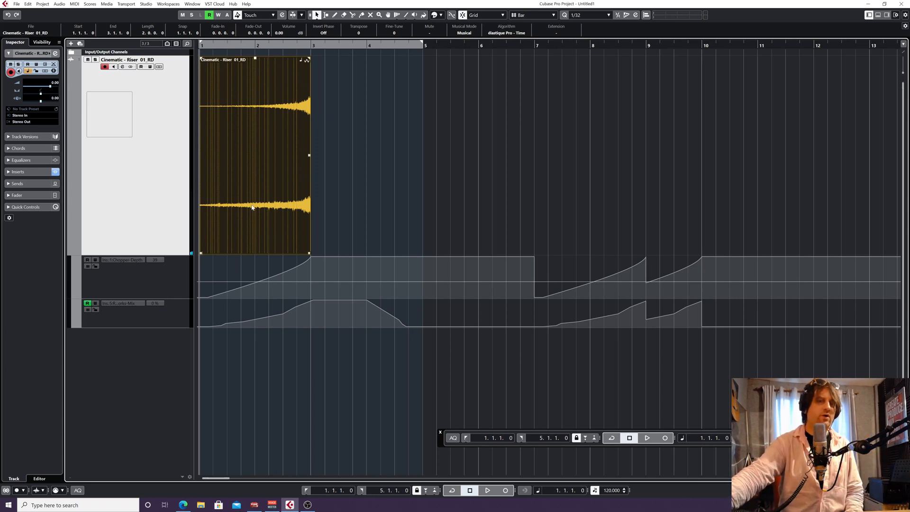
- Check the sample rate, bit depth and record file type in the project setup and accept the settings
click(44, 4)
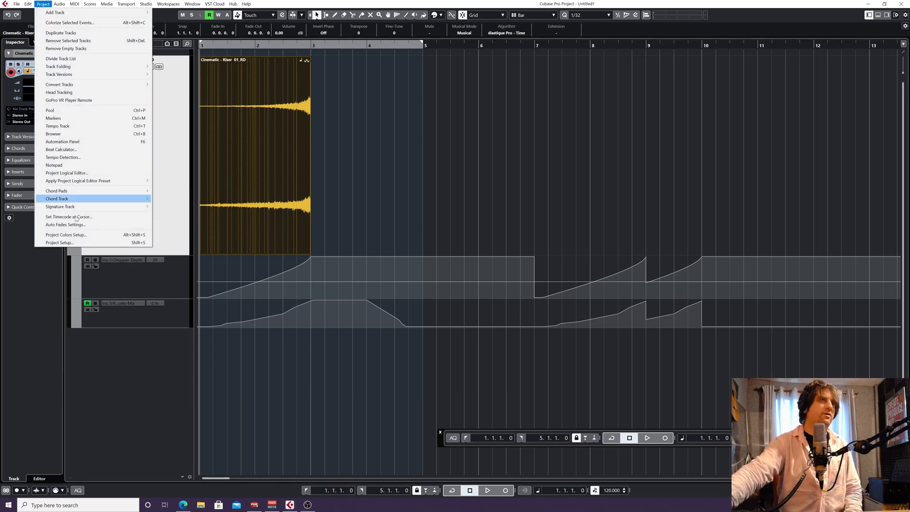
click(60, 242)
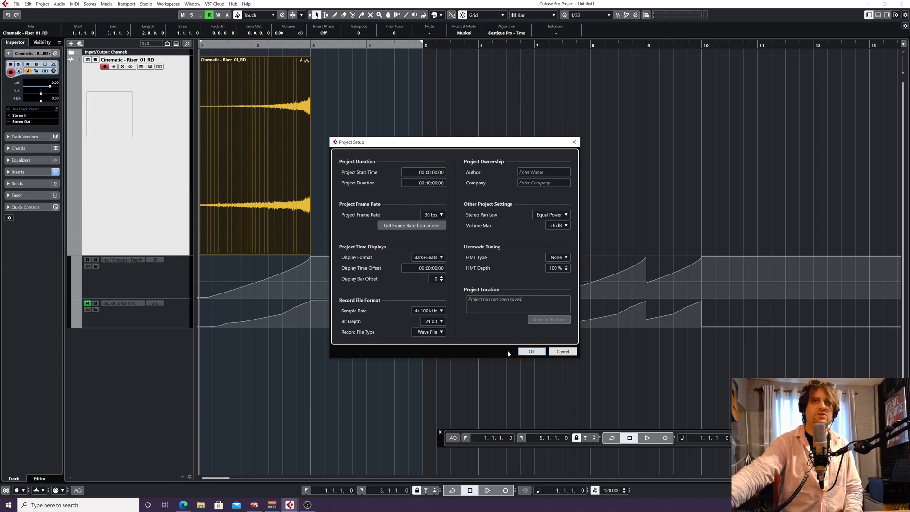
click(531, 353)
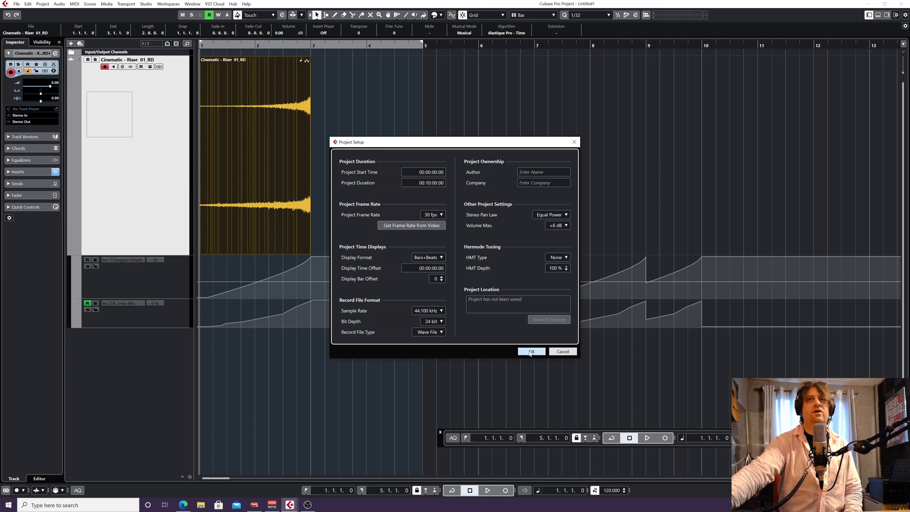
click(531, 351)
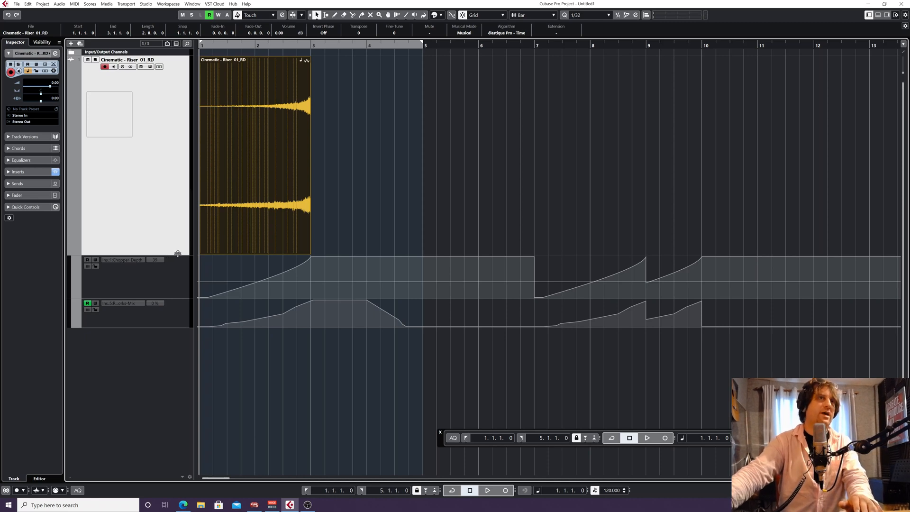
- Reduce the riser track's height and open the Render in Place settings for the riser event
drag(177, 254, 179, 104)
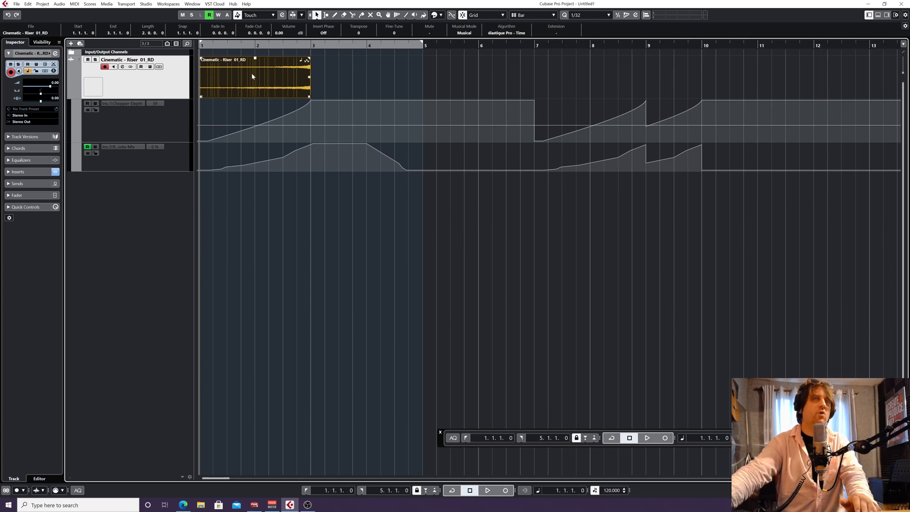
mouse_move(309, 90)
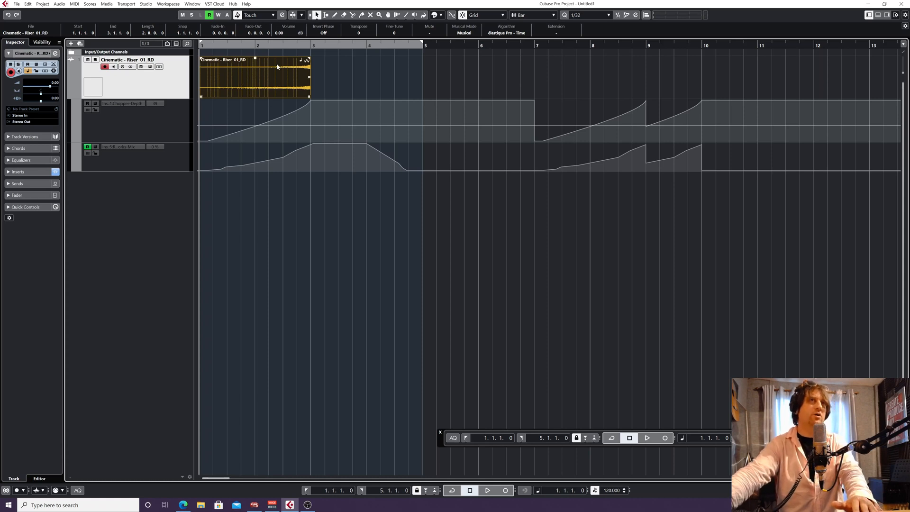
click(27, 5)
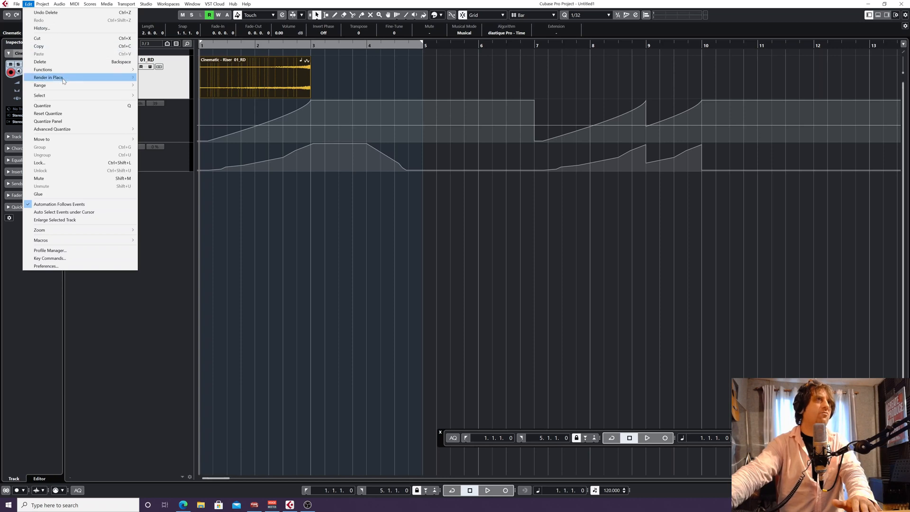
mouse_move(63, 81)
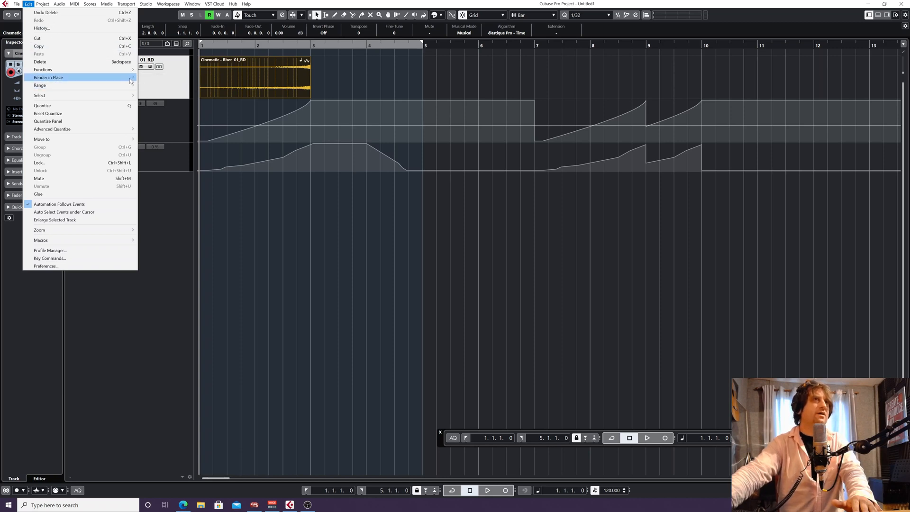
click(162, 86)
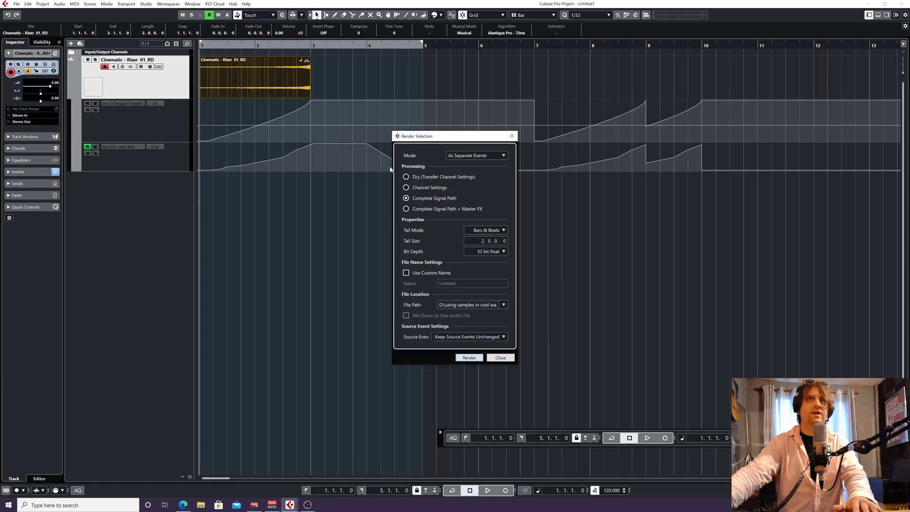
- Set the render to Dry processing with the tail mode Off and the source events muted
click(406, 177)
click(481, 231)
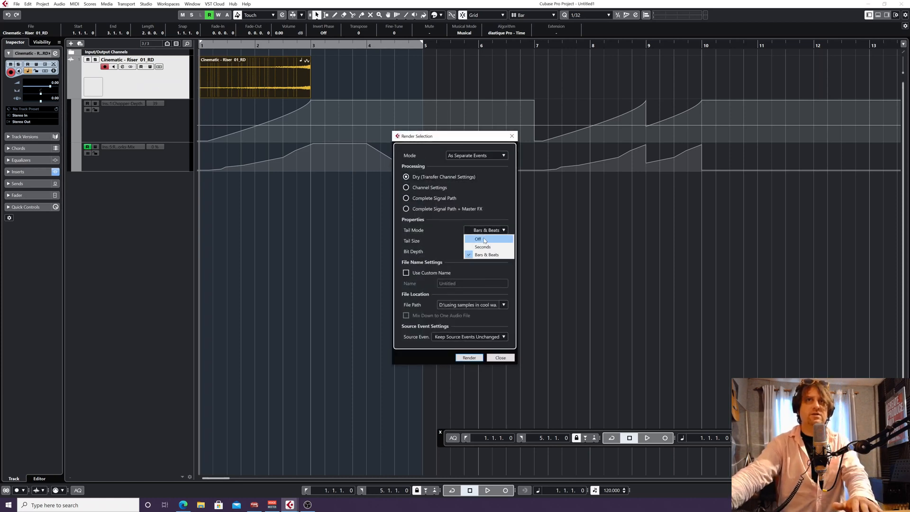
click(478, 239)
click(459, 337)
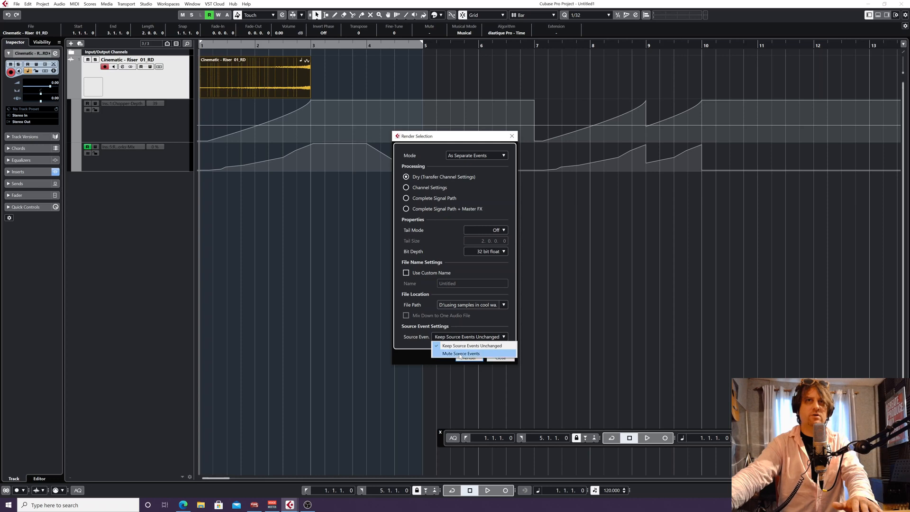
click(461, 354)
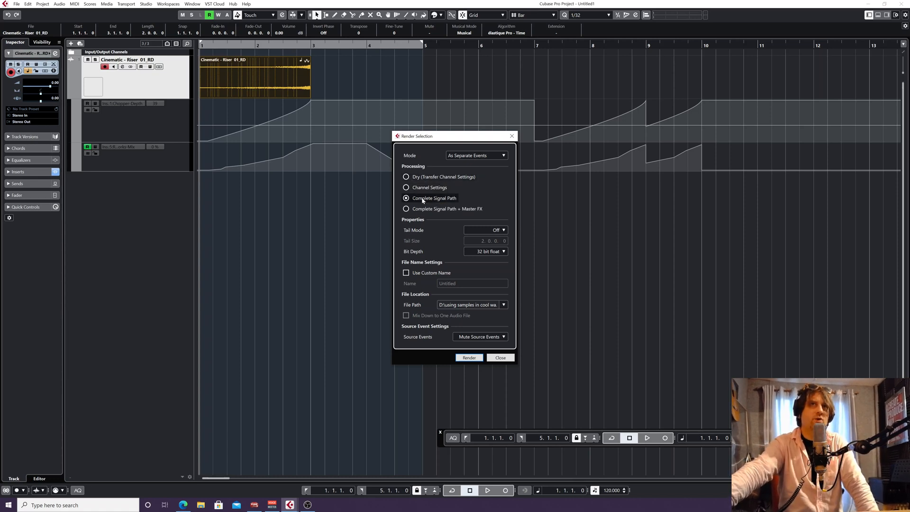
- Set the render processing to Complete Signal Path with a Bars & Beats tail of 2 bars
click(425, 199)
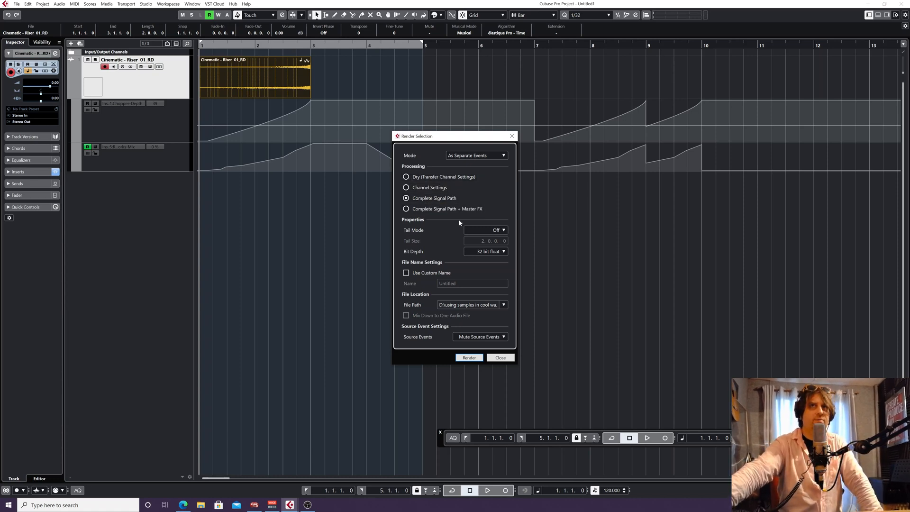
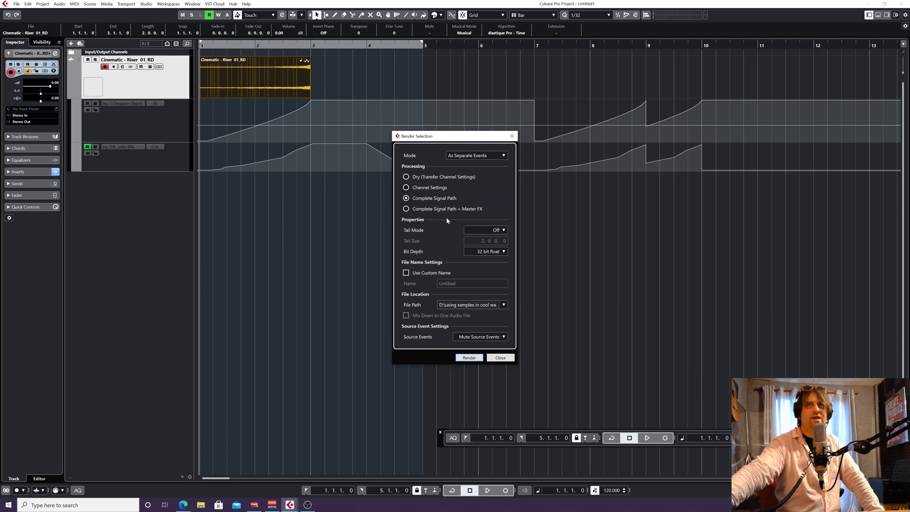
click(495, 230)
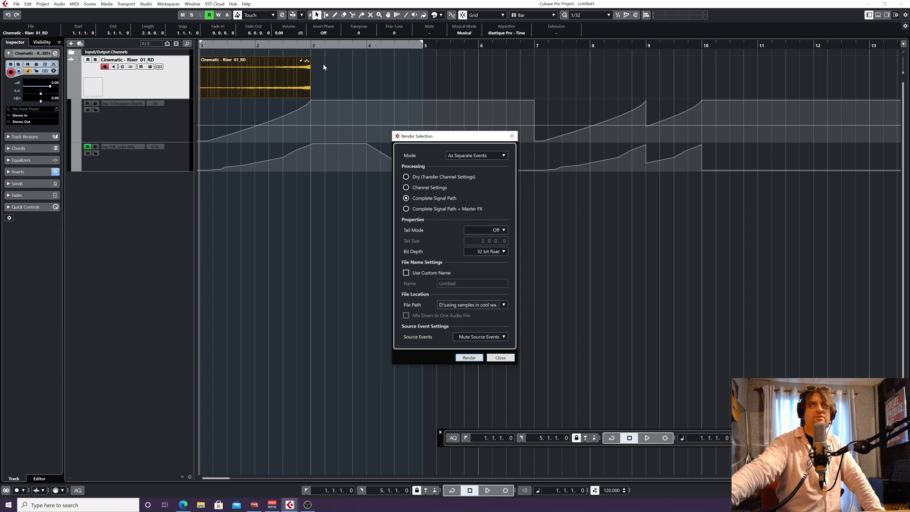
click(496, 233)
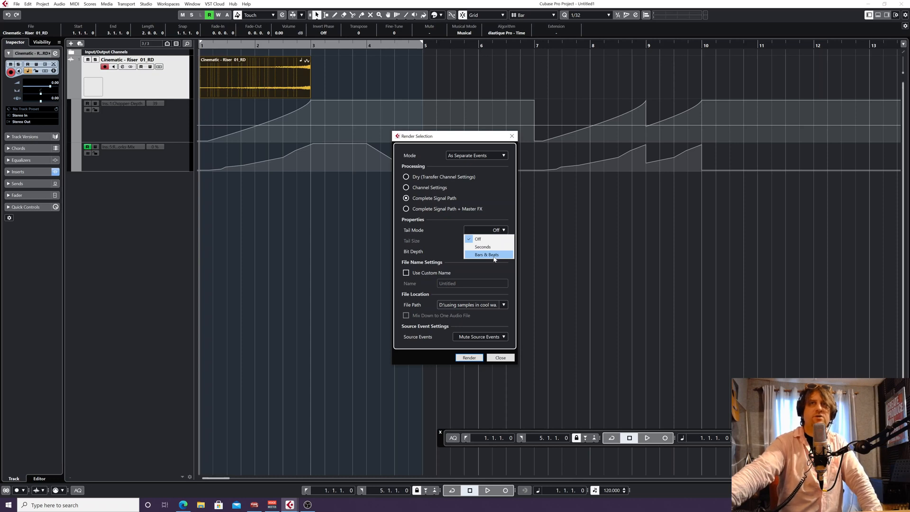
click(493, 255)
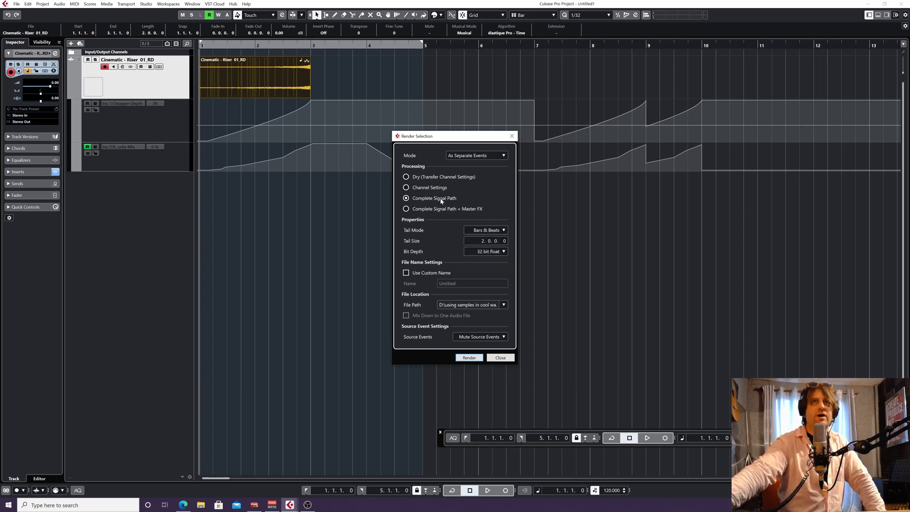
click(469, 241)
text(1)
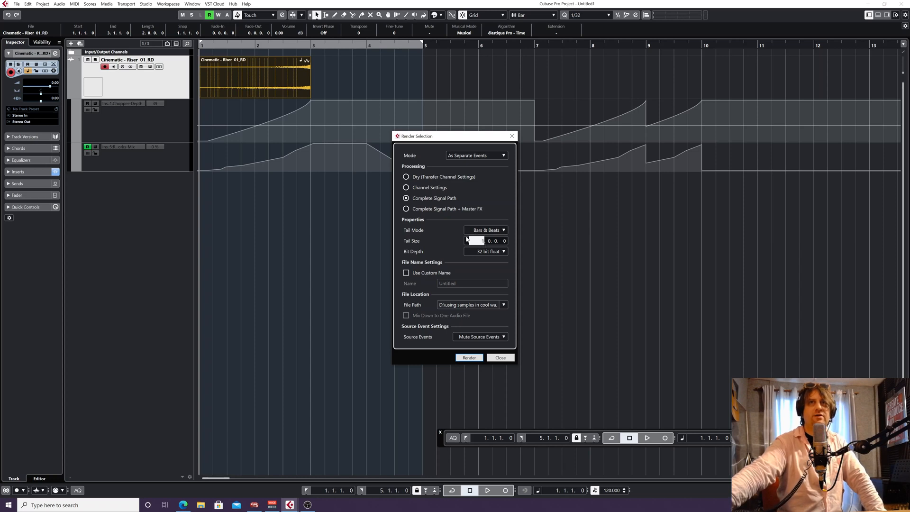
click(479, 241)
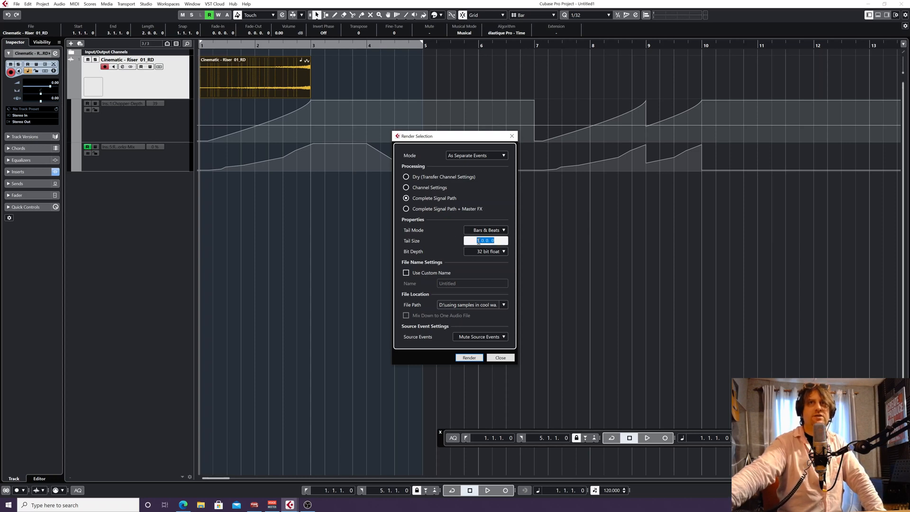
click(479, 241)
key(BackSpace)
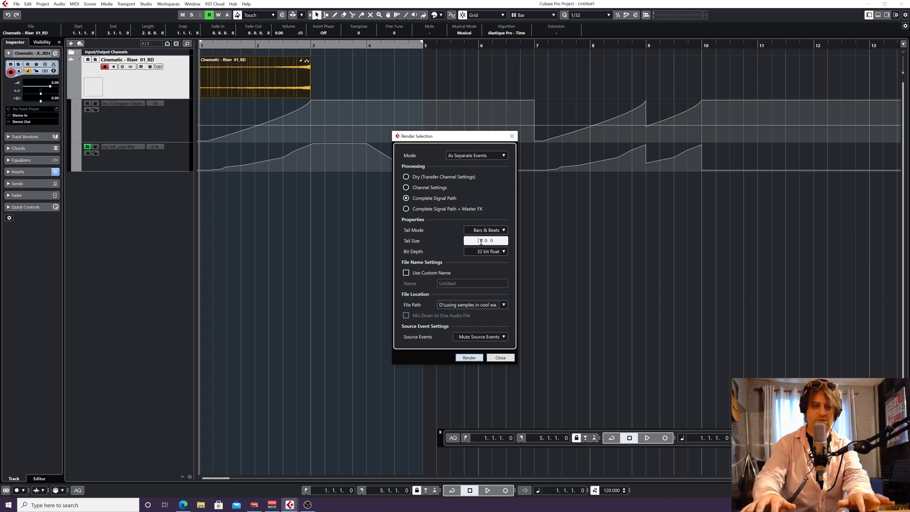
text(2)
key(Return)
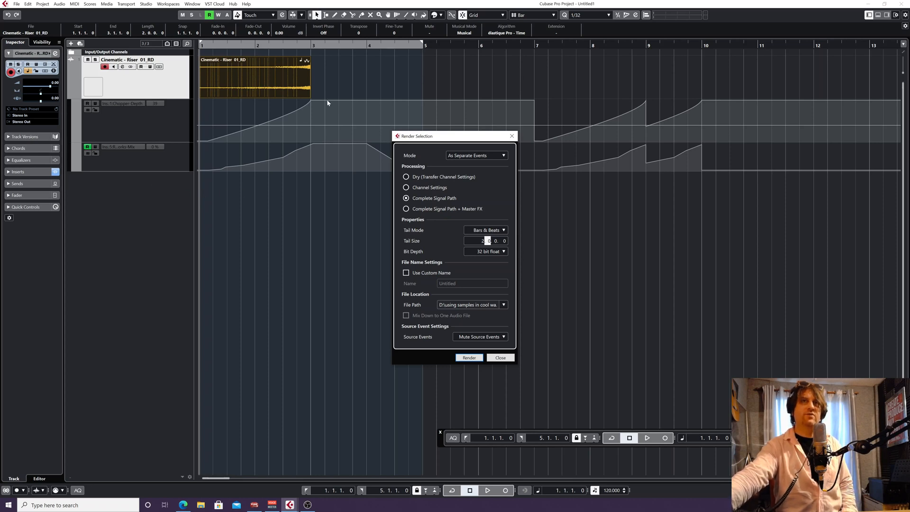
- Choose to keep the source events unchanged and render the riser event
click(480, 337)
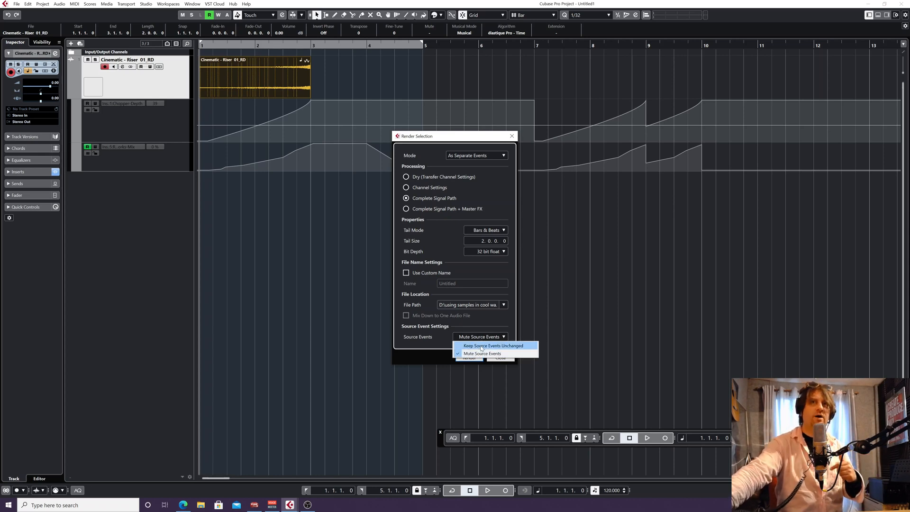
click(481, 346)
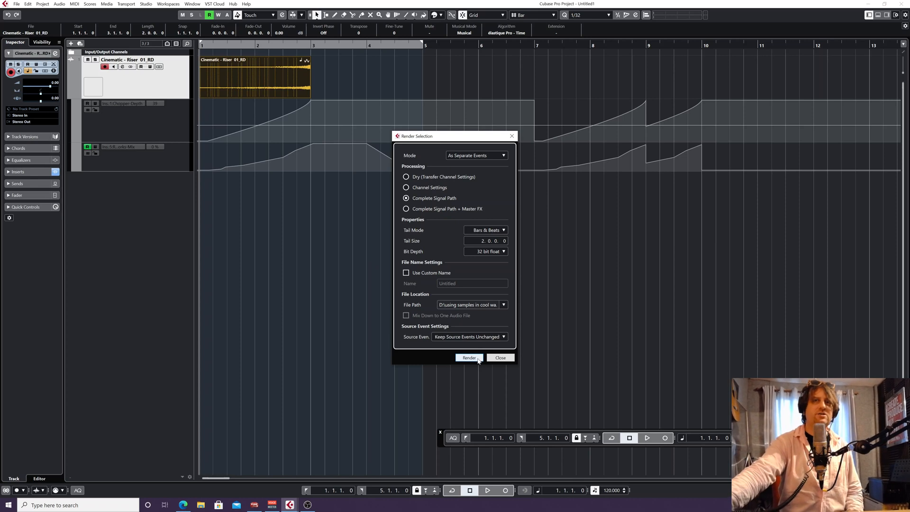
click(476, 357)
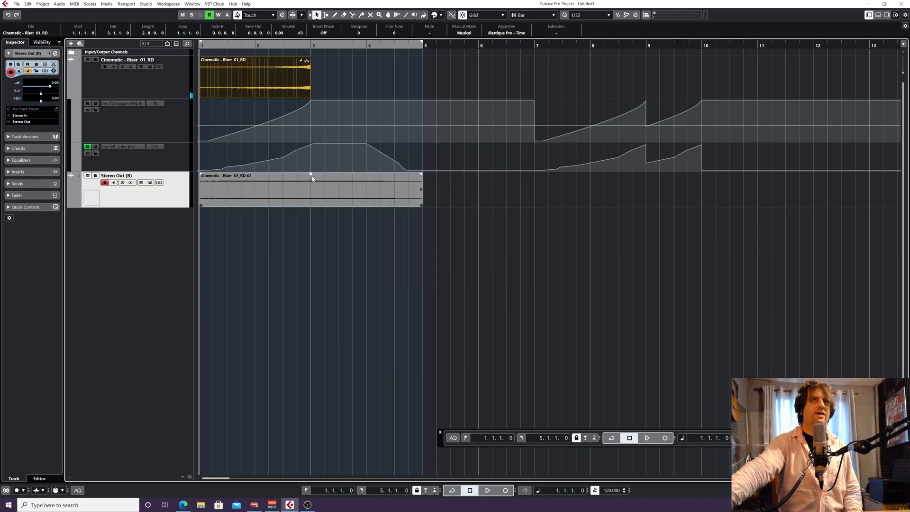
- Mute the original riser track and play the rendered riser from bar 1 to nearly bar 4
click(88, 59)
key(space)
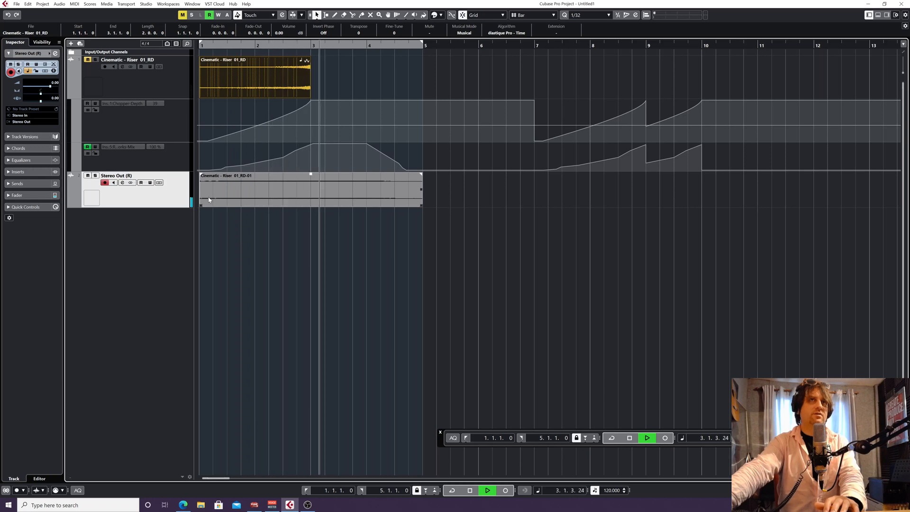
key(space)
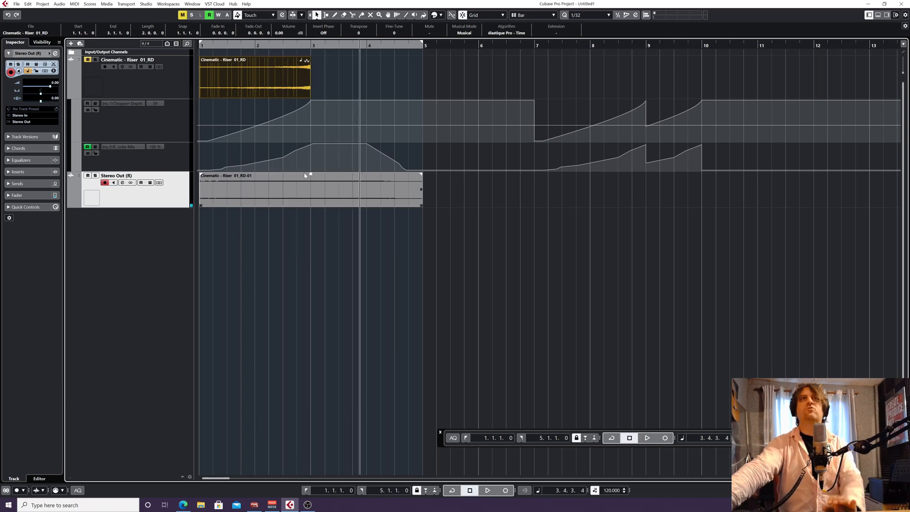
- Raise the rendered riser event's volume to 15.13 dB and enlarge its track height to about double
click(315, 189)
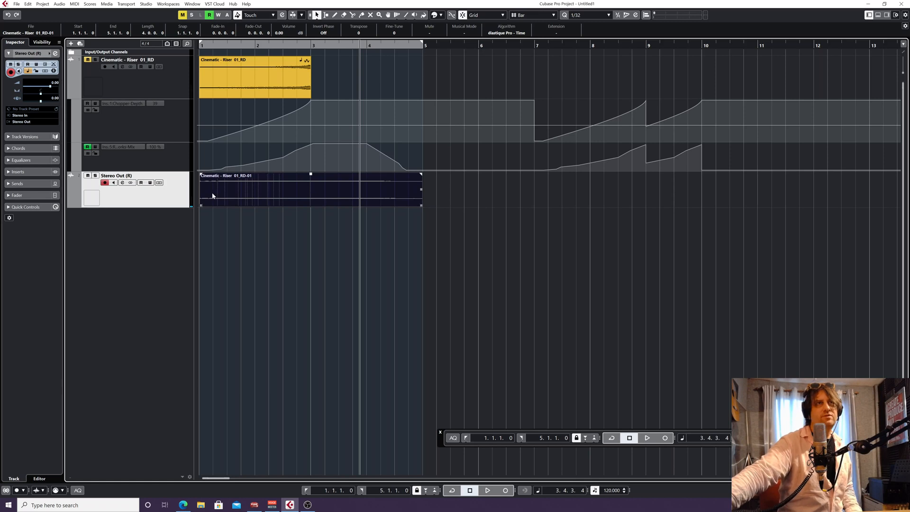
click(220, 91)
click(310, 201)
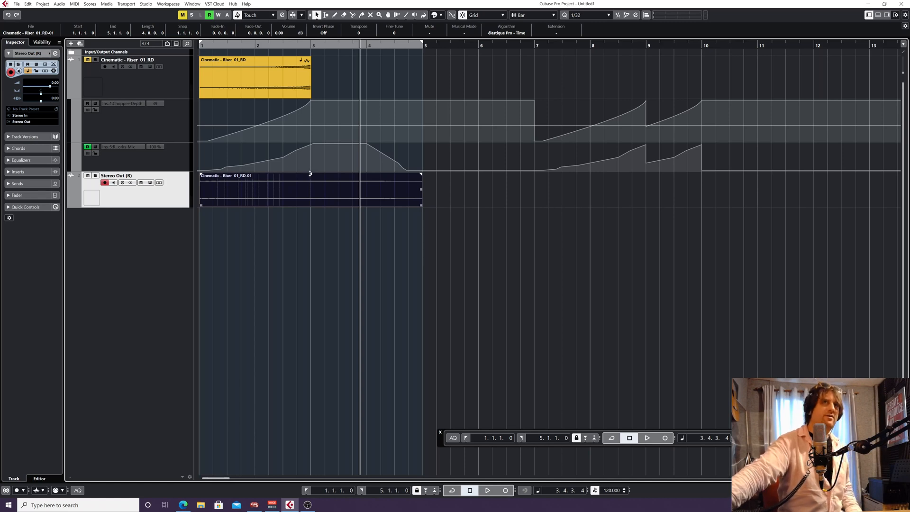
drag(311, 174, 307, 46)
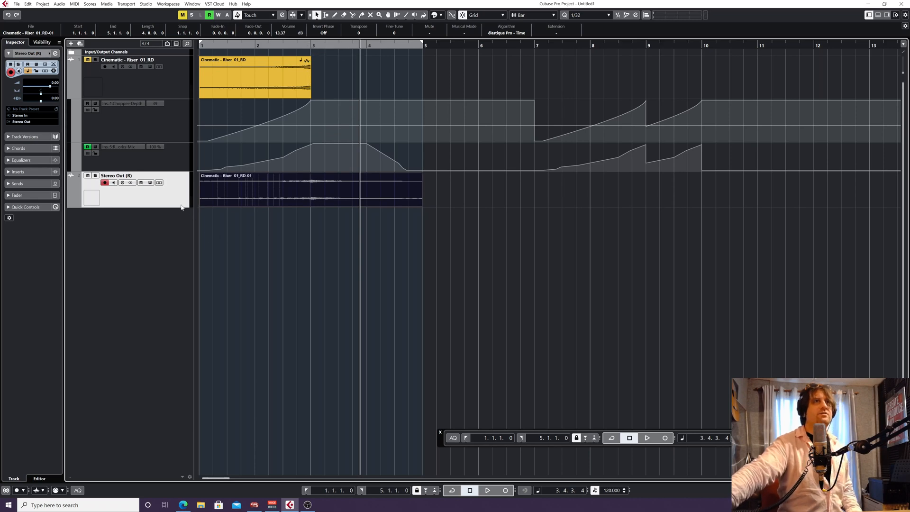
drag(181, 206, 182, 250)
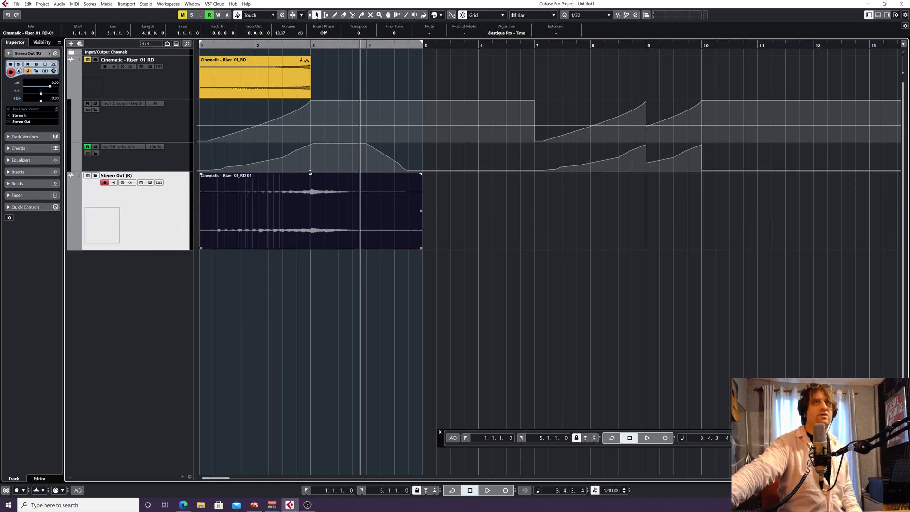
drag(310, 172, 305, 94)
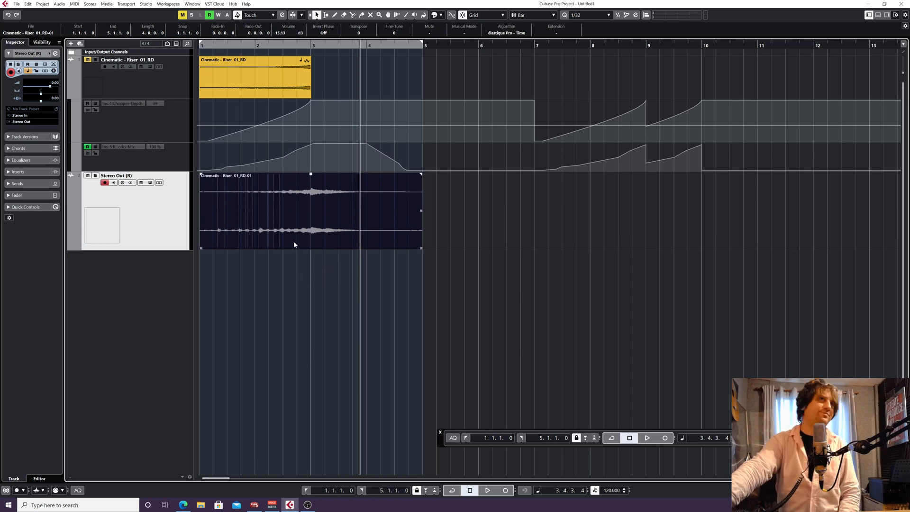
- Color the rendered riser event blue
click(441, 14)
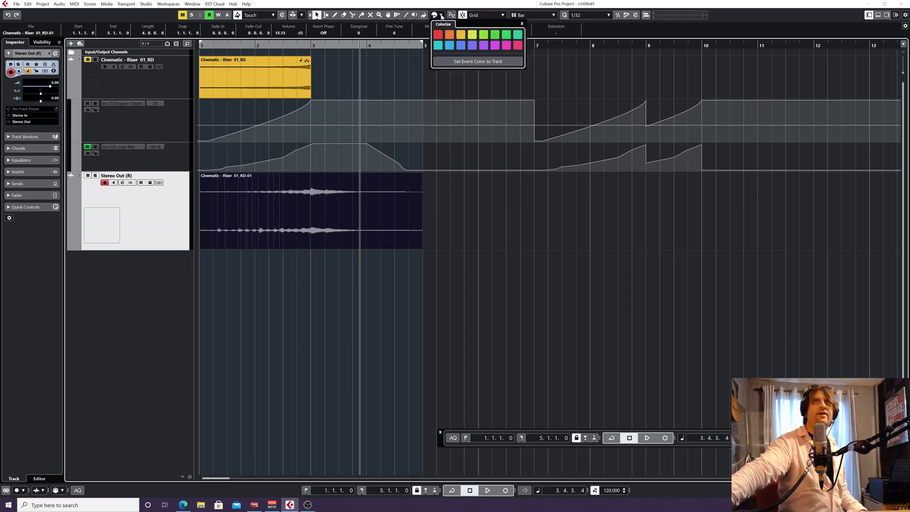
click(461, 46)
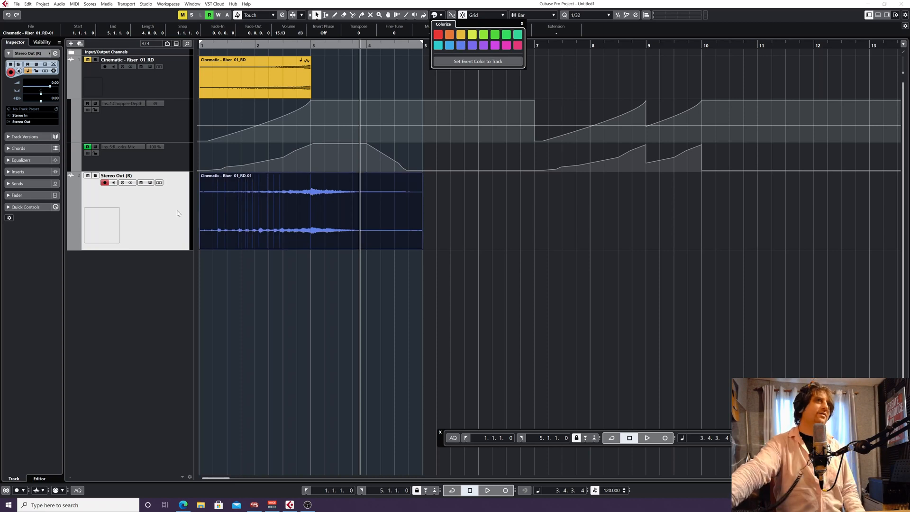
click(178, 213)
- Remove the original Cinematic - Riser 01_RD track together with its events and automation
click(177, 88)
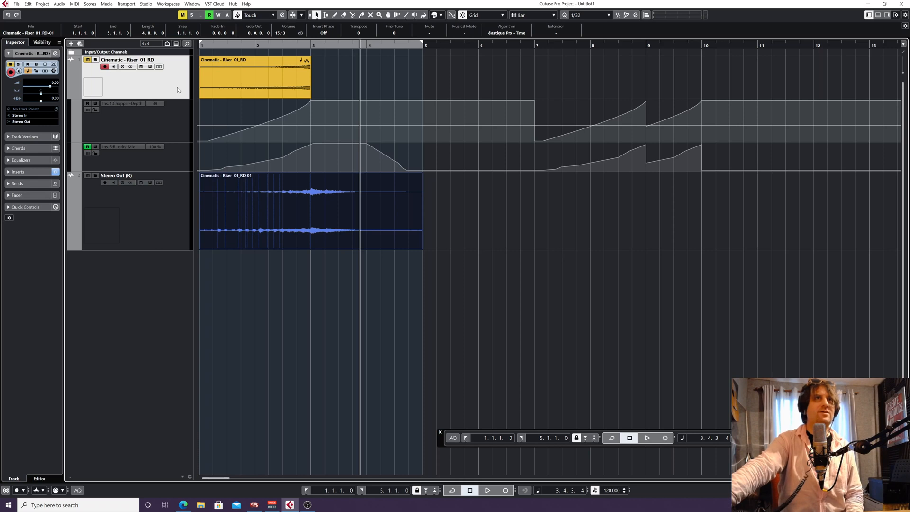
right_click(178, 90)
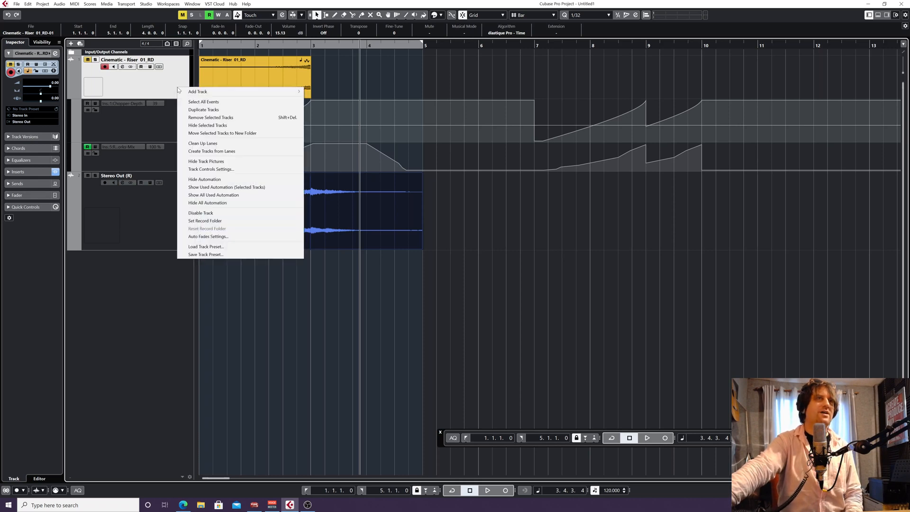
click(214, 119)
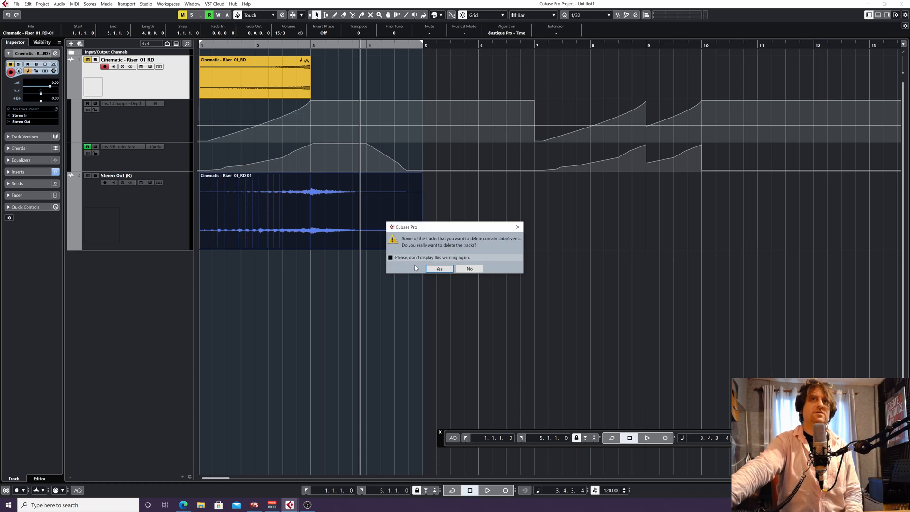
click(432, 269)
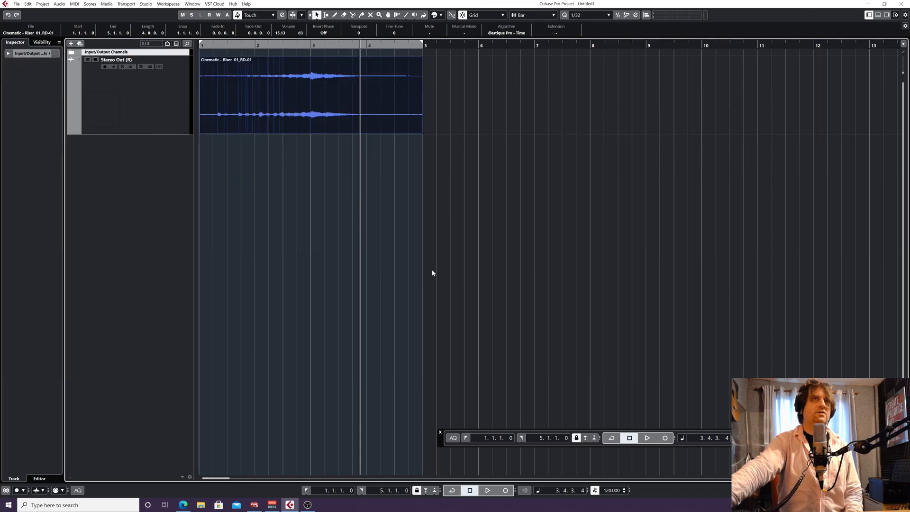
right_click(172, 101)
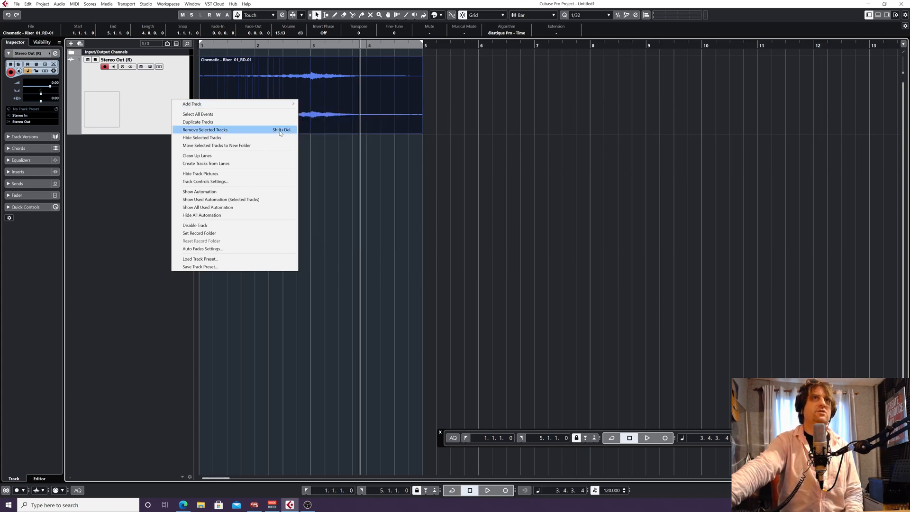
click(337, 174)
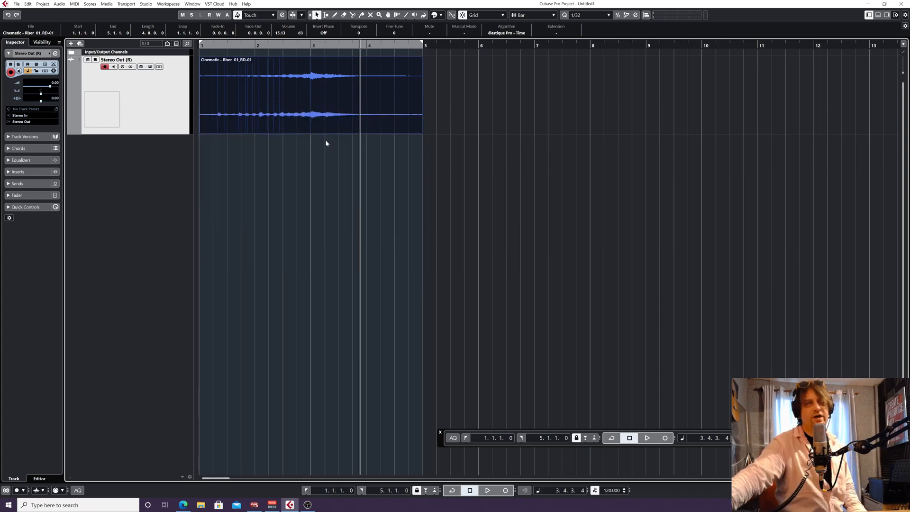
right_click(159, 103)
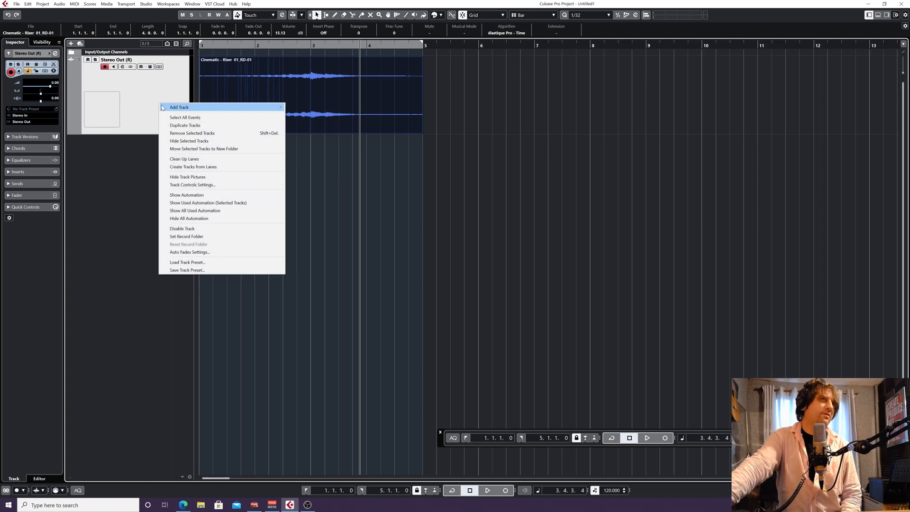
click(136, 110)
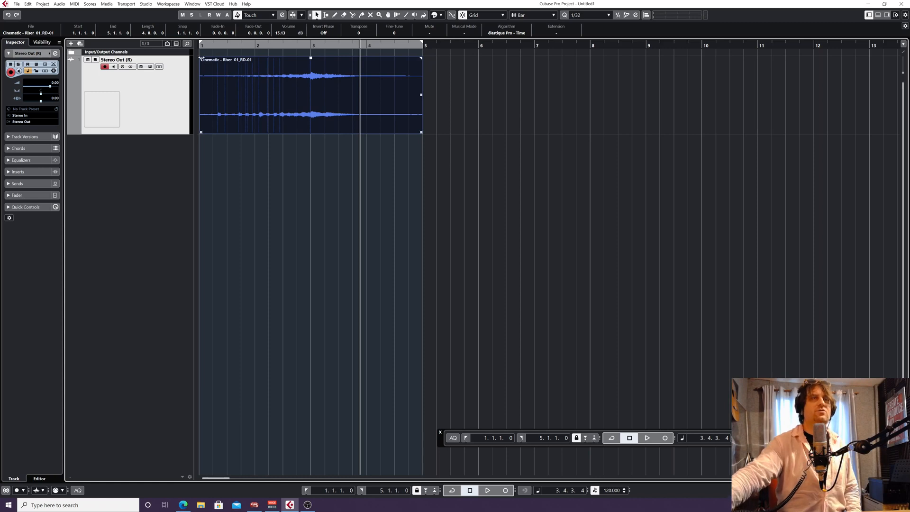
- Play the rendered riser from bar 1 to just past bar 3
drag(202, 59, 182, 65)
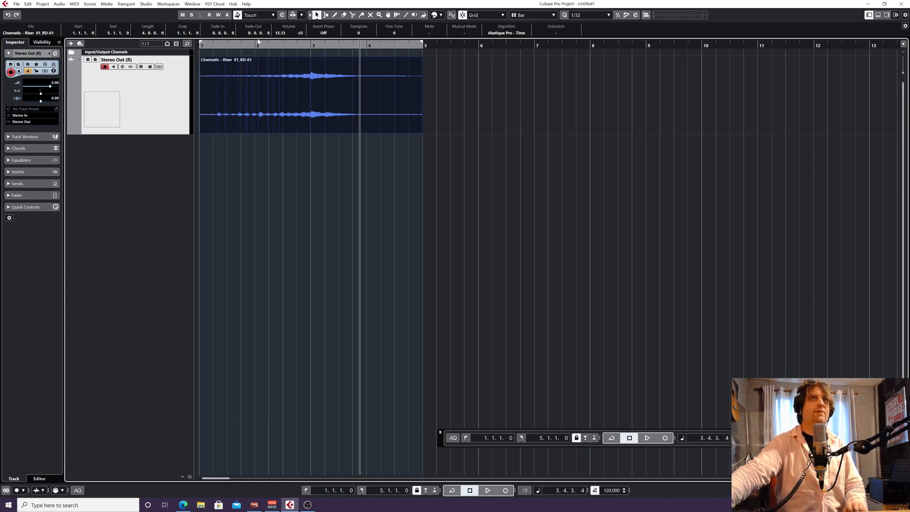
drag(274, 46, 120, 38)
key(space)
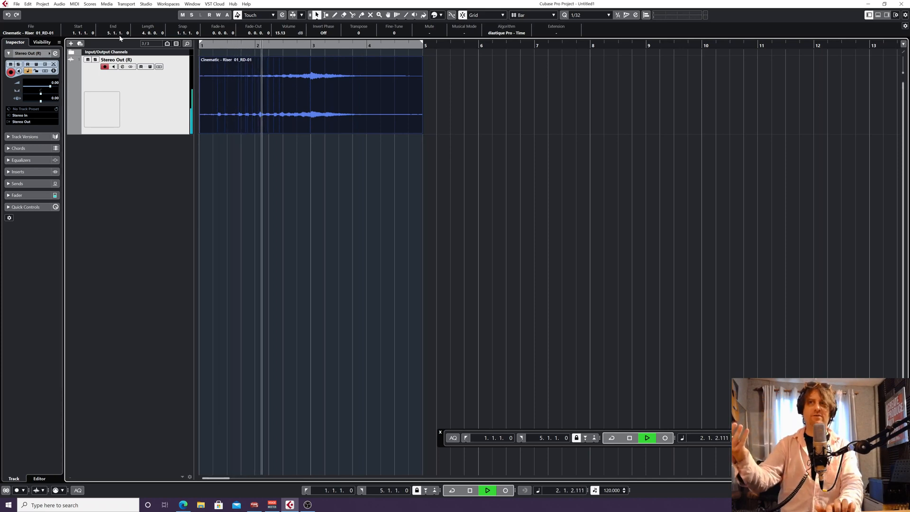
key(space)
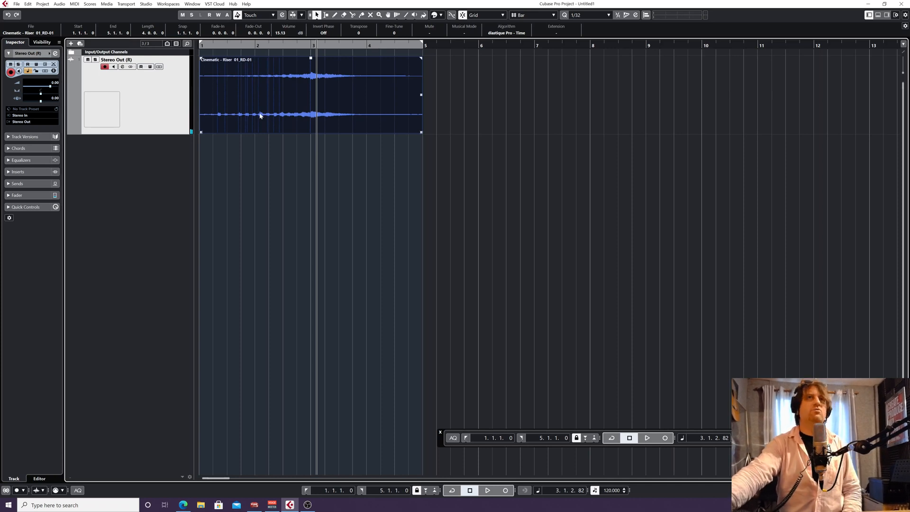
- Place copies of the rendered riser event at bars 6 and 11 on the same track
drag(260, 116, 775, 122)
key(g)
key(g)
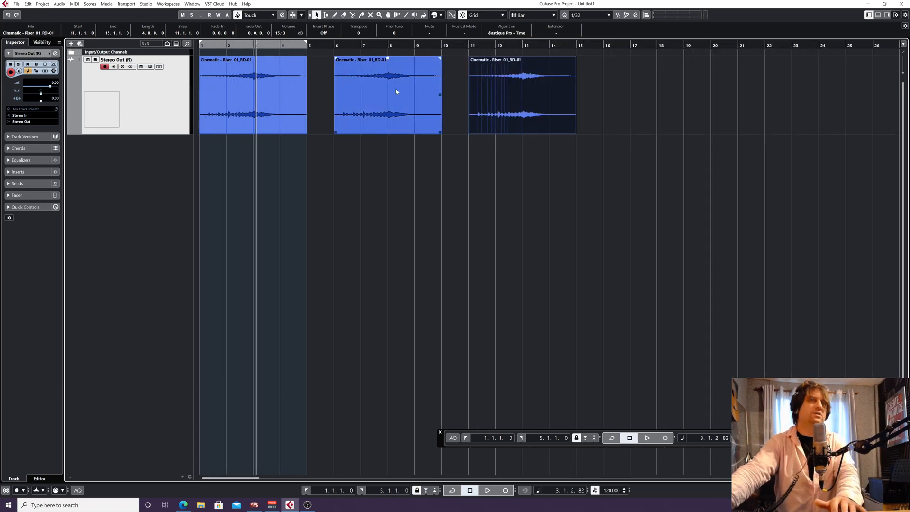
- Copy the riser event at bar 6 to bar 16 and delete that copy
click(349, 108)
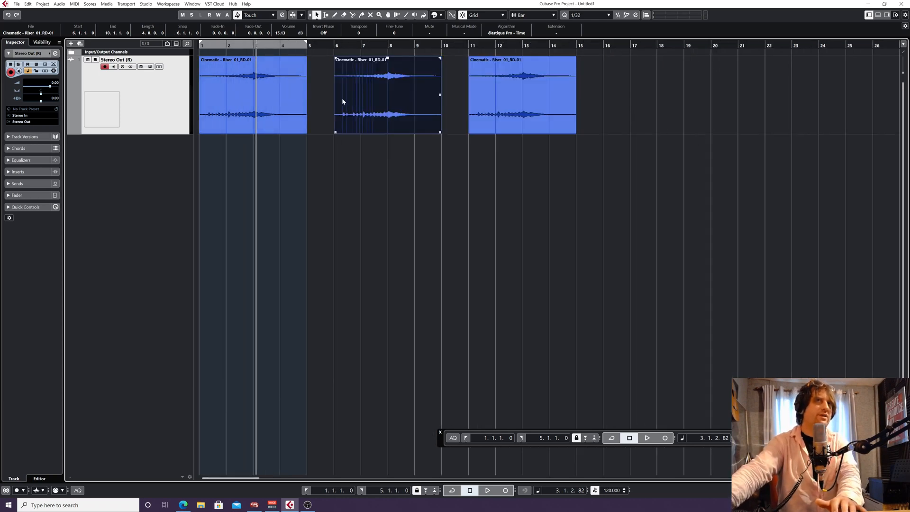
drag(352, 95, 617, 100)
key(alt)
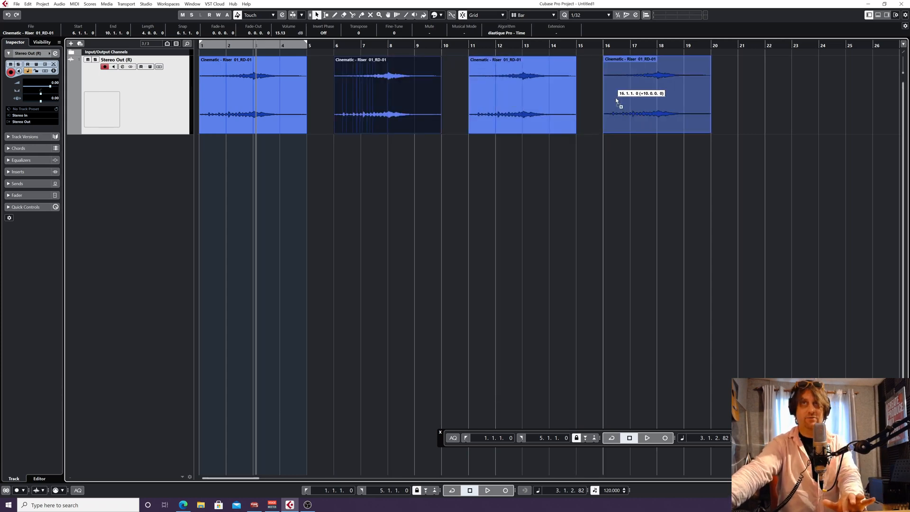
drag(616, 101, 616, 100)
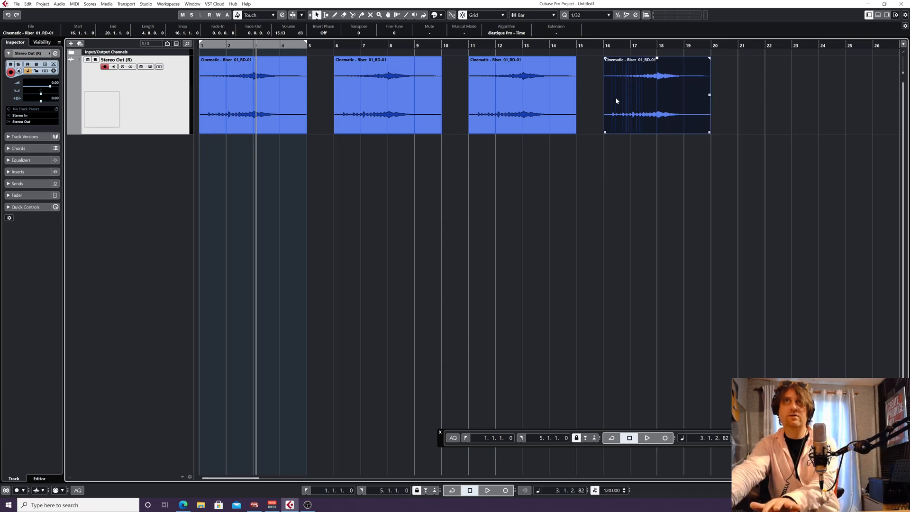
key(Delete)
click(553, 101)
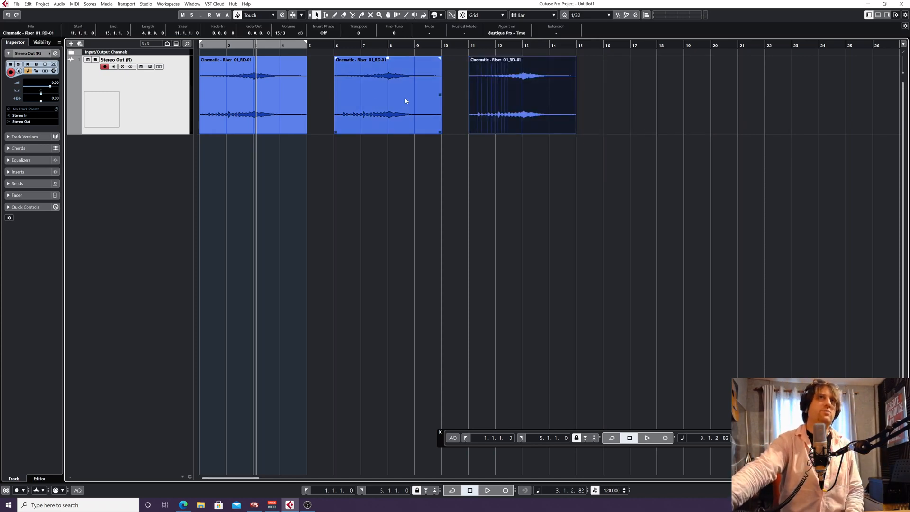
- Play the beginning of the first riser event from bar 1
click(325, 46)
key(Home)
key(space)
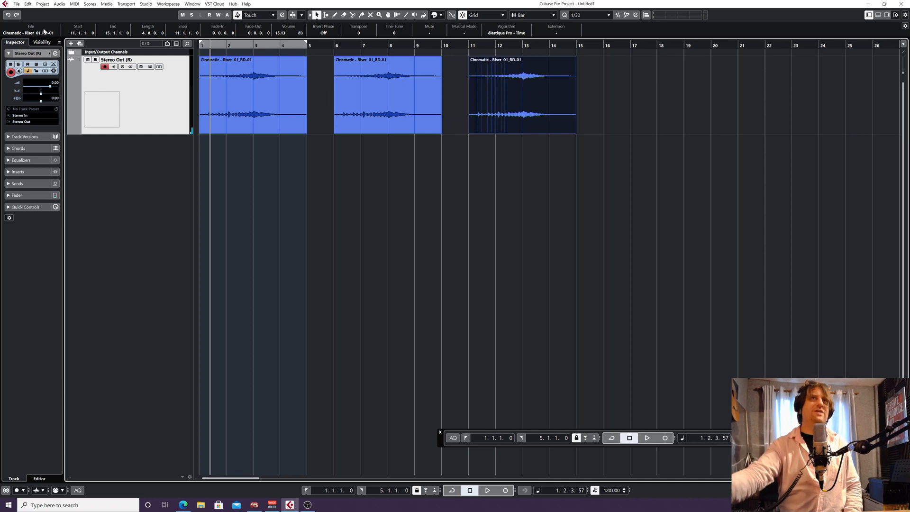
- Transpose the riser event at bar 6 by -3 semitones
click(351, 92)
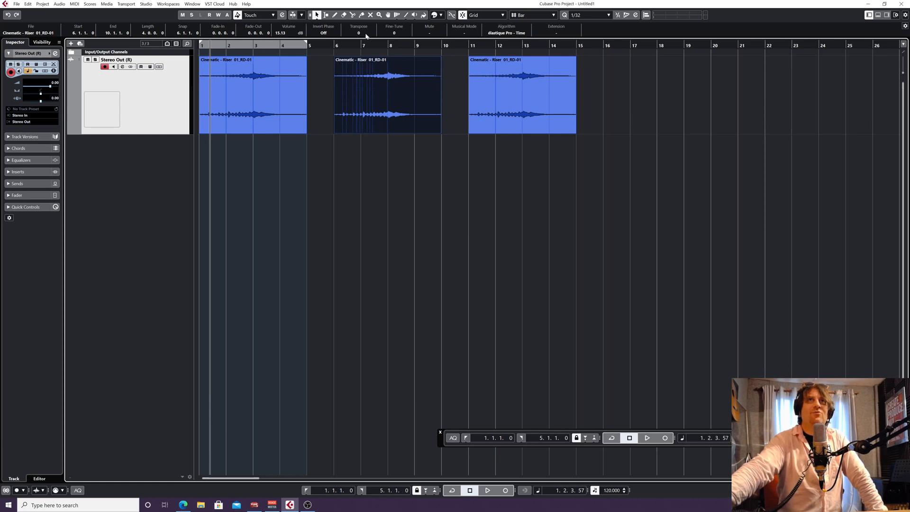
scroll(359, 36, down, 2)
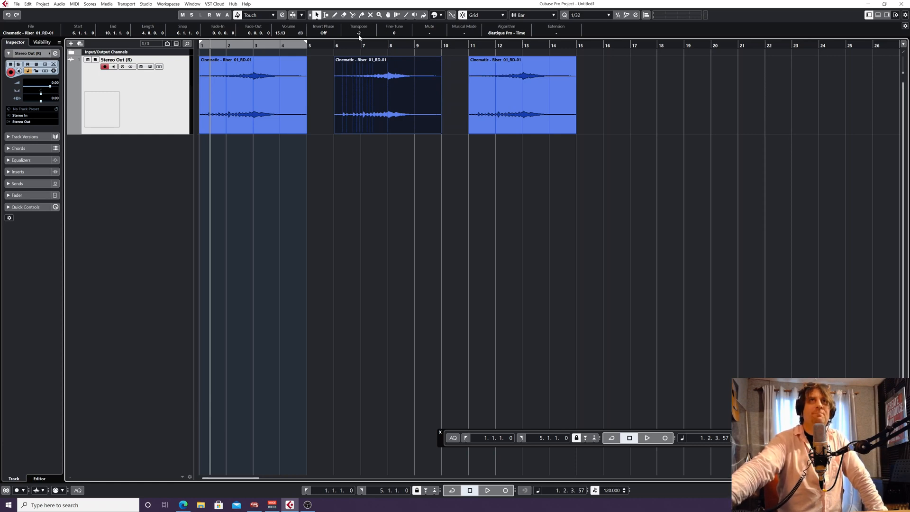
scroll(360, 35, up, 9)
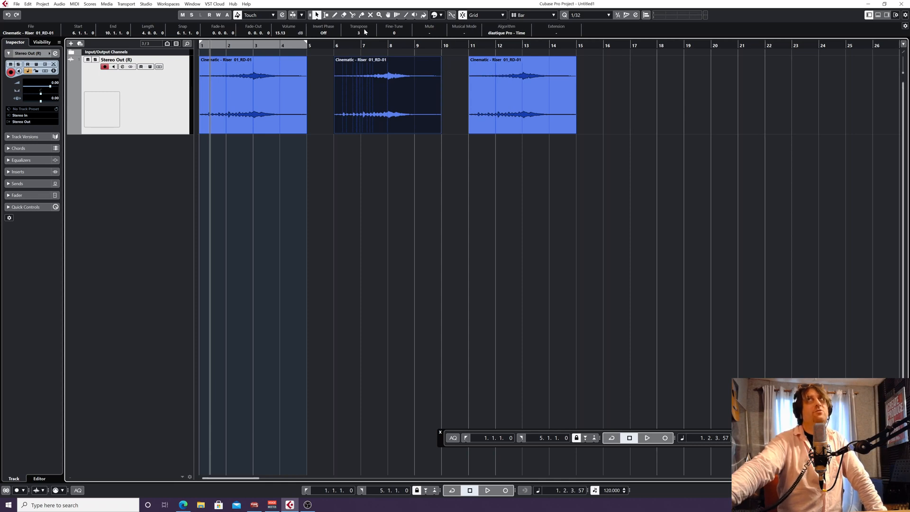
scroll(365, 33, down, 5)
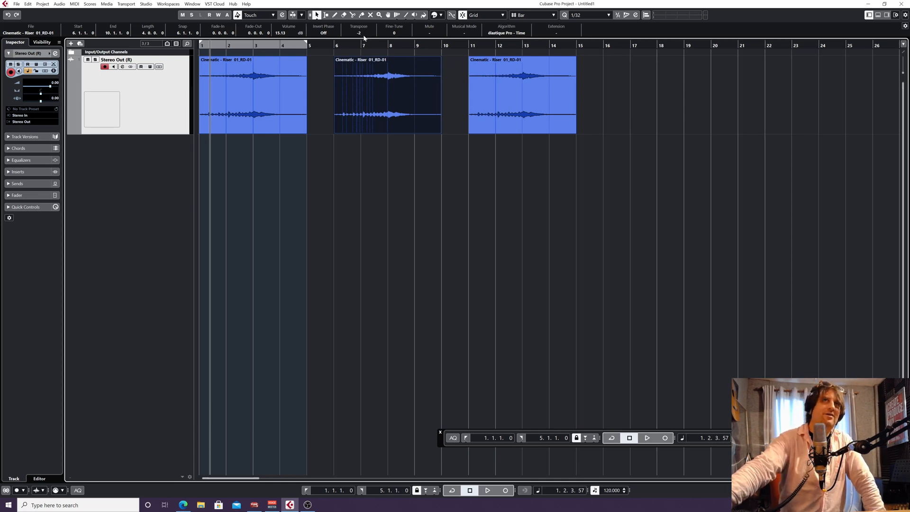
- Compare the transposed riser with the first one by playing from bar 6, bar 2 and bar 7
click(333, 46)
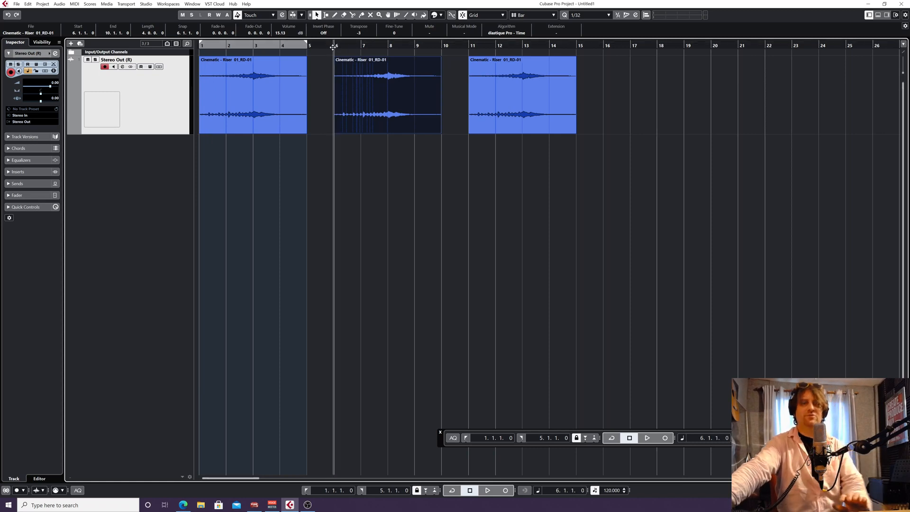
key(space)
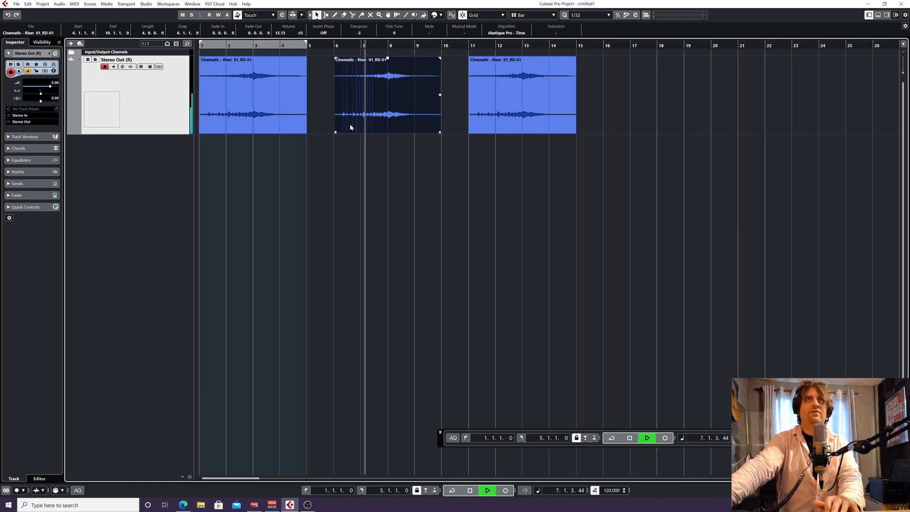
key(space)
click(230, 45)
key(space)
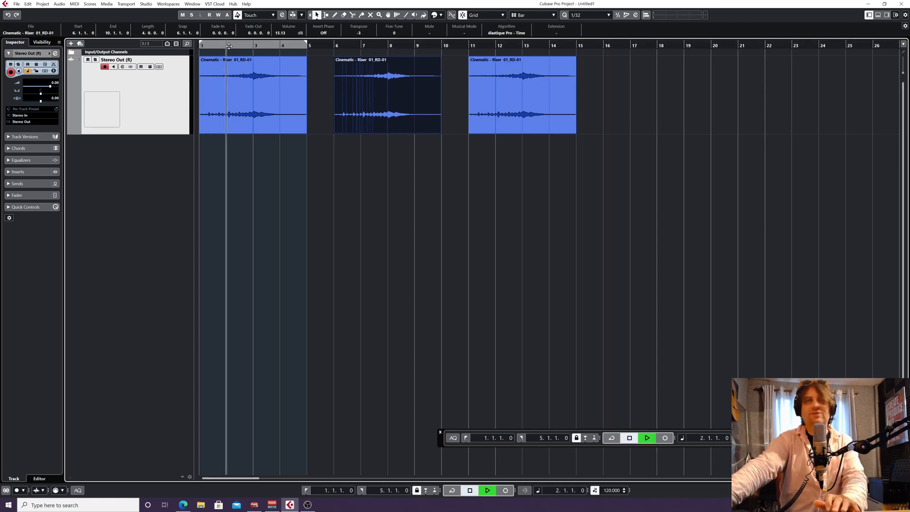
key(space)
click(361, 45)
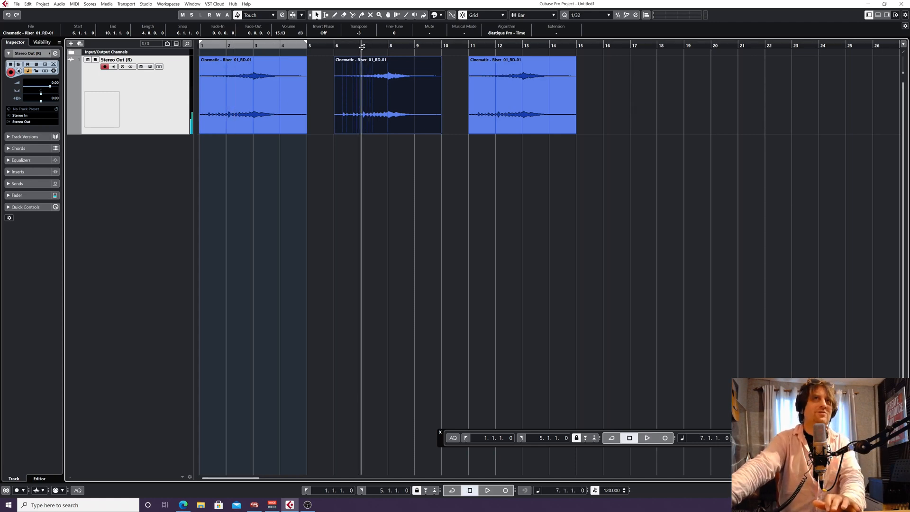
key(space)
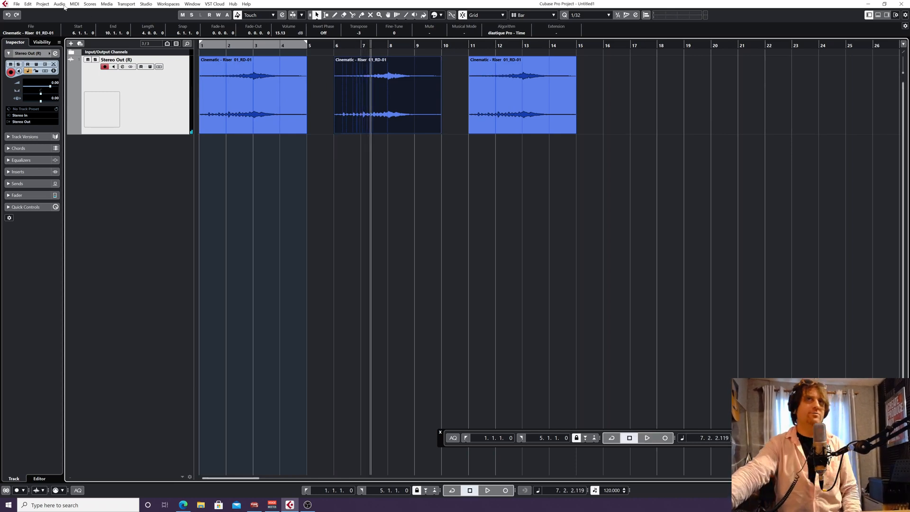
- Reverse the riser event at bar 6 as a new version so the other copies stay unprocessed
click(64, 6)
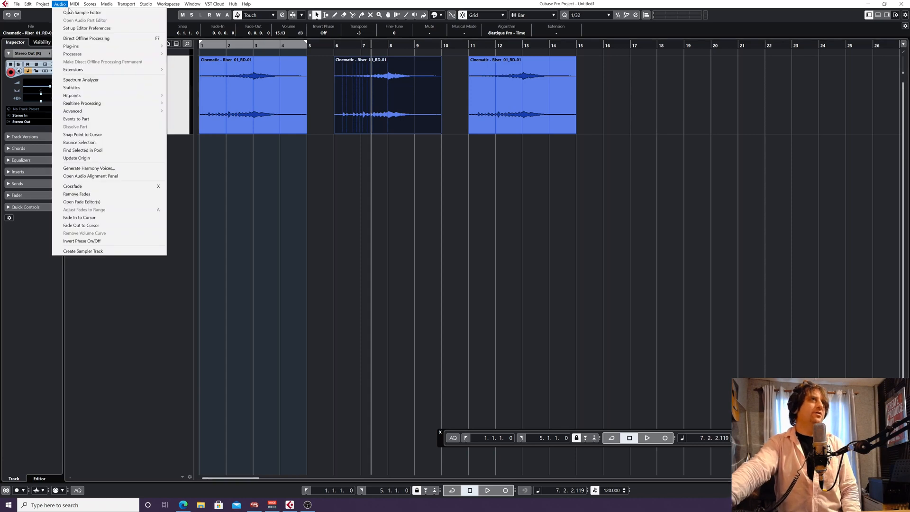
mouse_move(72, 55)
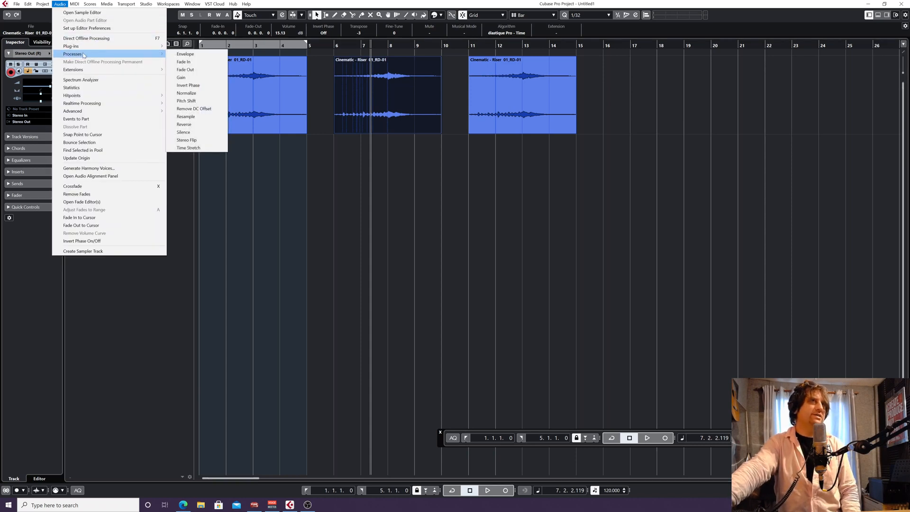
click(187, 125)
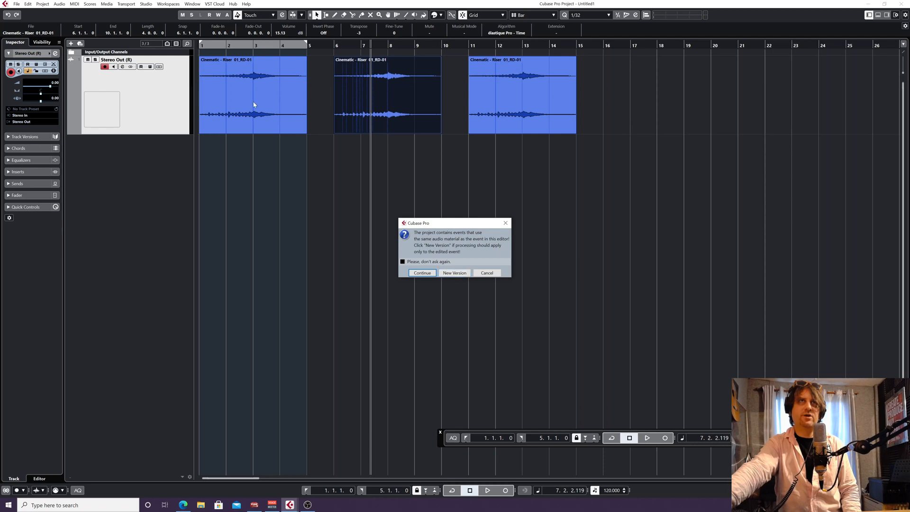
click(455, 272)
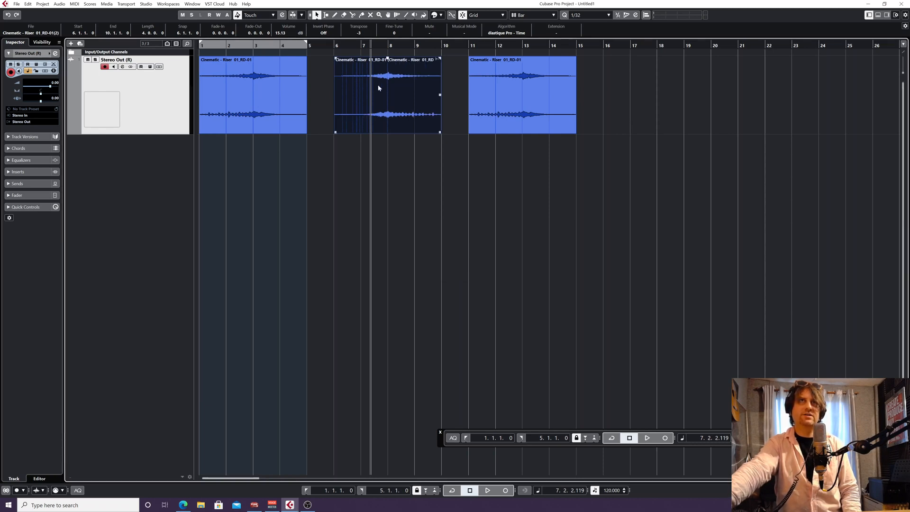
- Play the reversed riser starting from bar 5, and compare it with the third riser from bar 12
click(308, 47)
key(space)
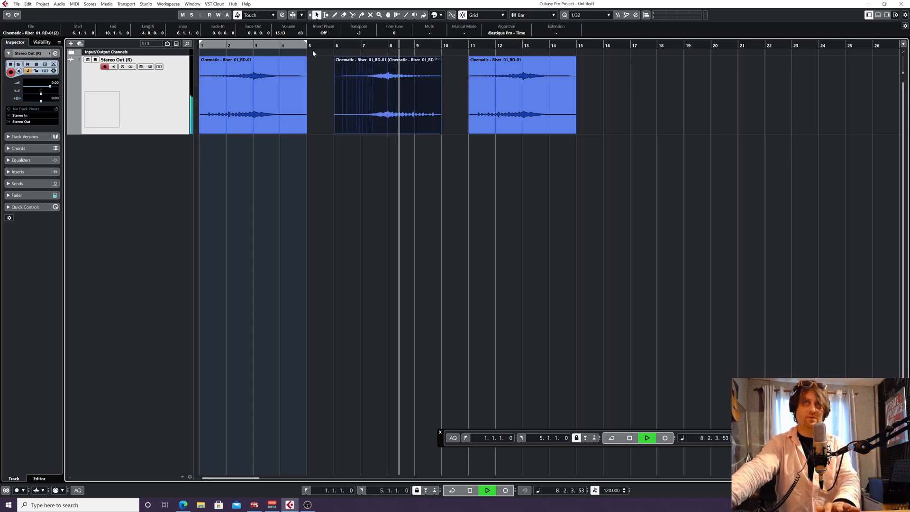
click(496, 53)
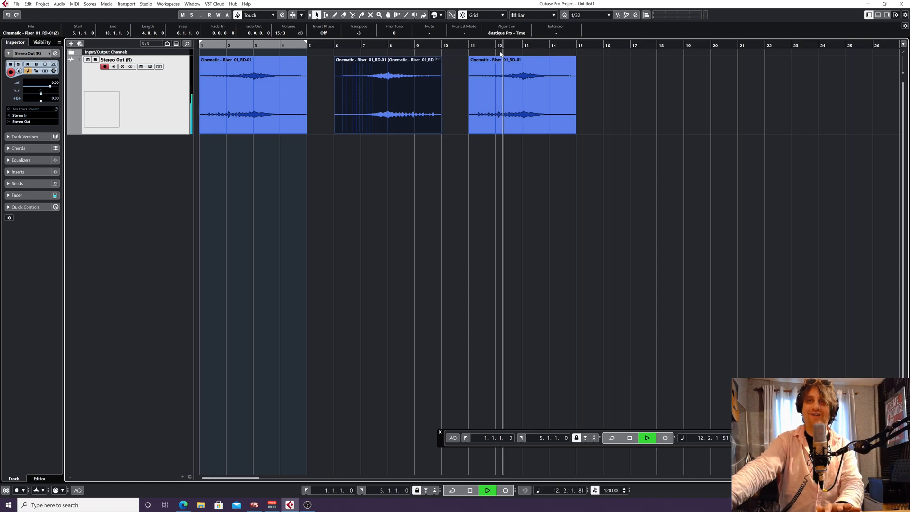
key(space)
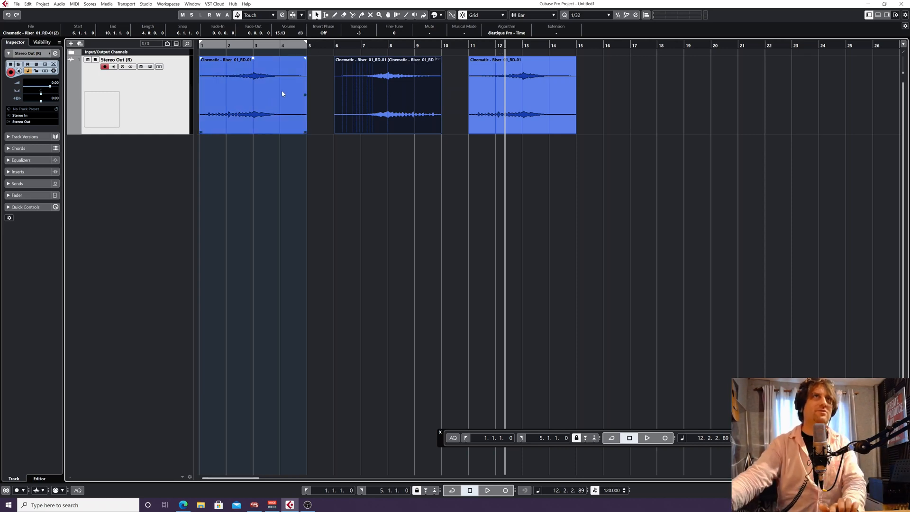
- Play the first riser event from bar 1 to just past bar 2
drag(241, 46, 151, 51)
key(space)
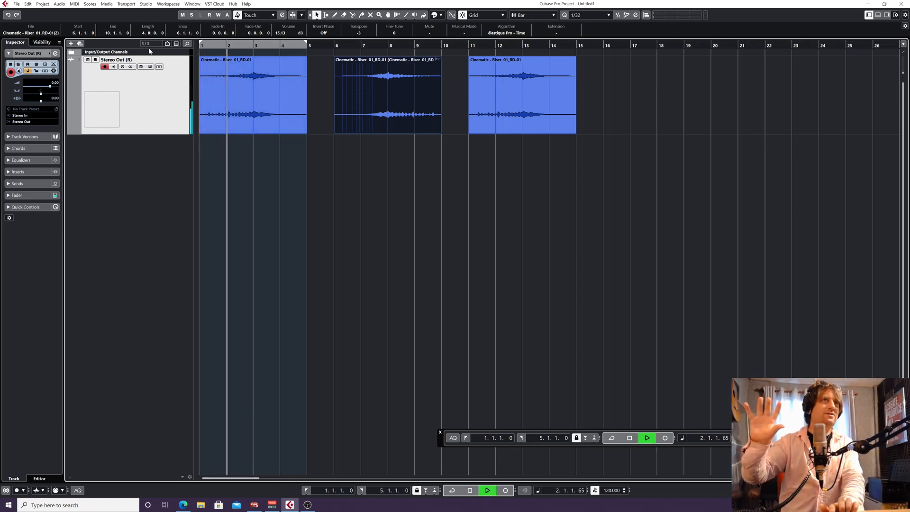
key(space)
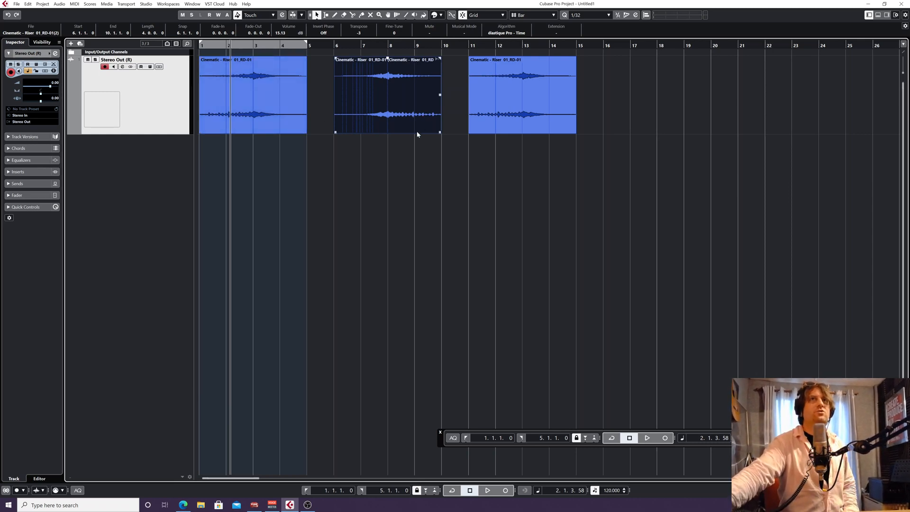
- Trim the start of the reversed riser event from bar 6 to bar 8, and play it from just before the cut
mouse_move(440, 132)
mouse_down()
mouse_move(354, 131)
mouse_move(436, 131)
mouse_up()
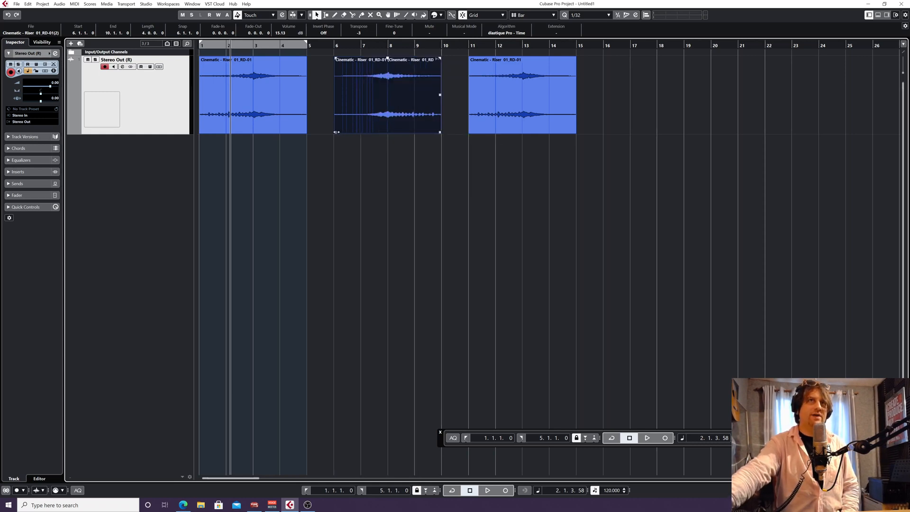
drag(341, 131, 389, 130)
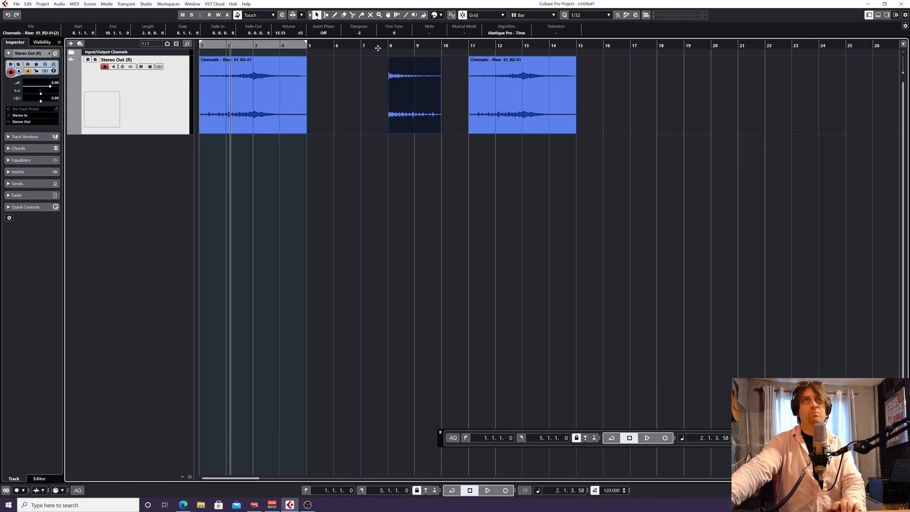
click(377, 48)
key(space)
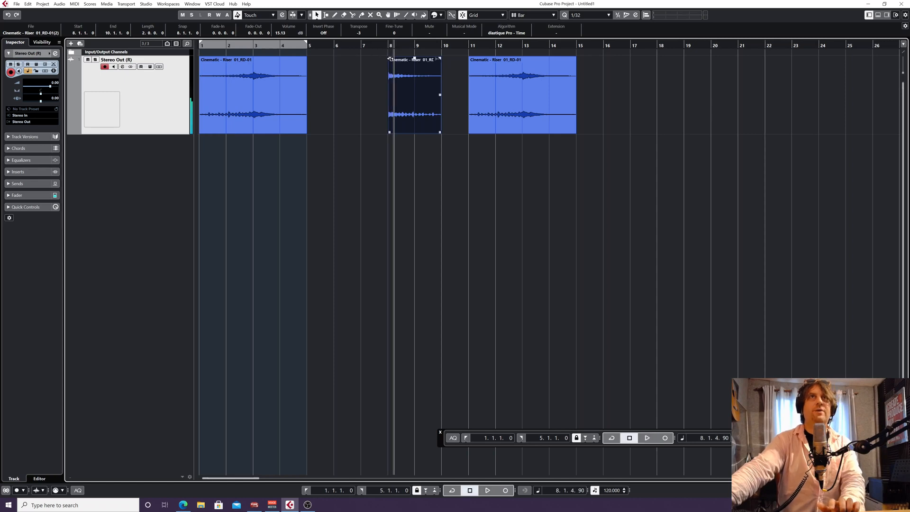
- Add a fade-in of about 0.3.2 and a fade-out of about 0.3.0 to the trimmed riser, and play it from bar 7
drag(389, 59, 414, 59)
click(366, 45)
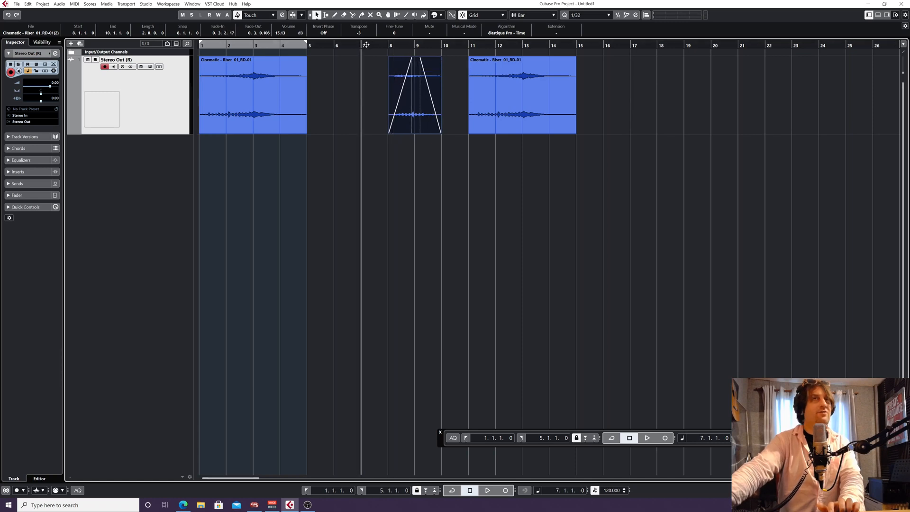
key(space)
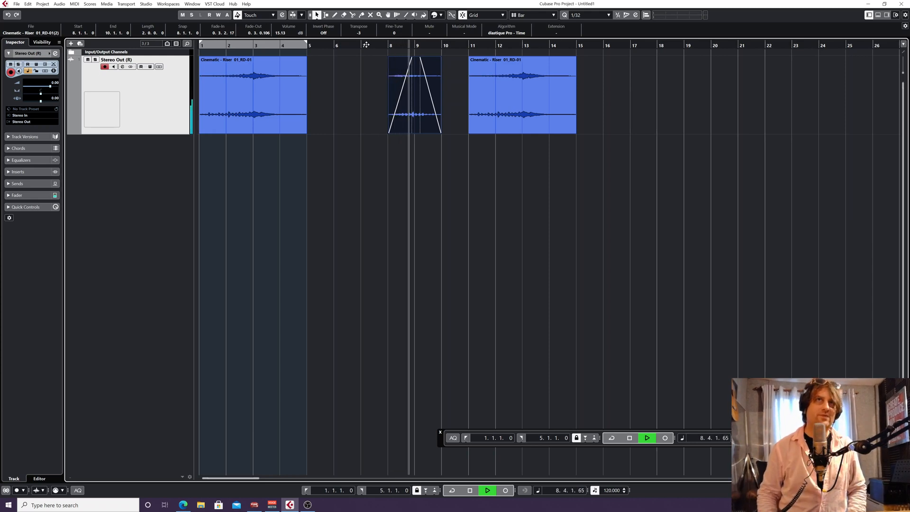
key(space)
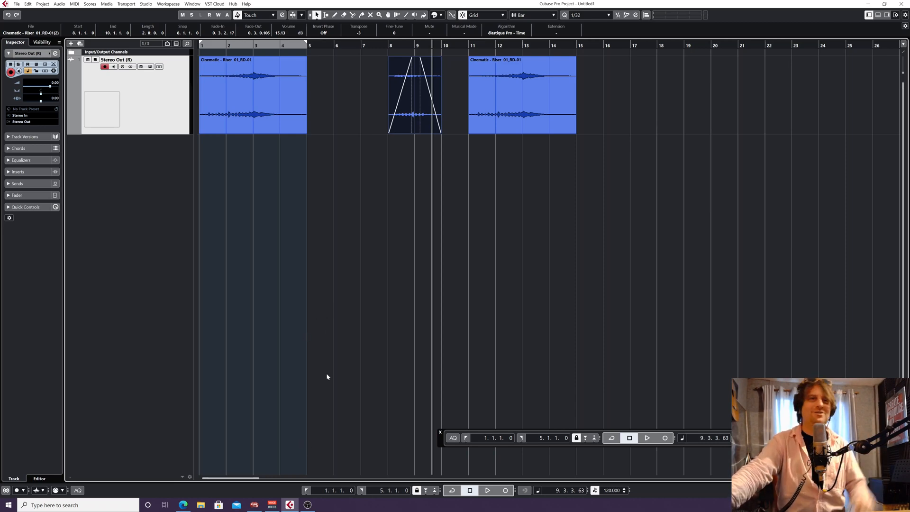
click(308, 504)
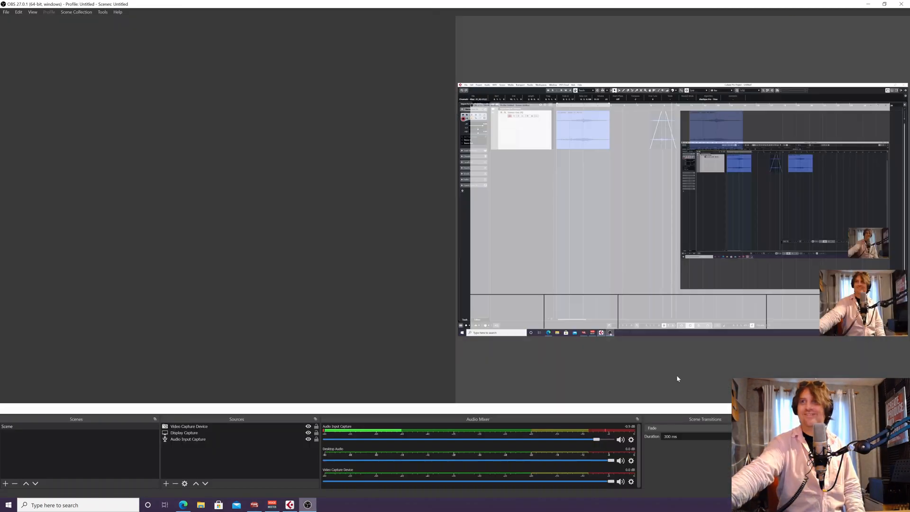